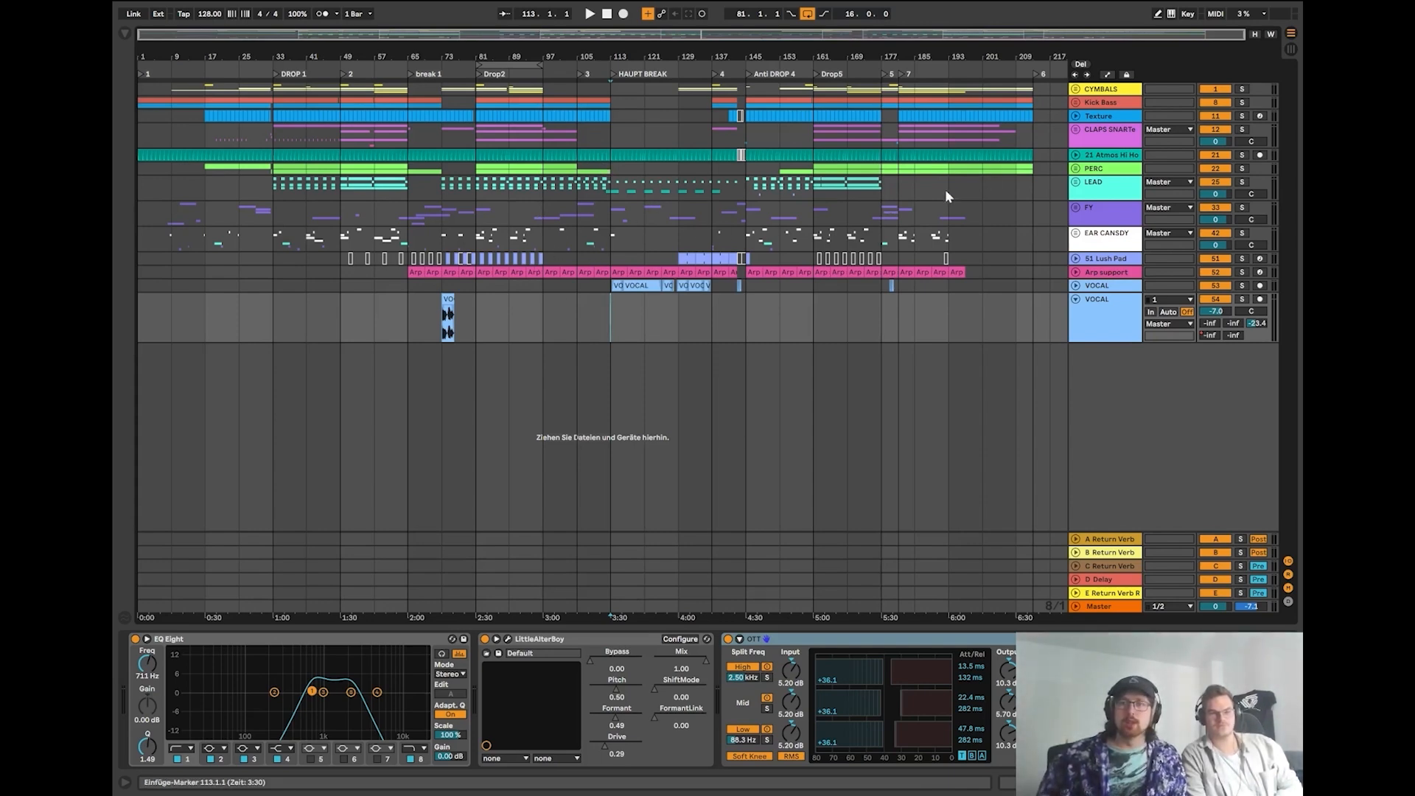
Collapse the last VOCAL track and start playing the arrangement from bar 65, at the start of break 1.
left_click(1074, 300)
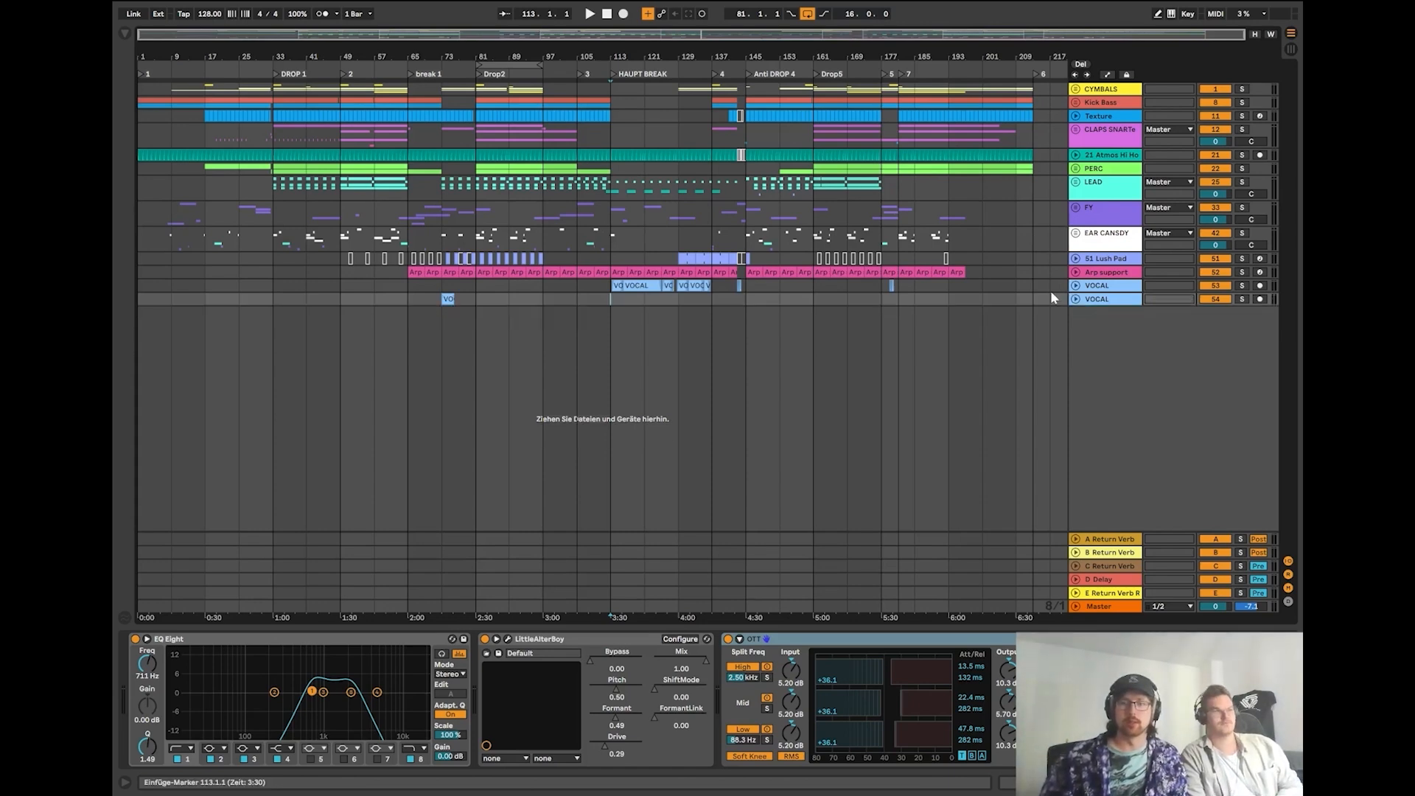
left_click(414, 104)
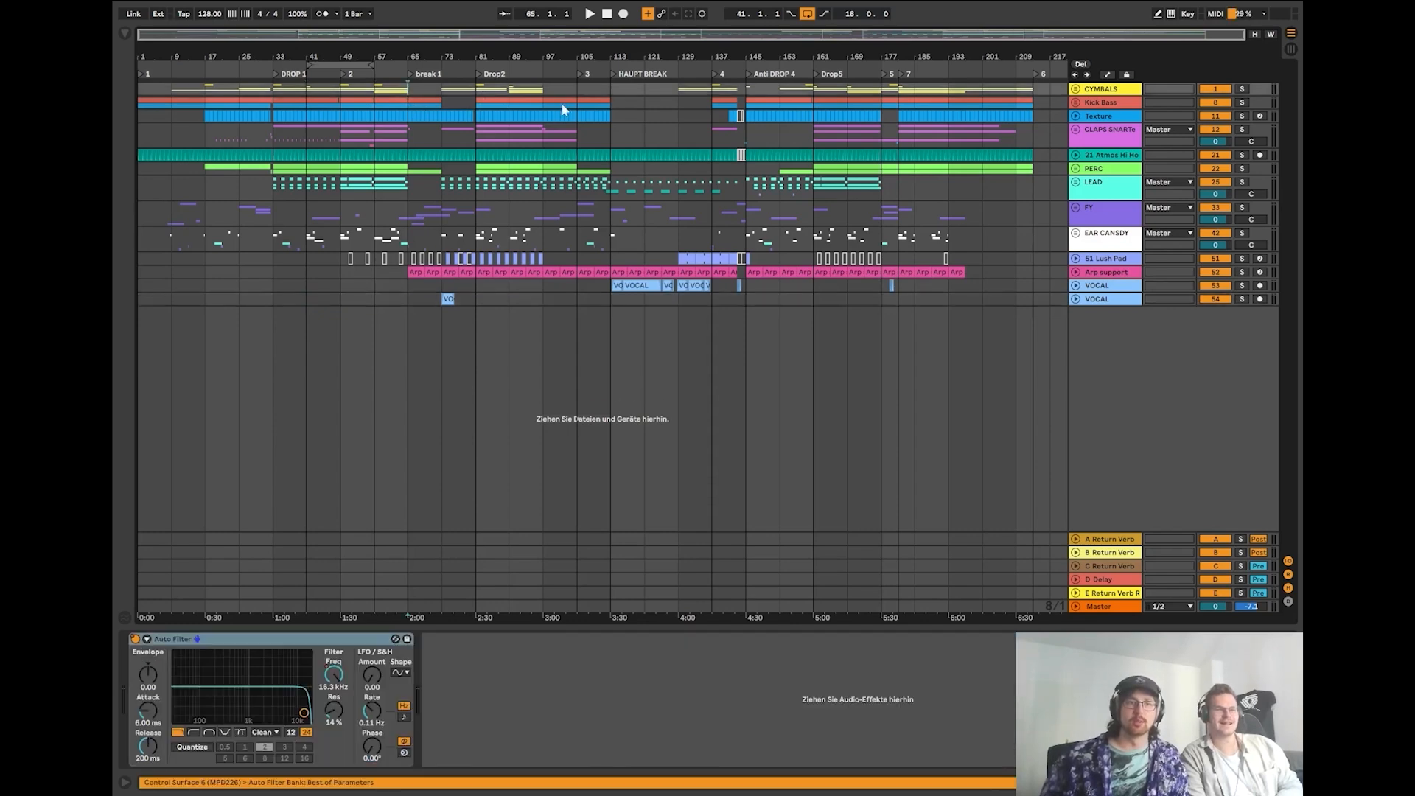
key("space")
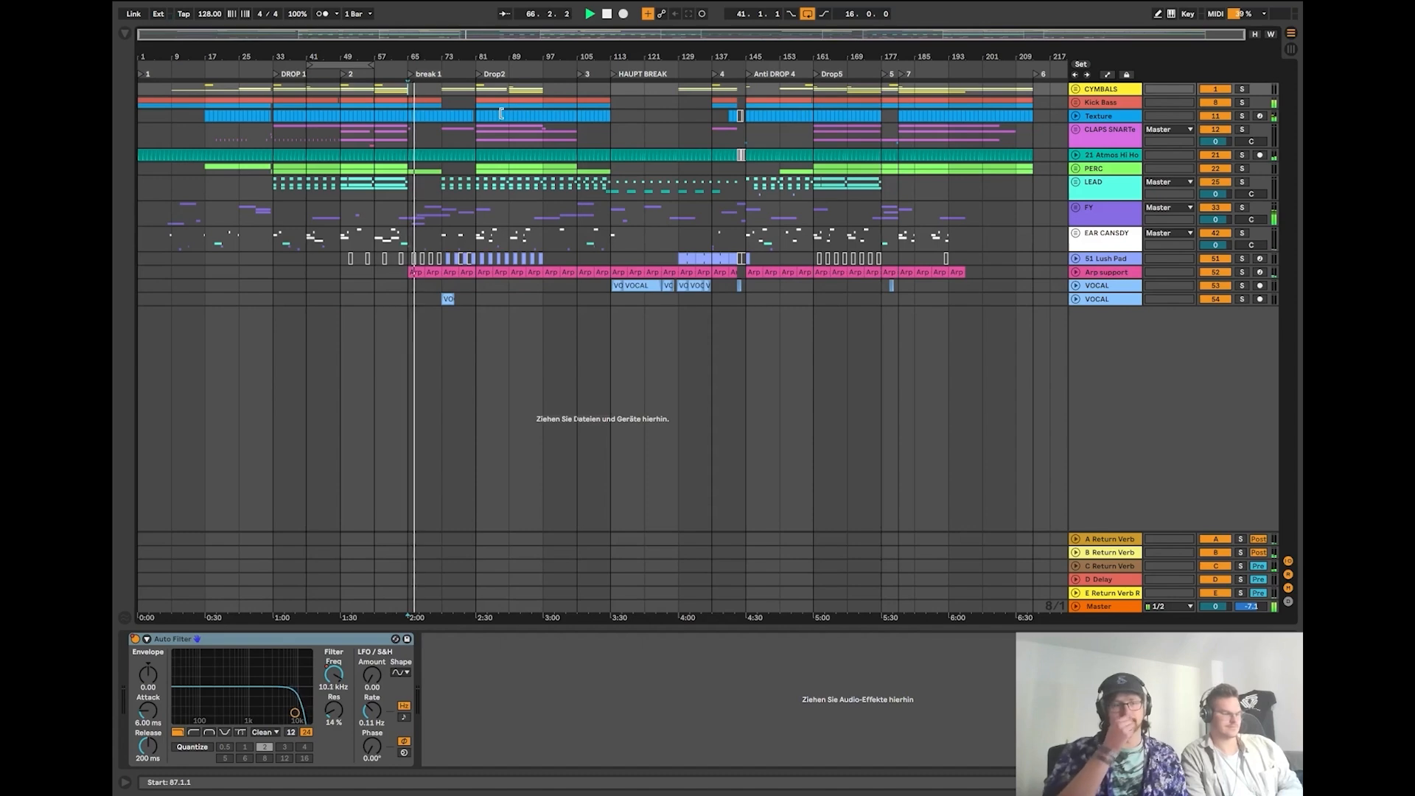
Unfold all tracks and groups of the arrangement to expose their individual clips, up to the CYMBALS group.
left_click(1076, 102, "alt")
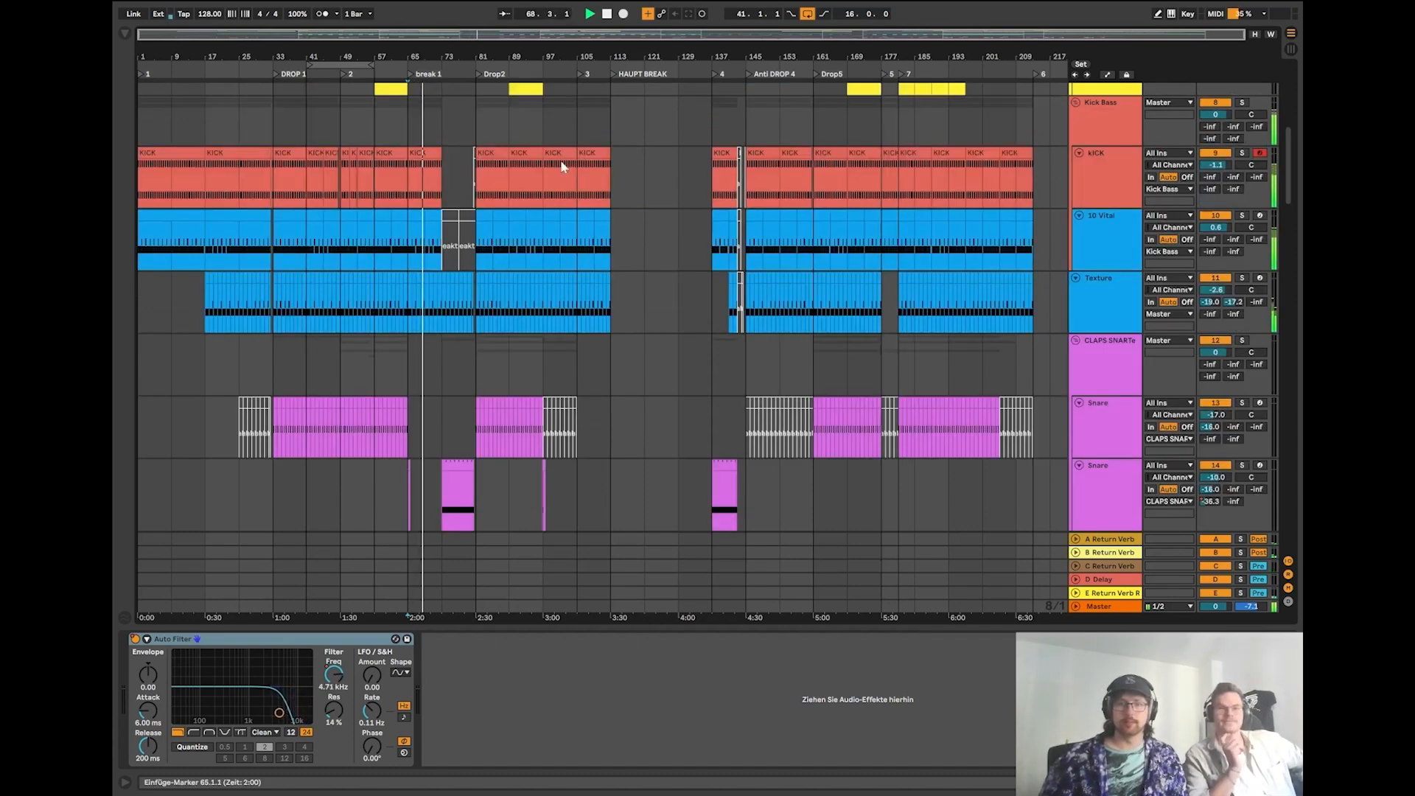
scroll(448, 249, "up", 5)
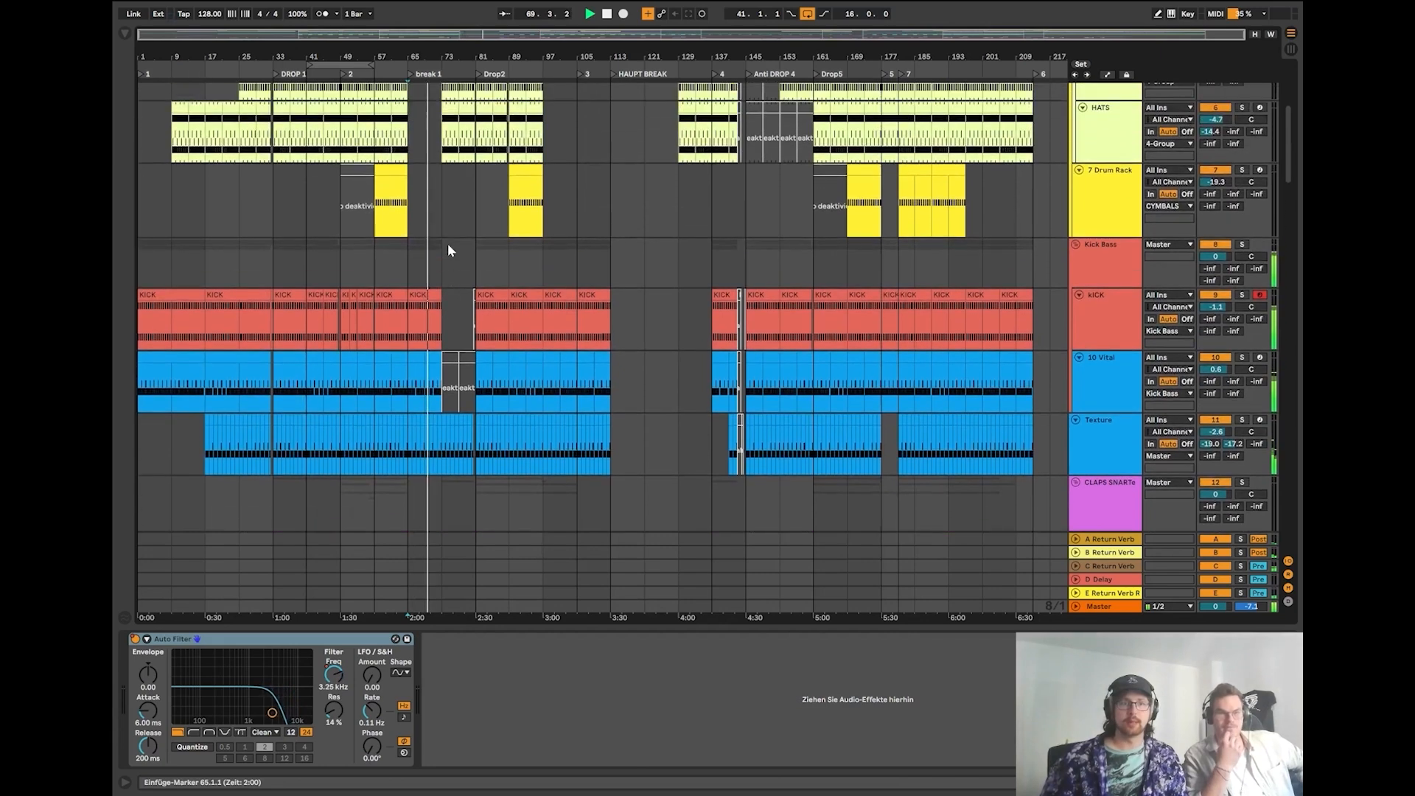
scroll(448, 243, "up", 5)
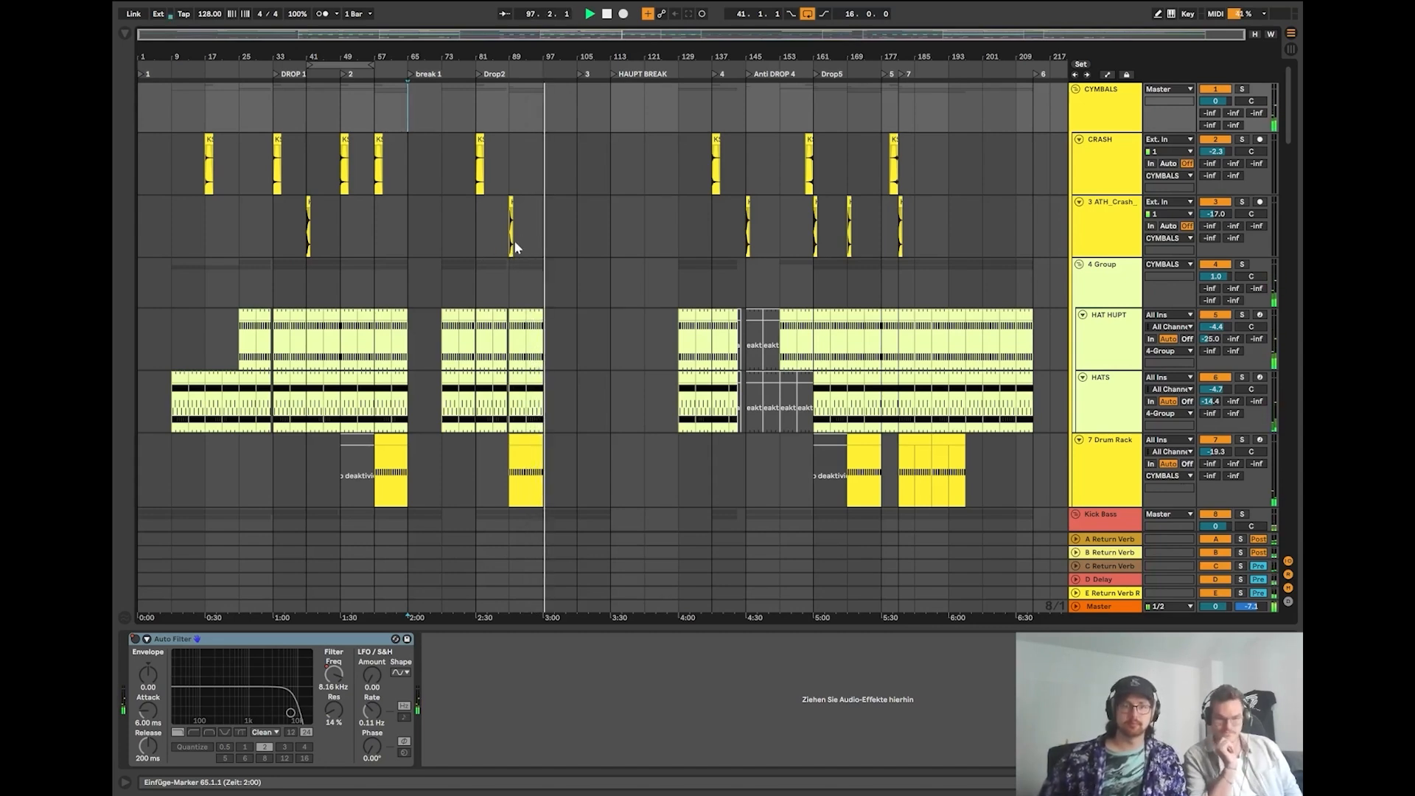
Examine the hat, kick, bass and snare clips from Drop2 up to HAUPT BREAK during playback, and stop at bar 113.
scroll(515, 240, "up", 3)
scroll(623, 307, "left", 5)
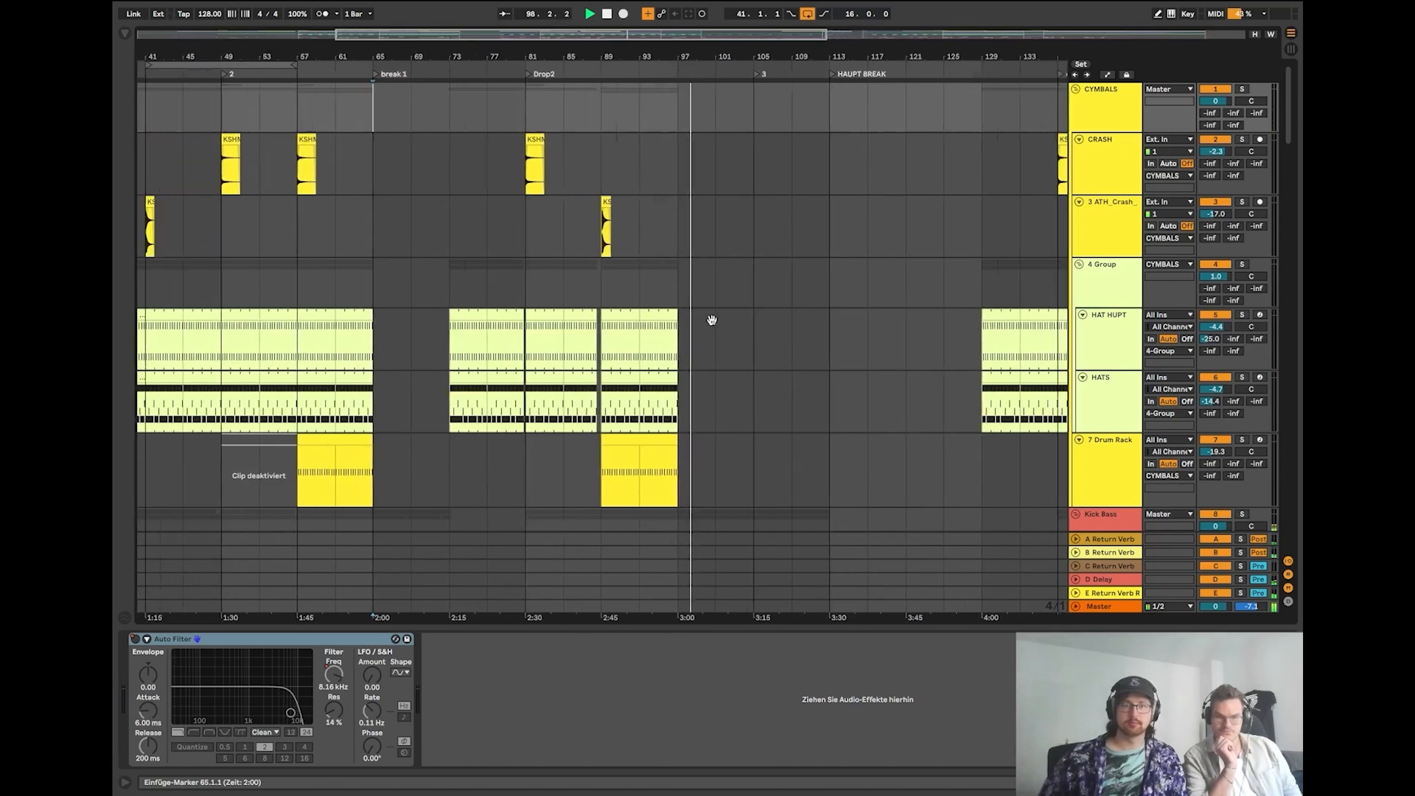
scroll(702, 326, "down", 5)
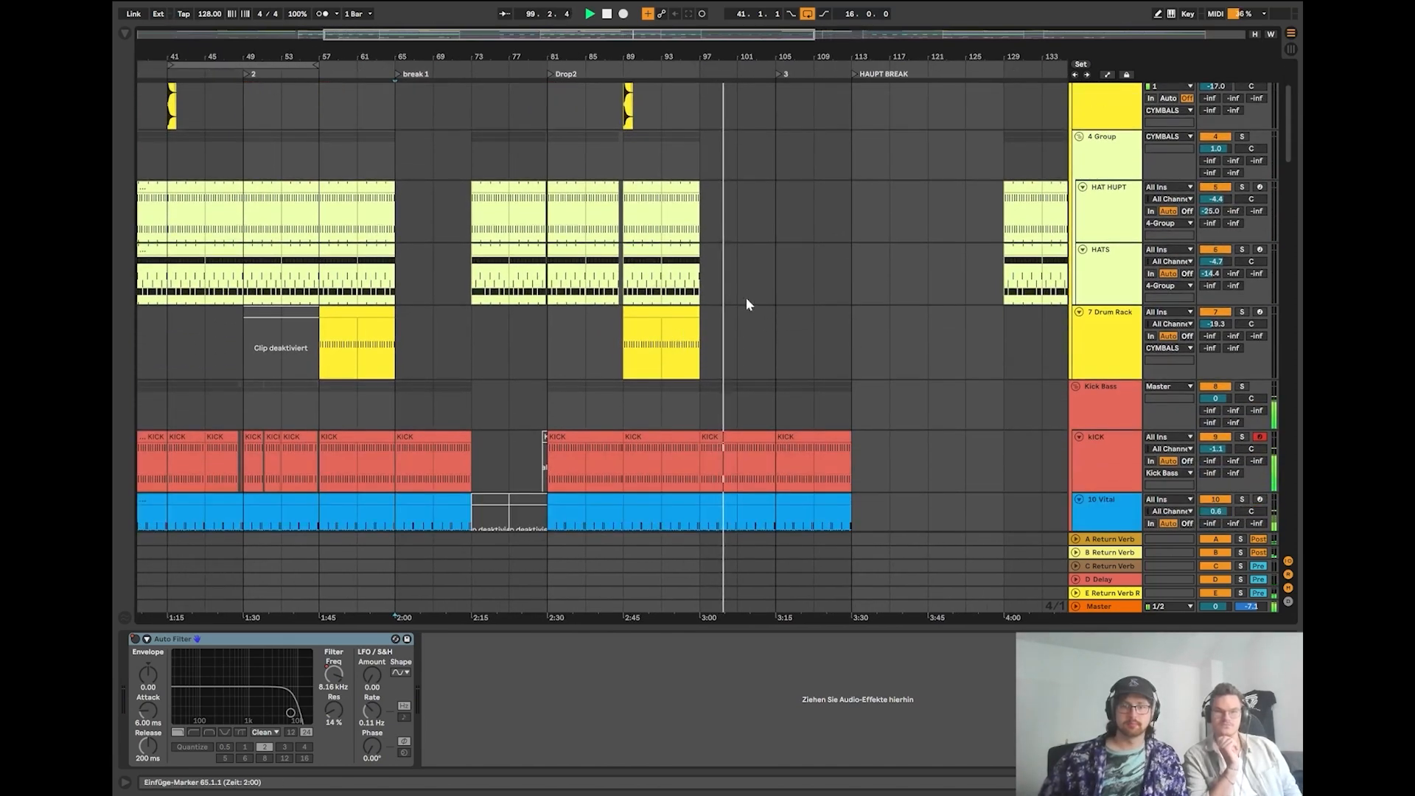
scroll(724, 293, "down", 2)
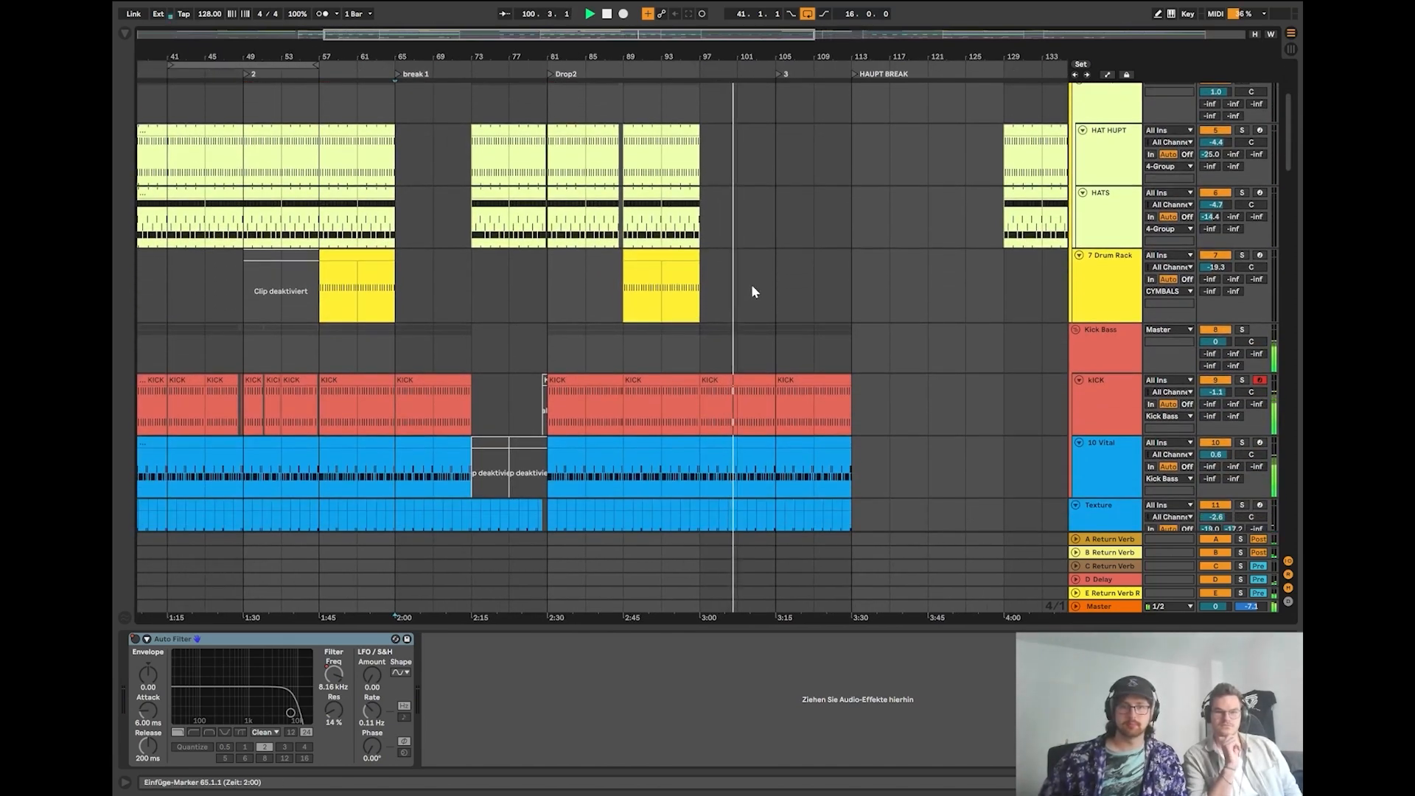
scroll(752, 285, "down", 2)
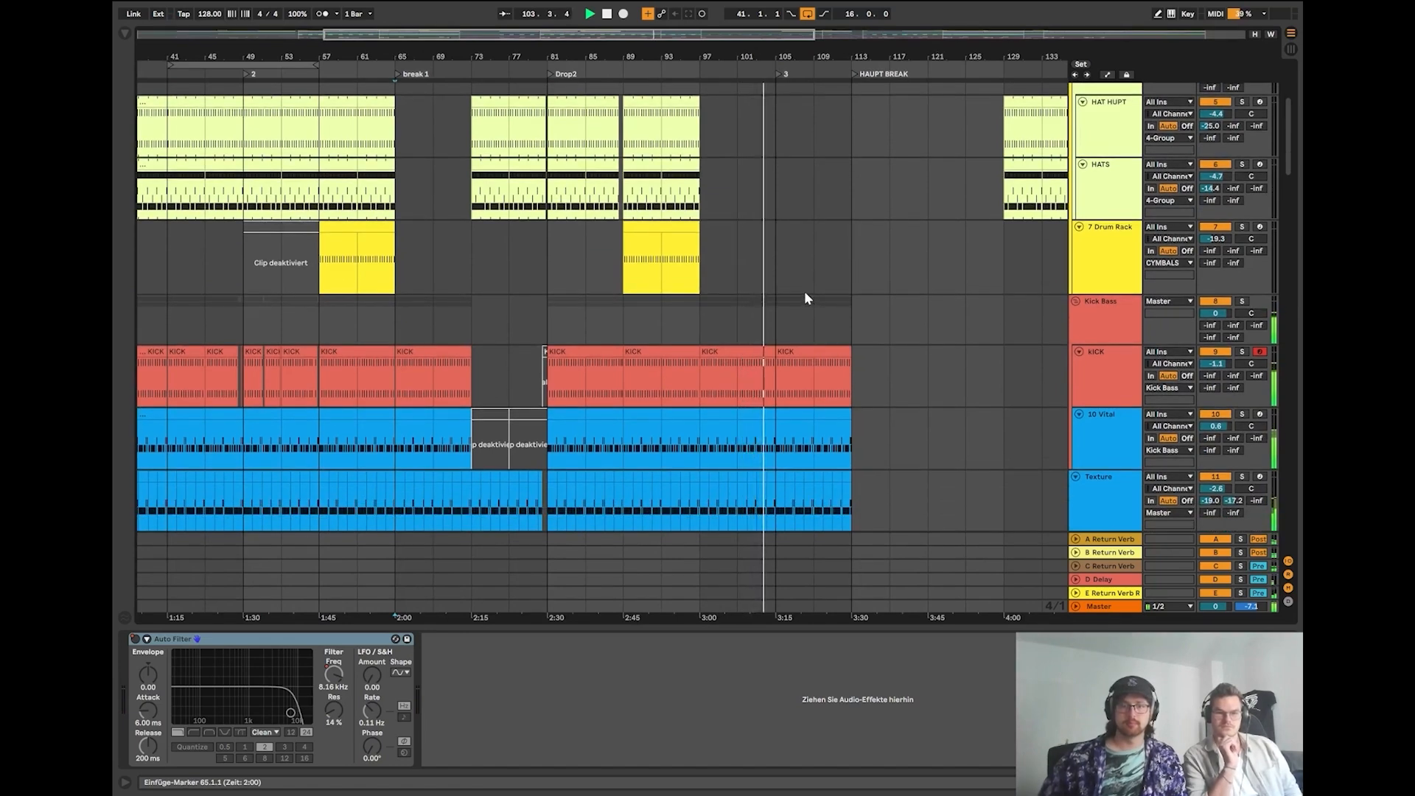
scroll(805, 293, "up", 1)
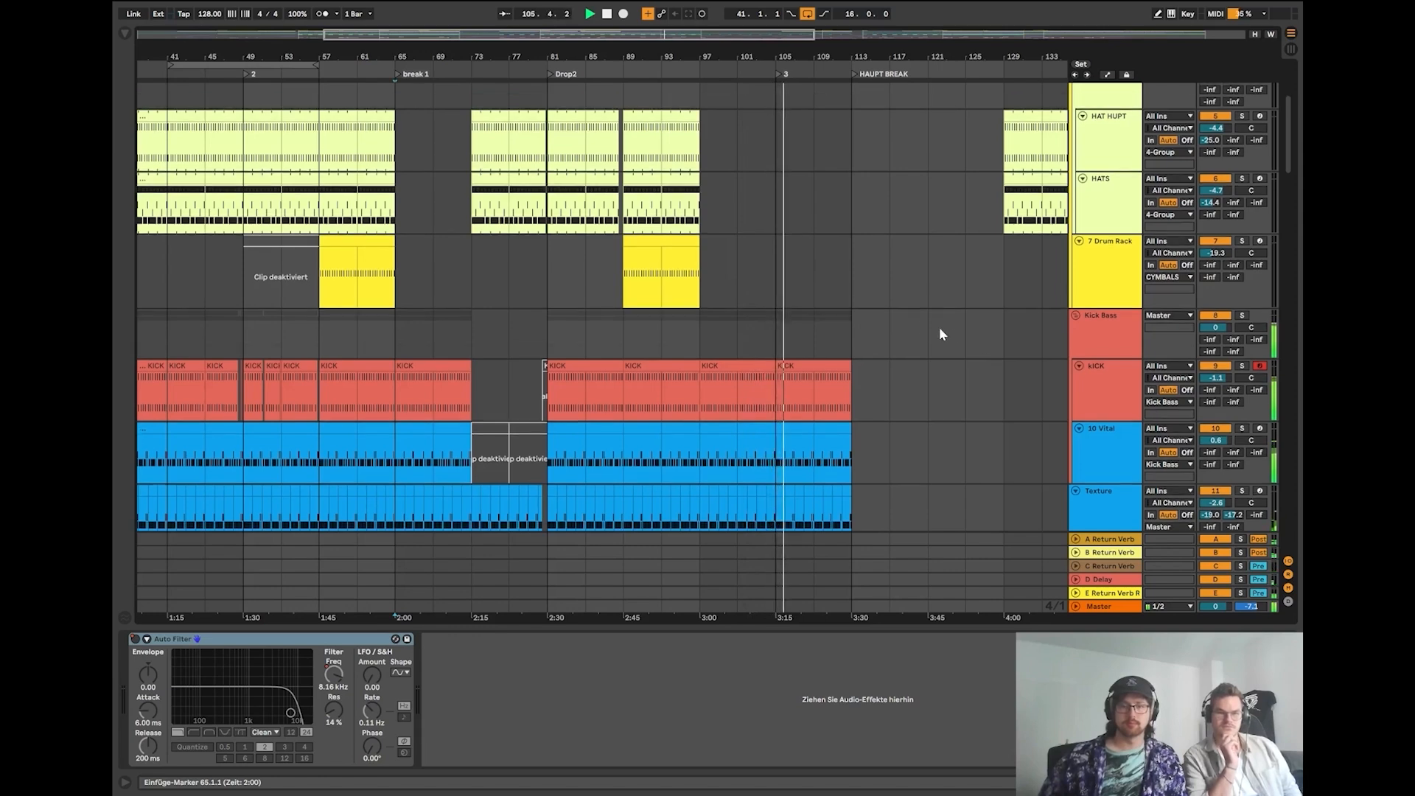
scroll(876, 320, "down", 1)
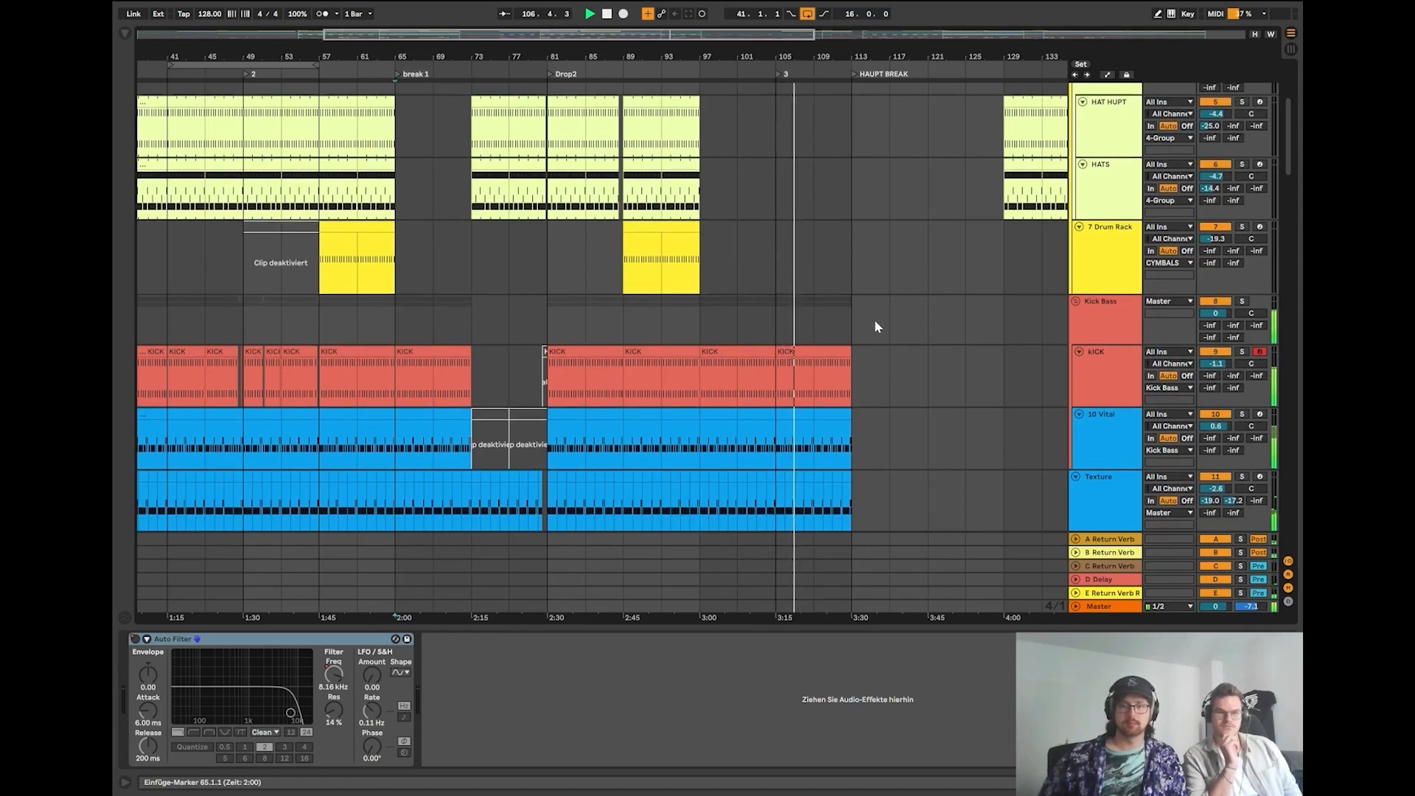
scroll(874, 320, "down", 6)
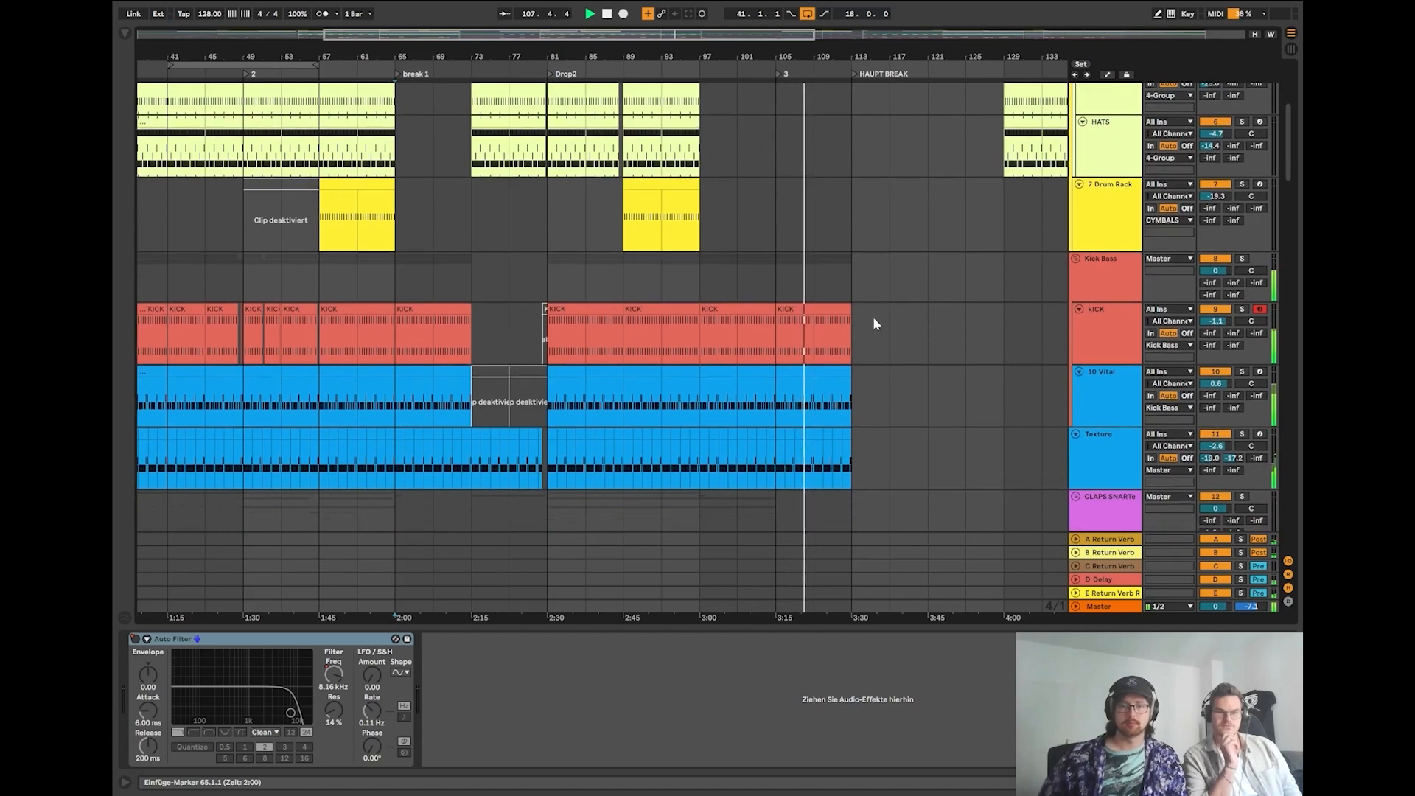
scroll(874, 321, "down", 6)
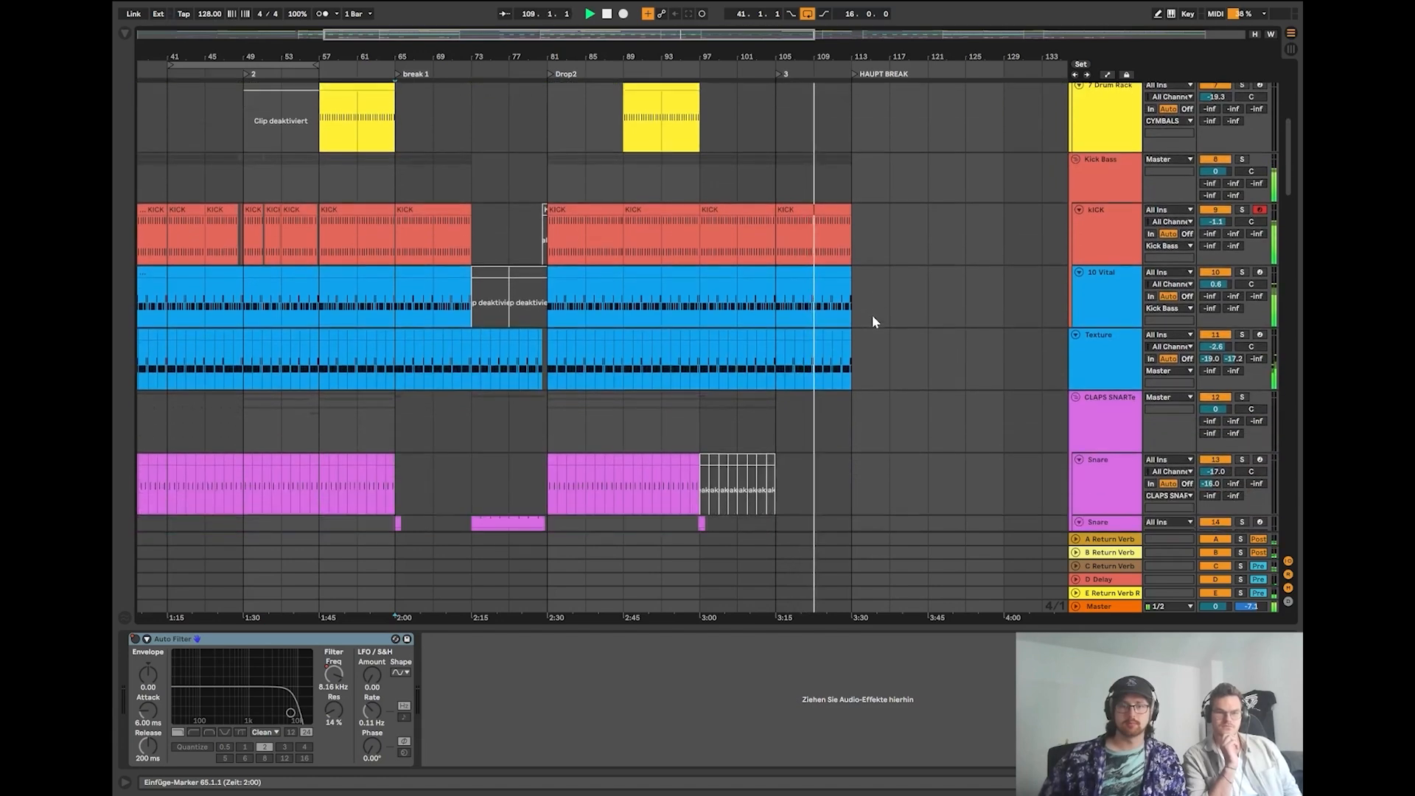
scroll(873, 321, "down", 3)
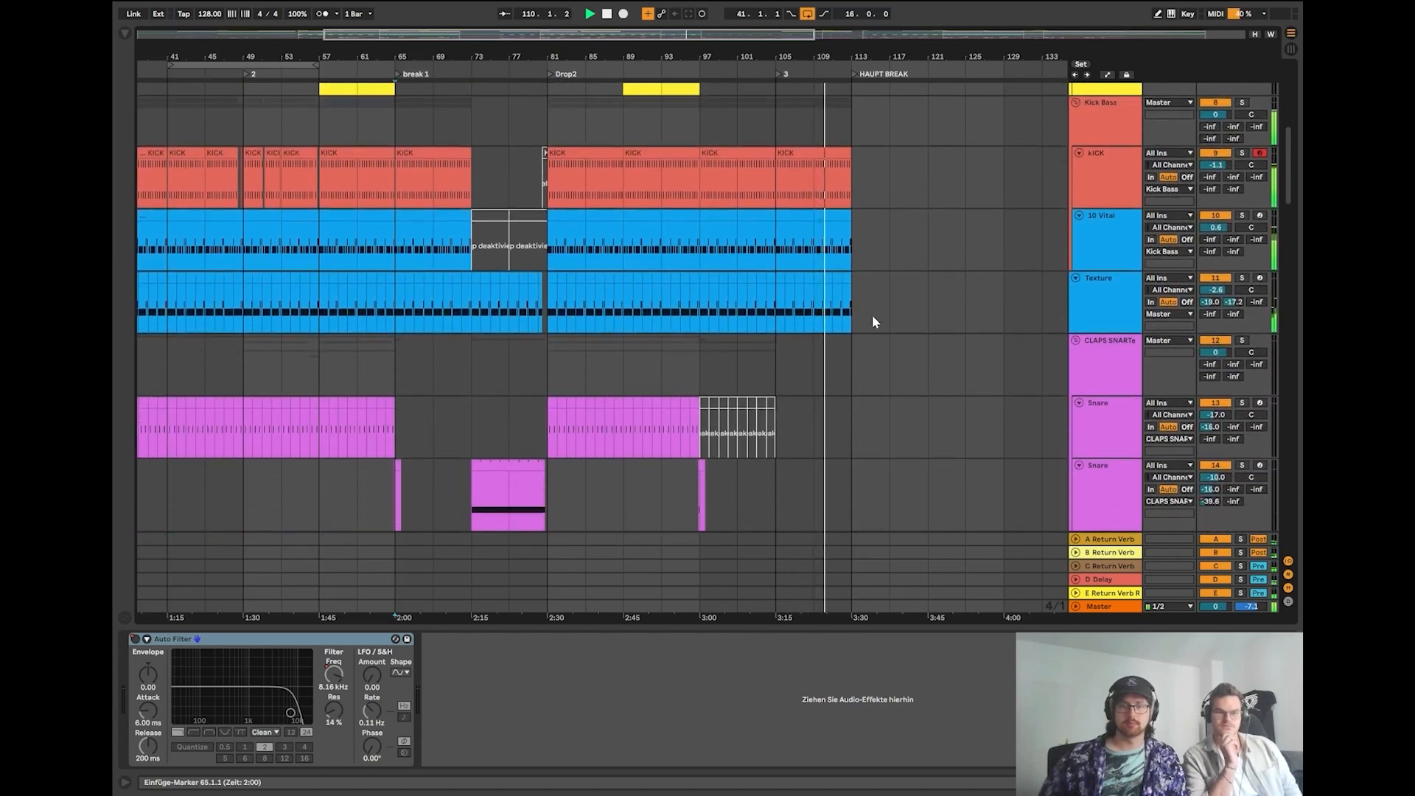
scroll(873, 317, "up", 12)
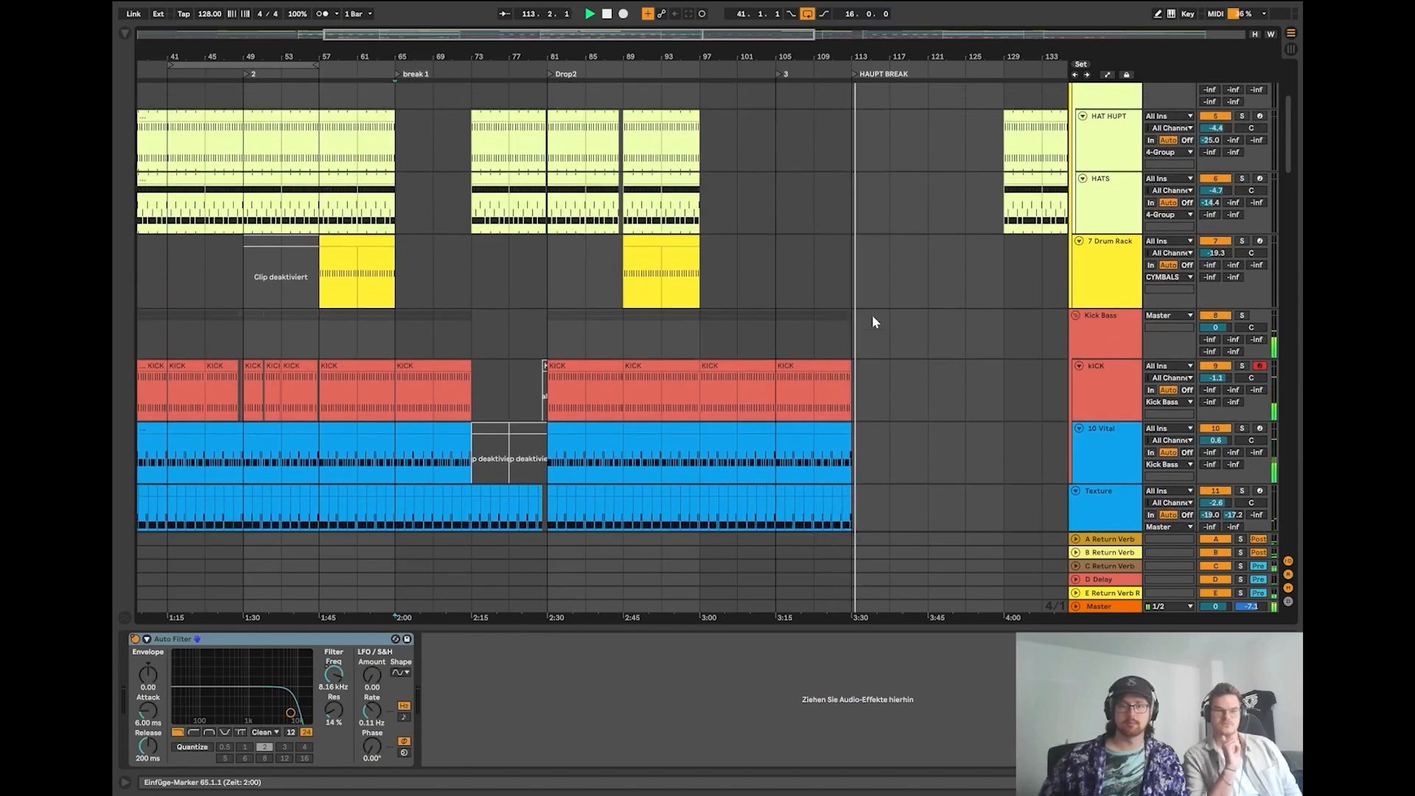
key("space")
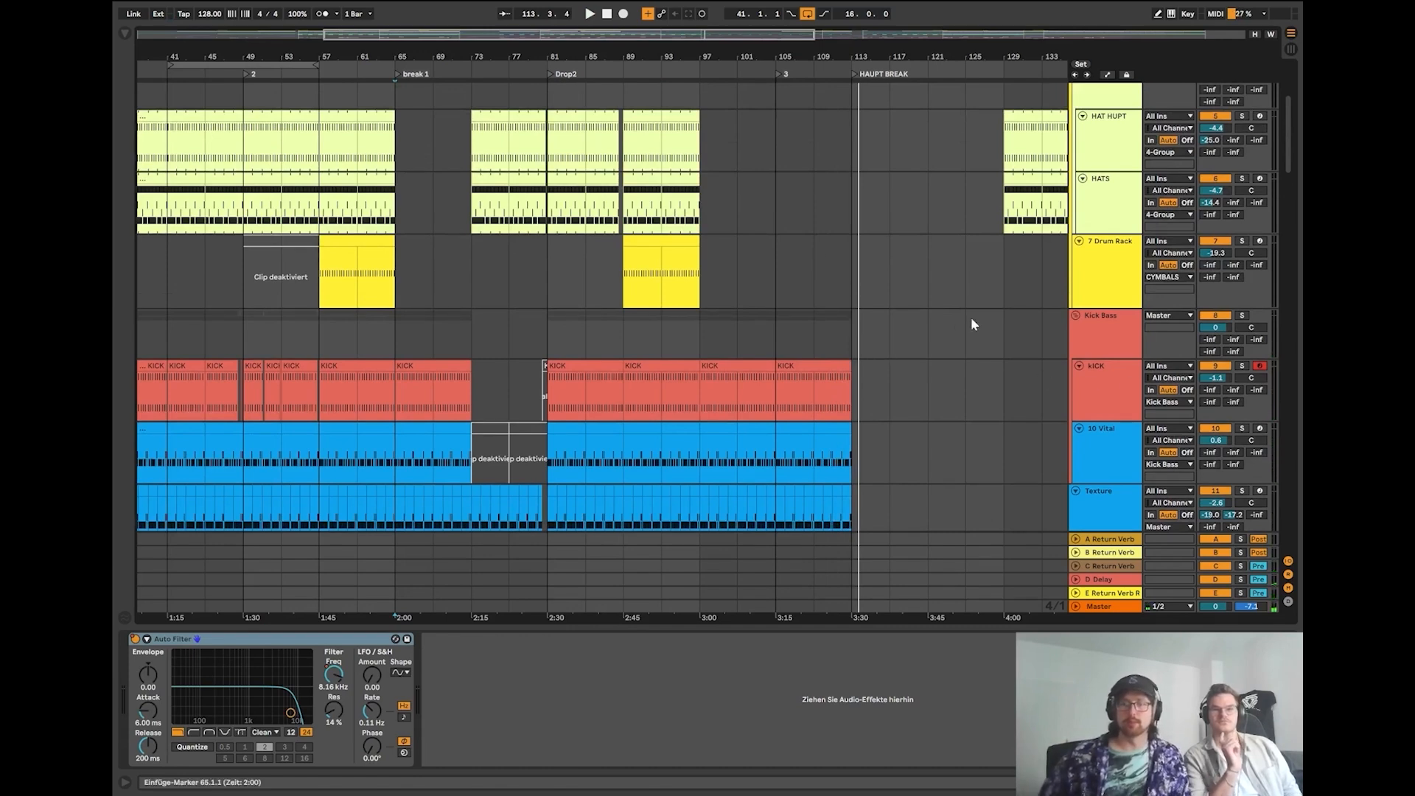
Open the devices of the kICK track and inspect the waveform of its kick sample up close.
key("w")
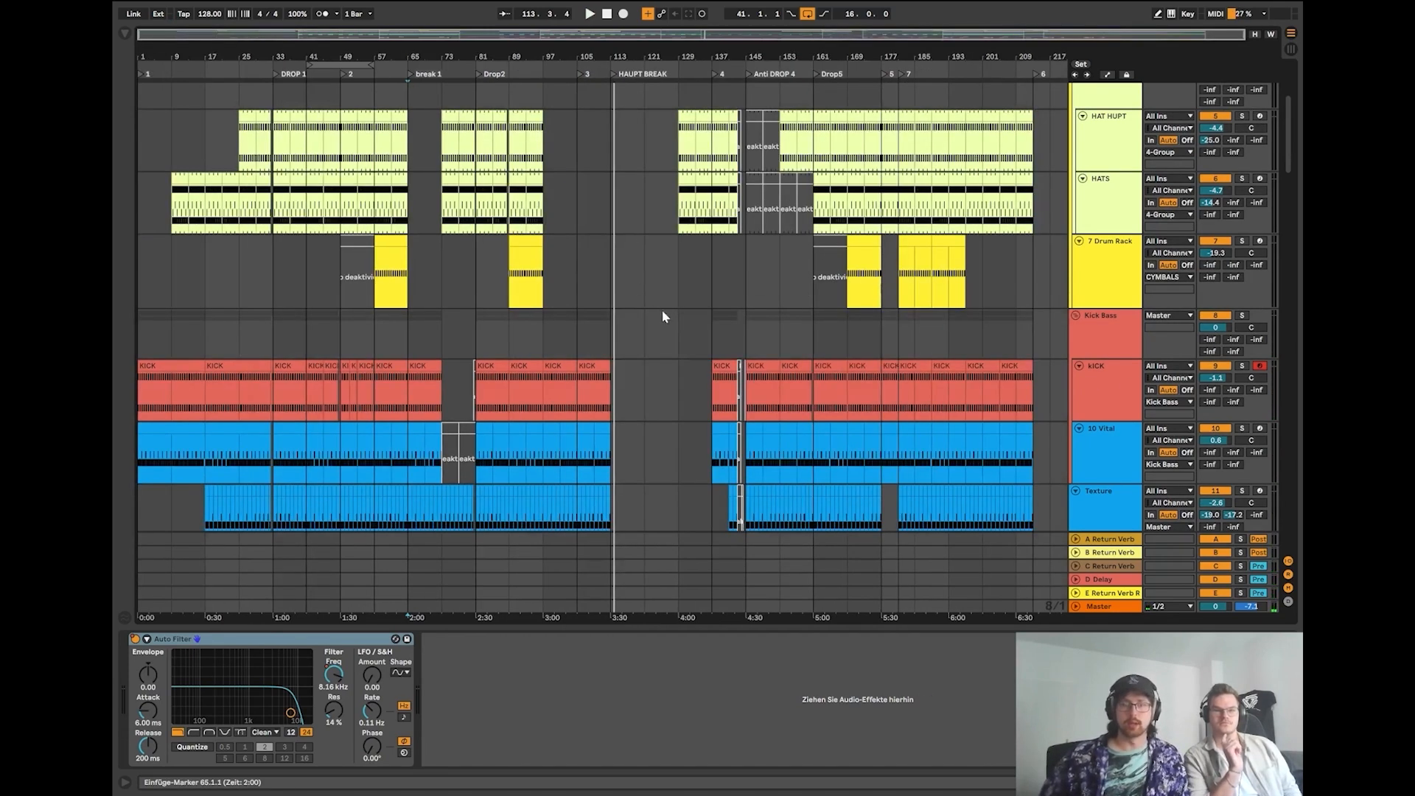
scroll(662, 311, "down", 1)
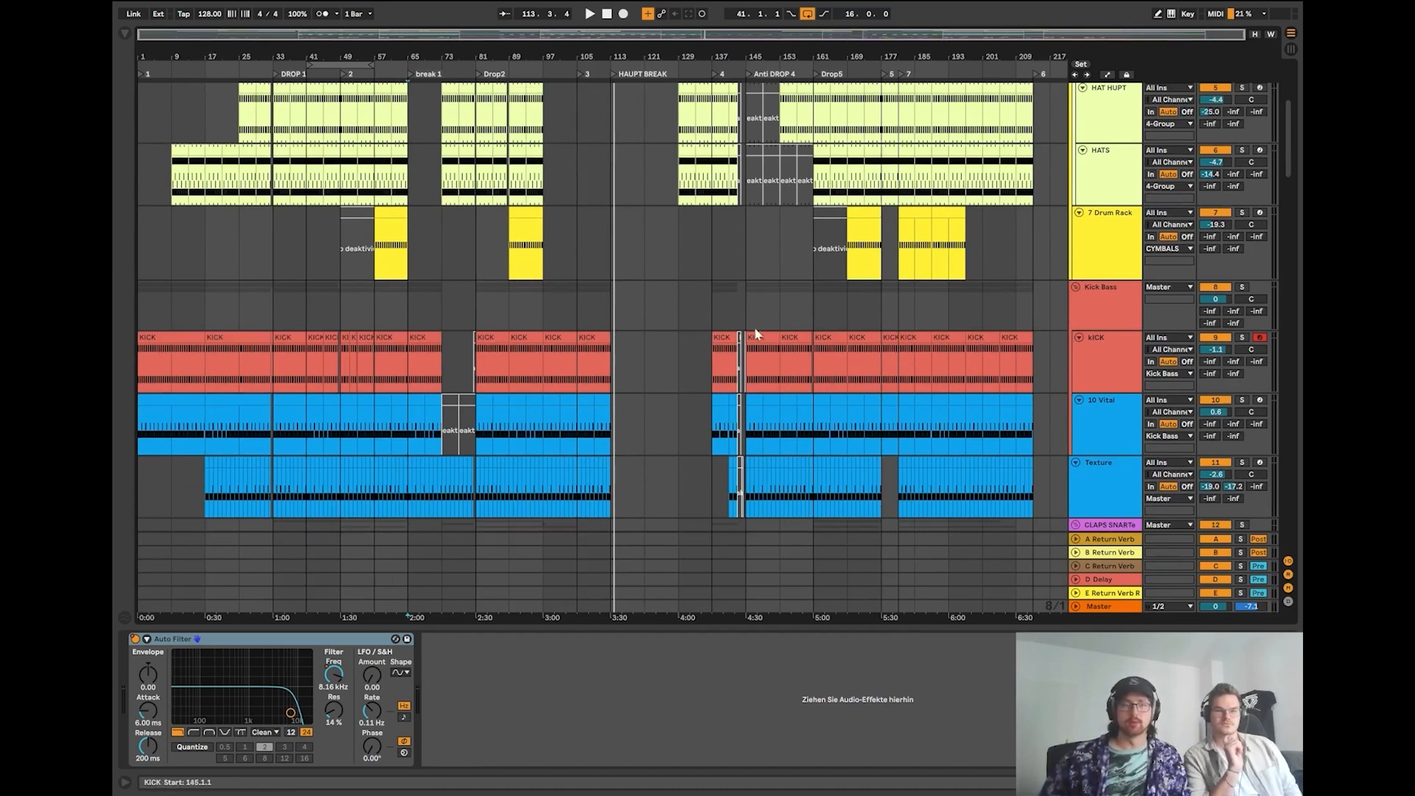
scroll(574, 361, "up", 3)
scroll(565, 359, "up", 2)
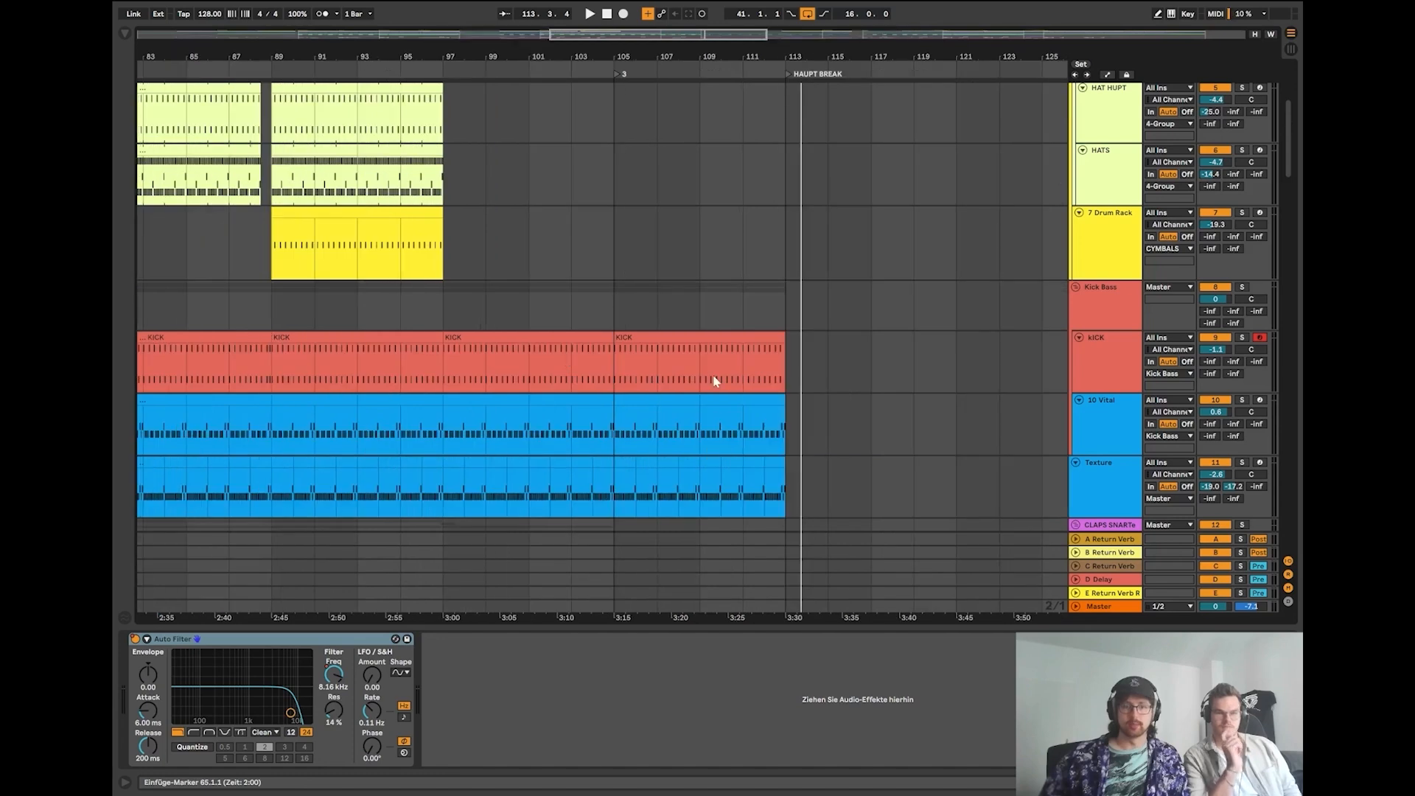
left_click(1097, 345)
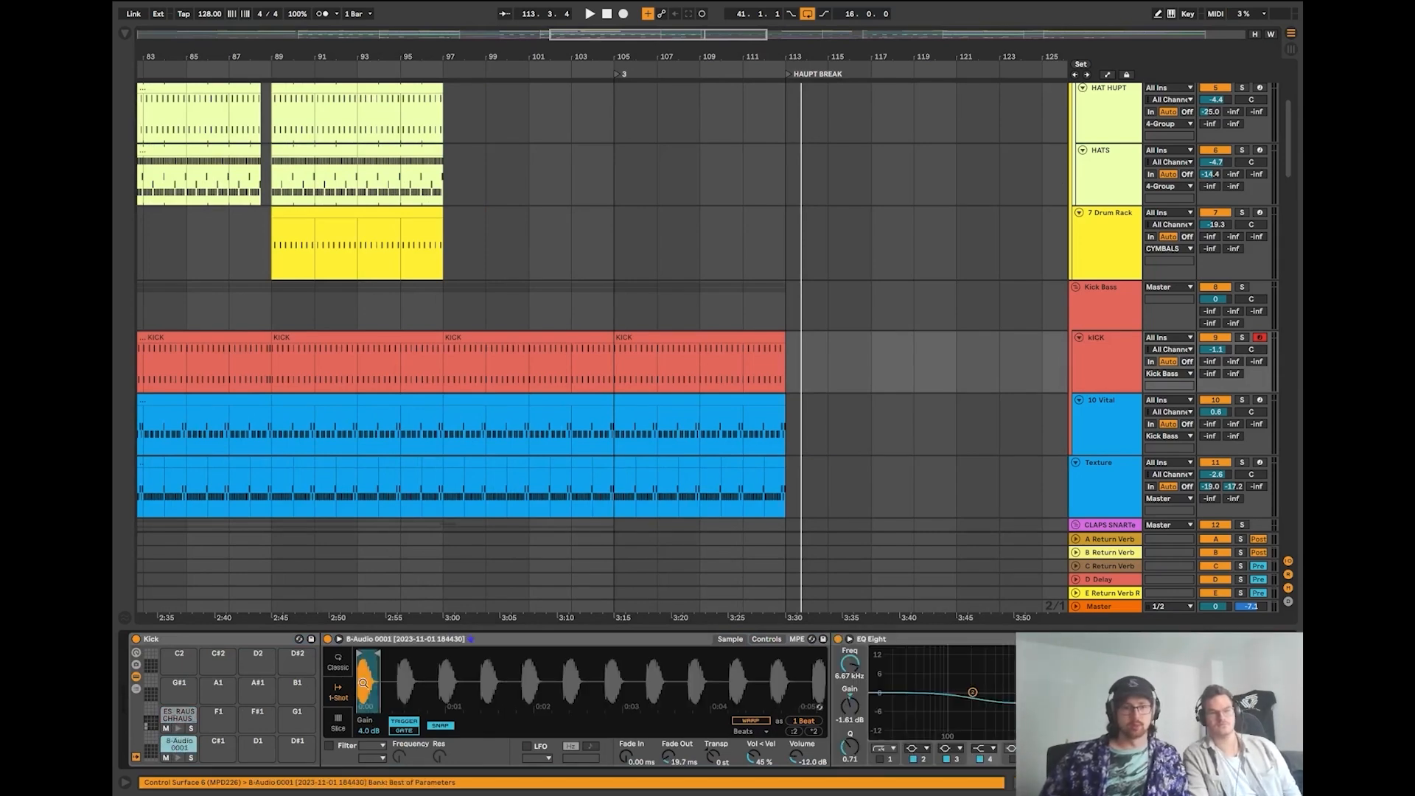
scroll(370, 684, "up", 6)
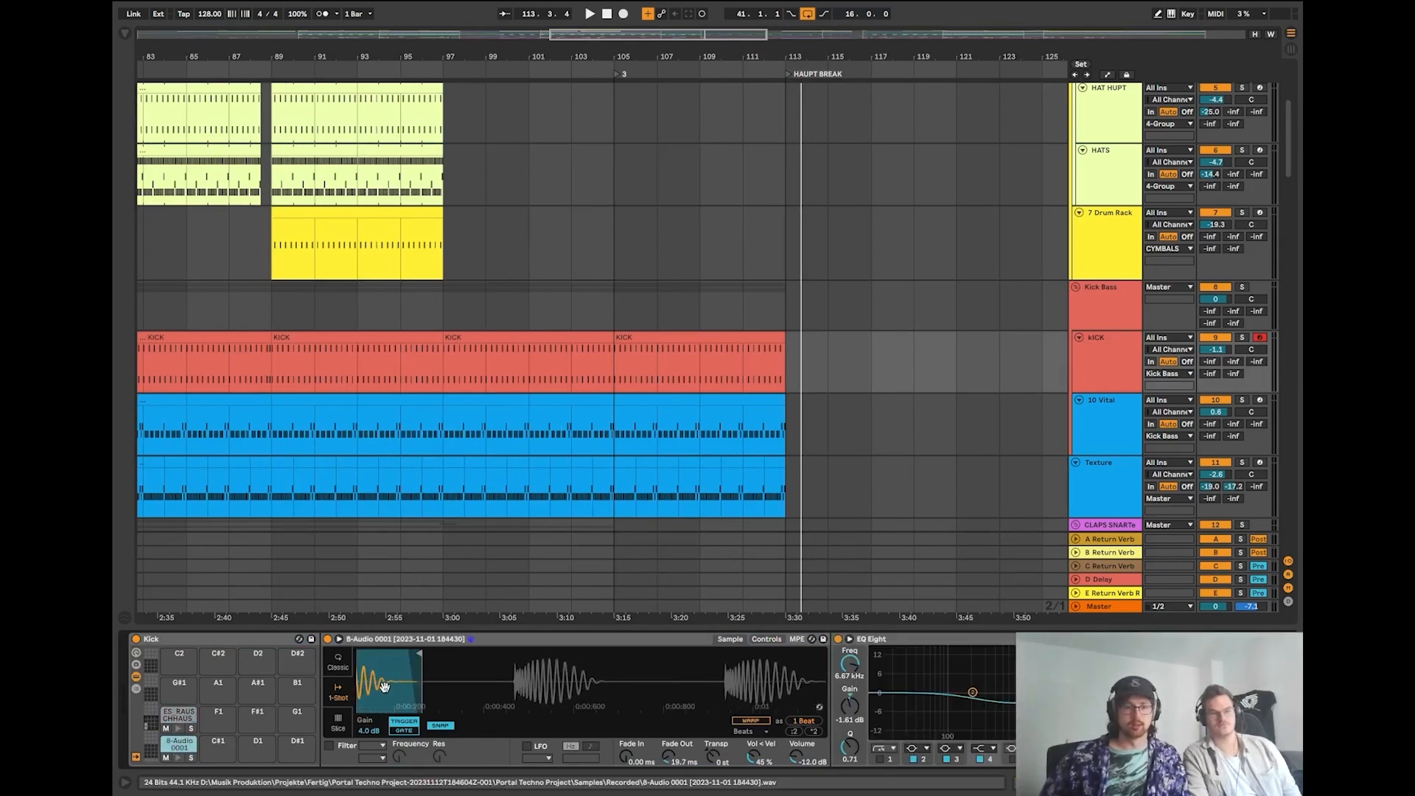
left_click_drag(386, 687, 611, 700)
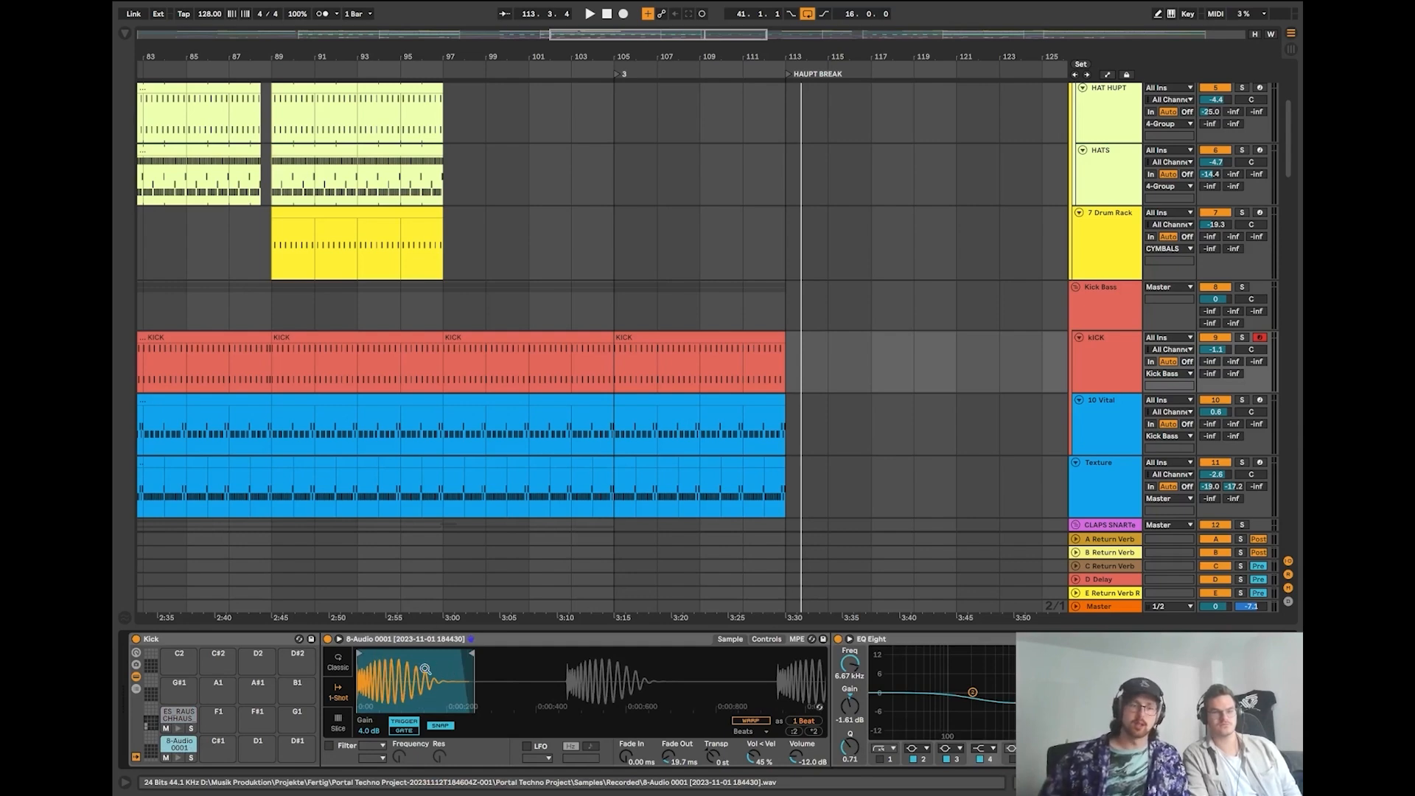
scroll(459, 675, "up", 4)
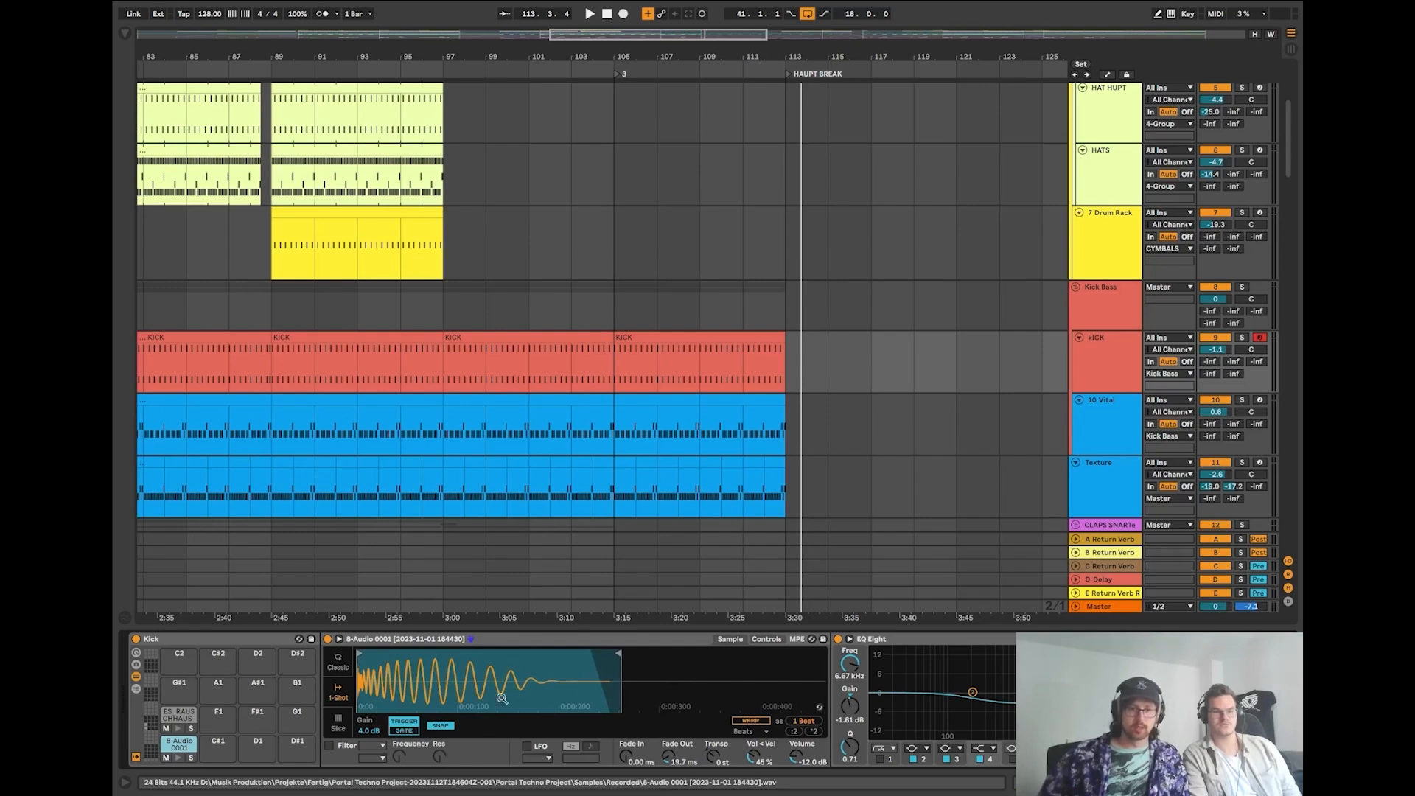
Solo the kICK track and listen to it from bar 97.
left_click(1239, 340)
left_click(438, 364)
key("space")
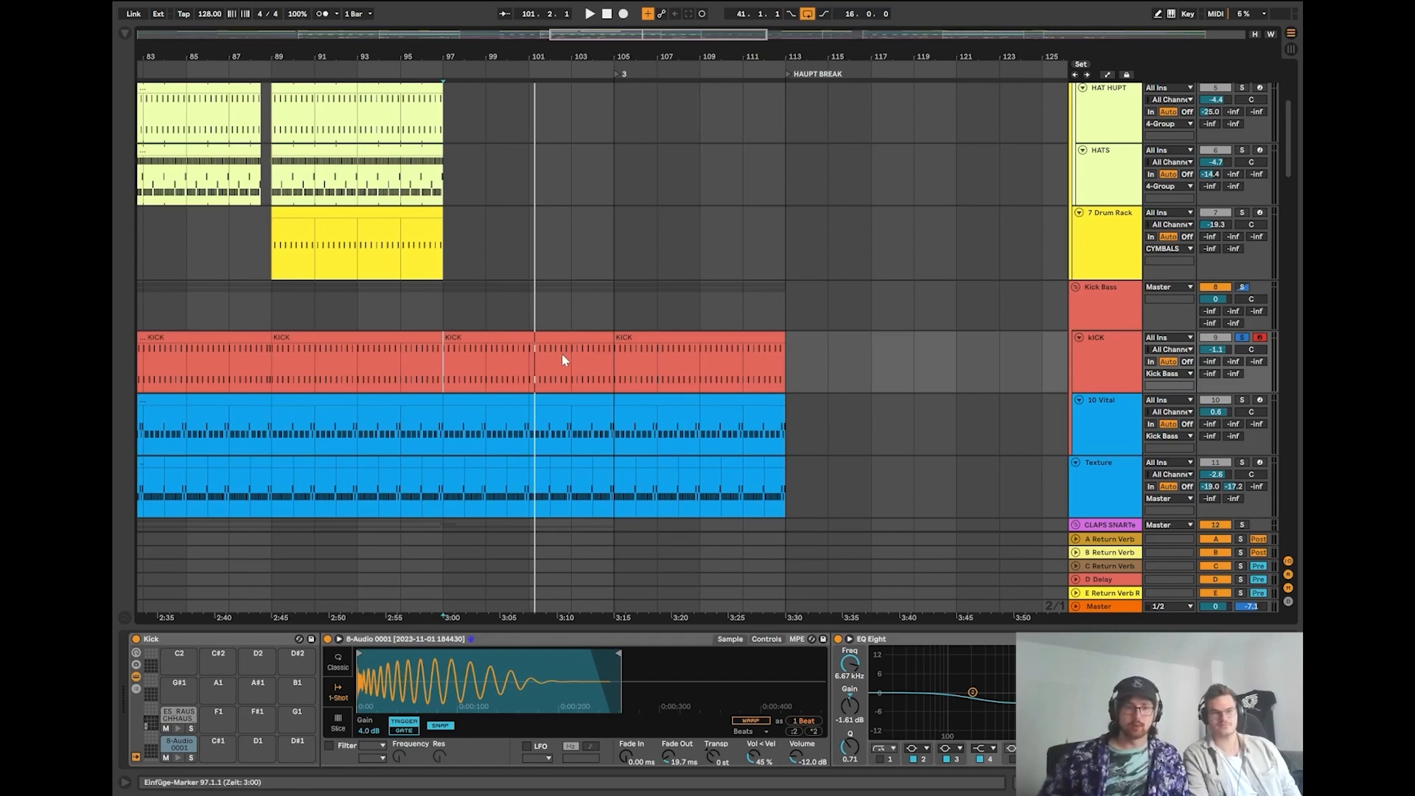
Open the Vital synth of the 10 Vital bass track and switch off oscillator 3.
left_click(1097, 426)
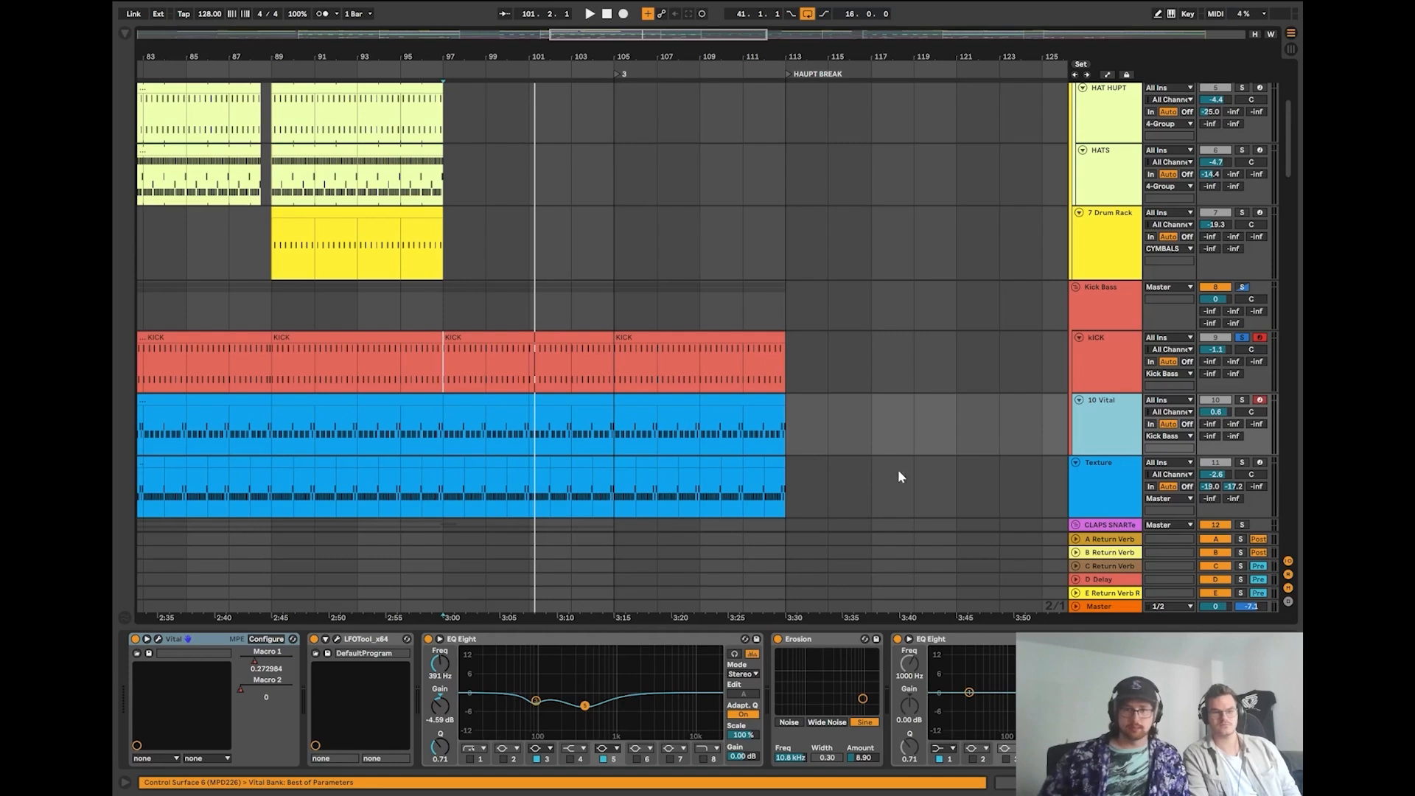
scroll(551, 405, "down", 2)
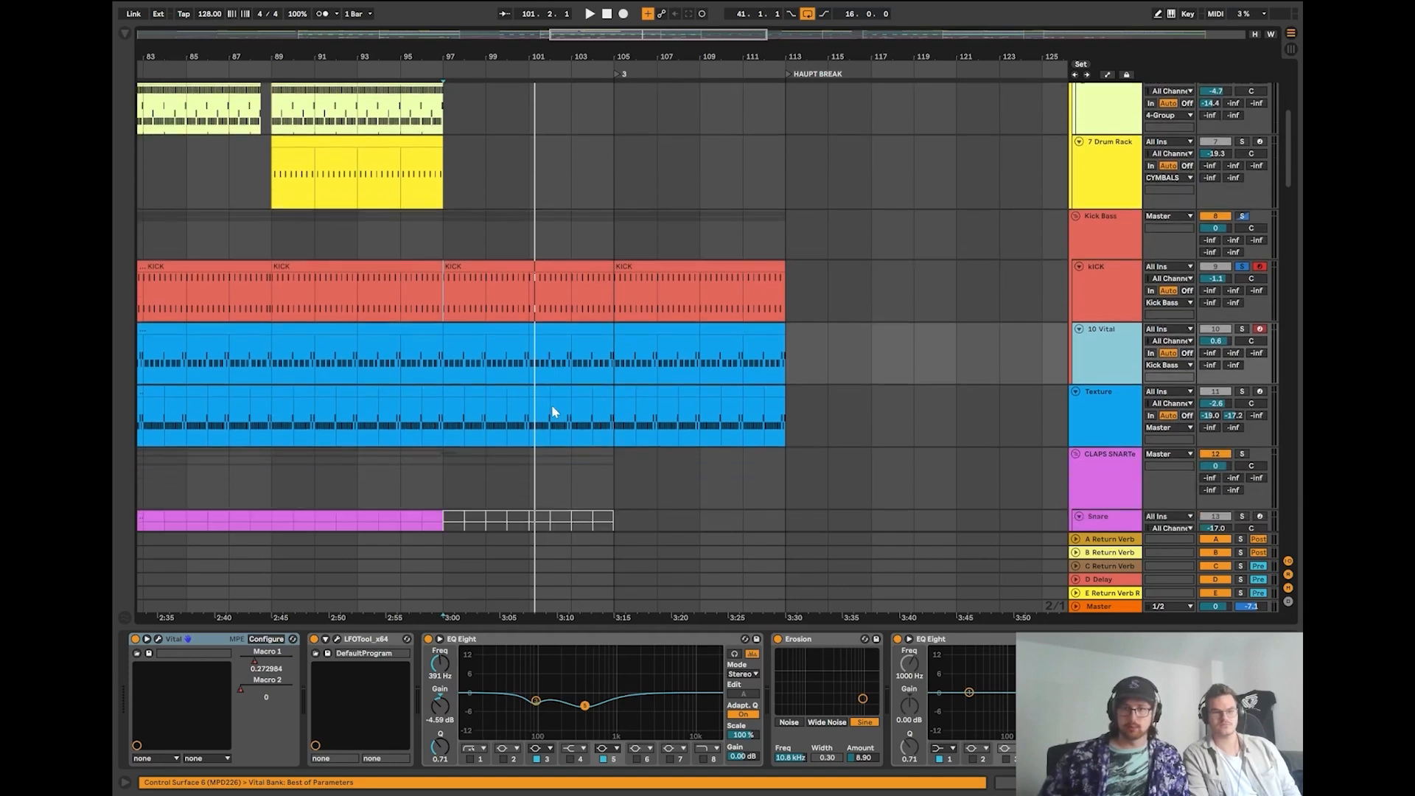
left_click(159, 639)
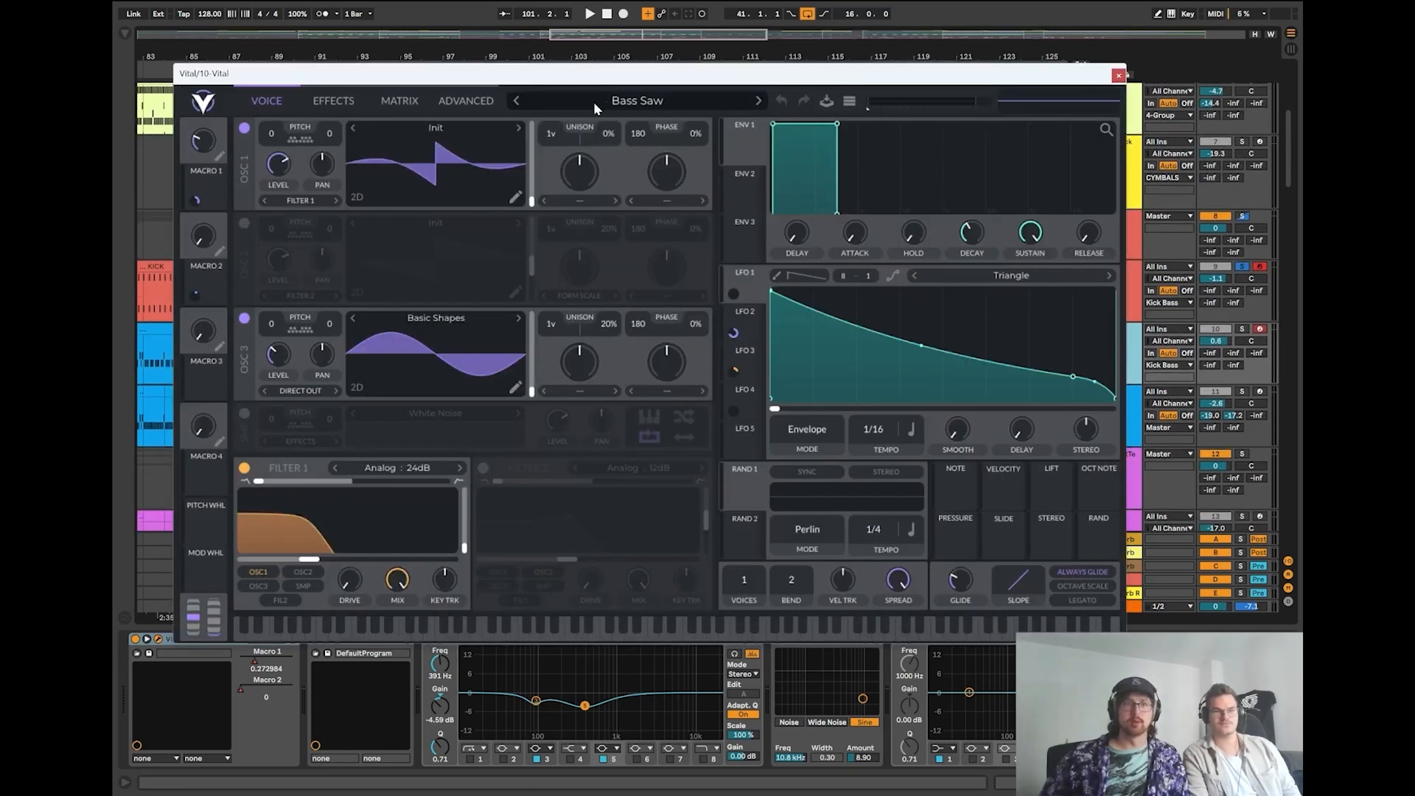
left_click_drag(611, 86, 667, 70)
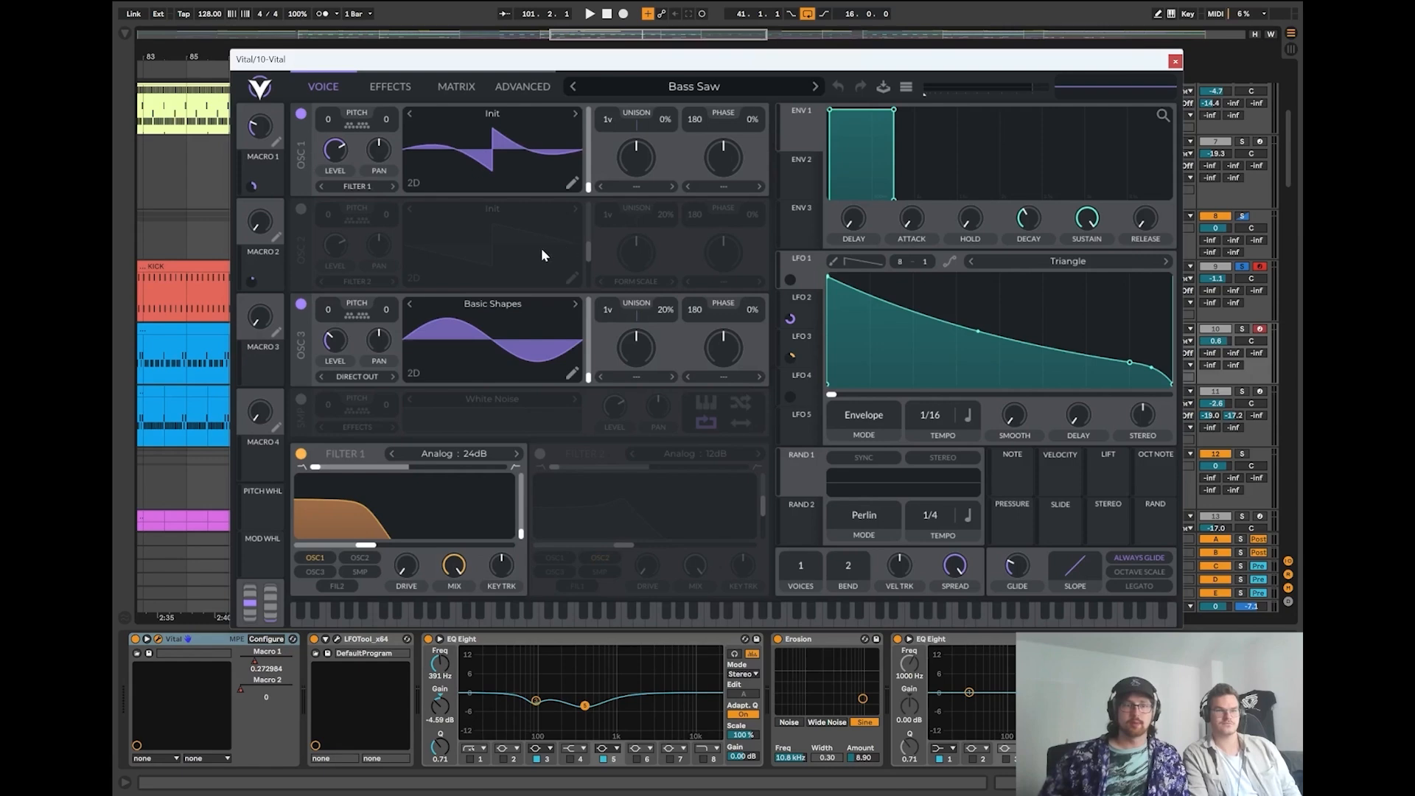
left_click(300, 305)
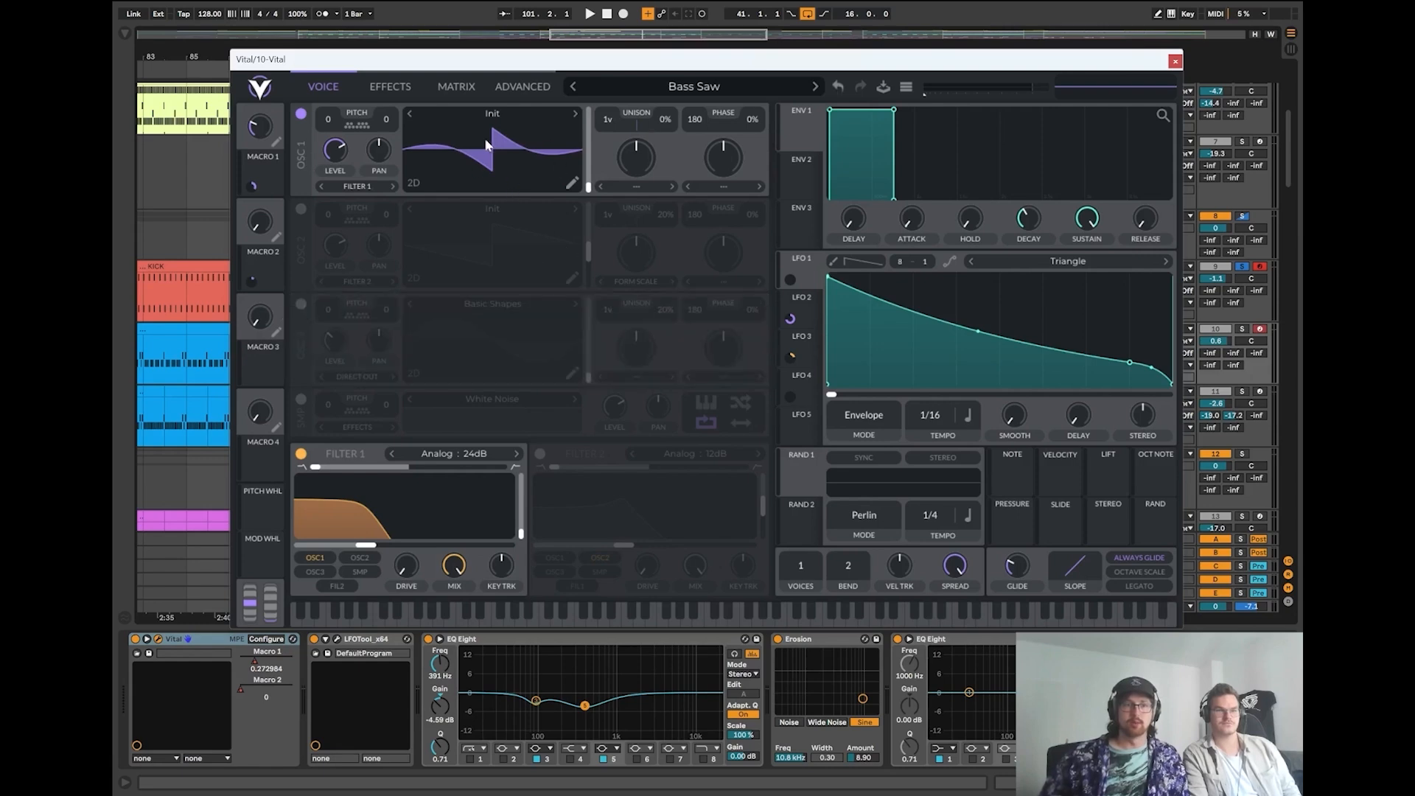
Initialize oscillator 1's wavetable to a saw wave and remove its first harmonic in the wavetable editor.
right_click(511, 140)
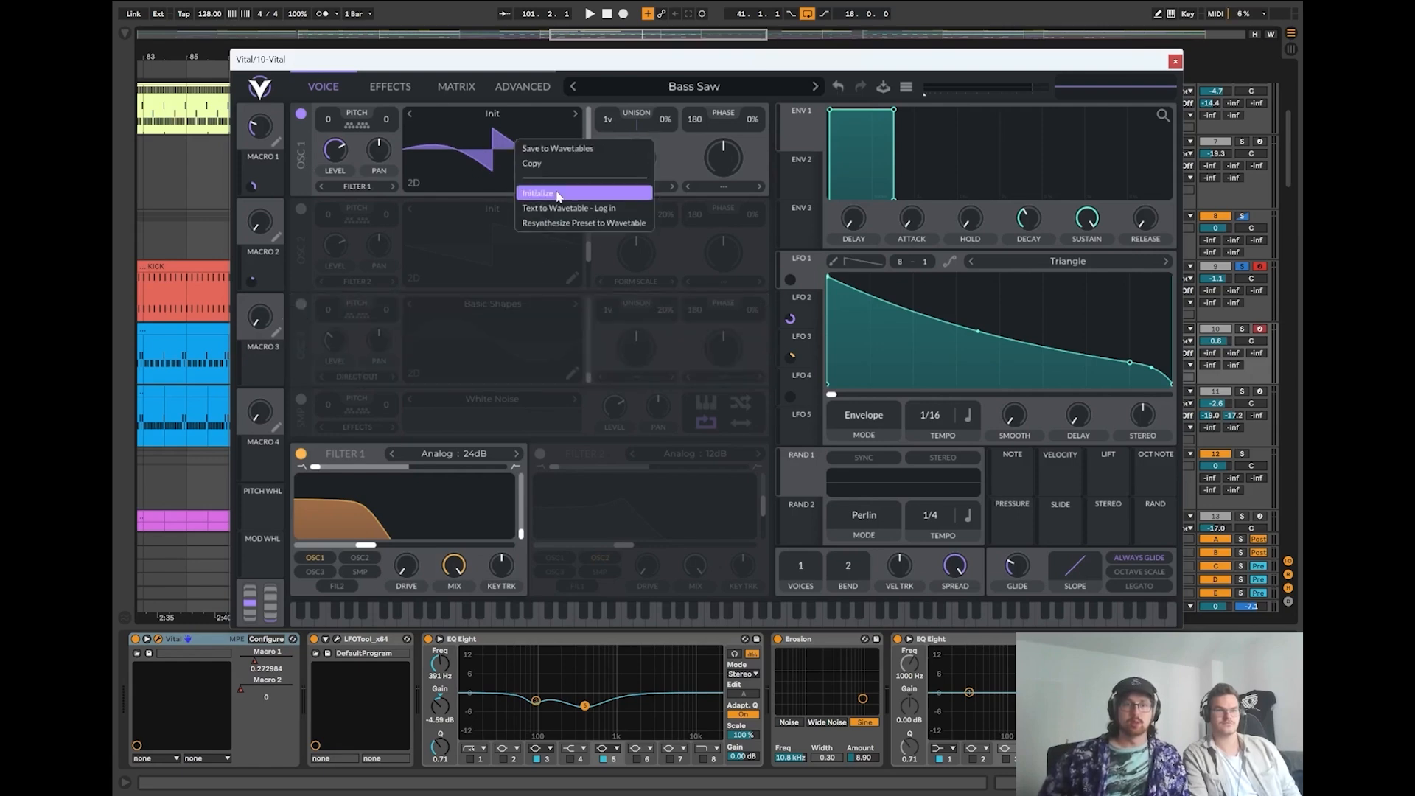
left_click(583, 193)
left_click(571, 185)
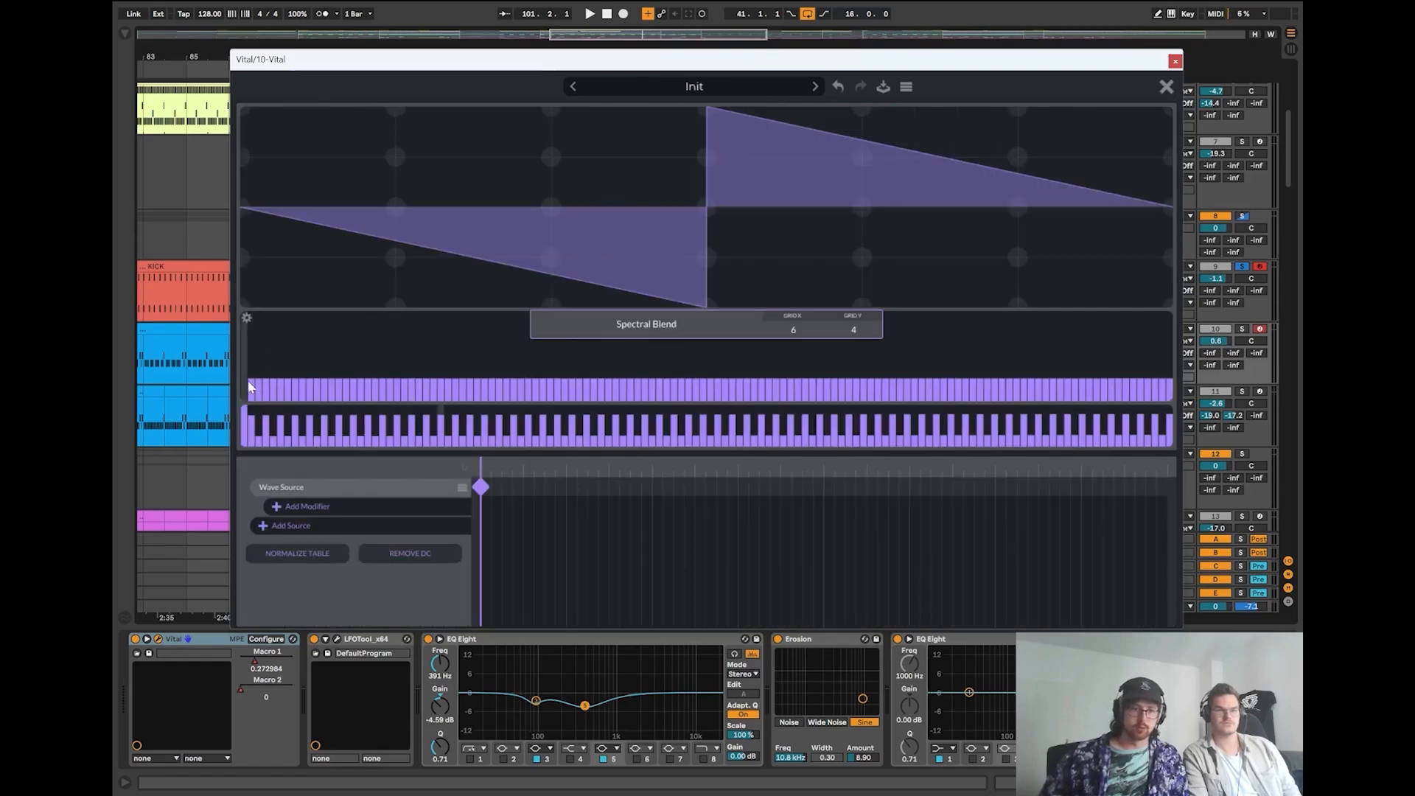
left_click_drag(250, 385, 250, 404)
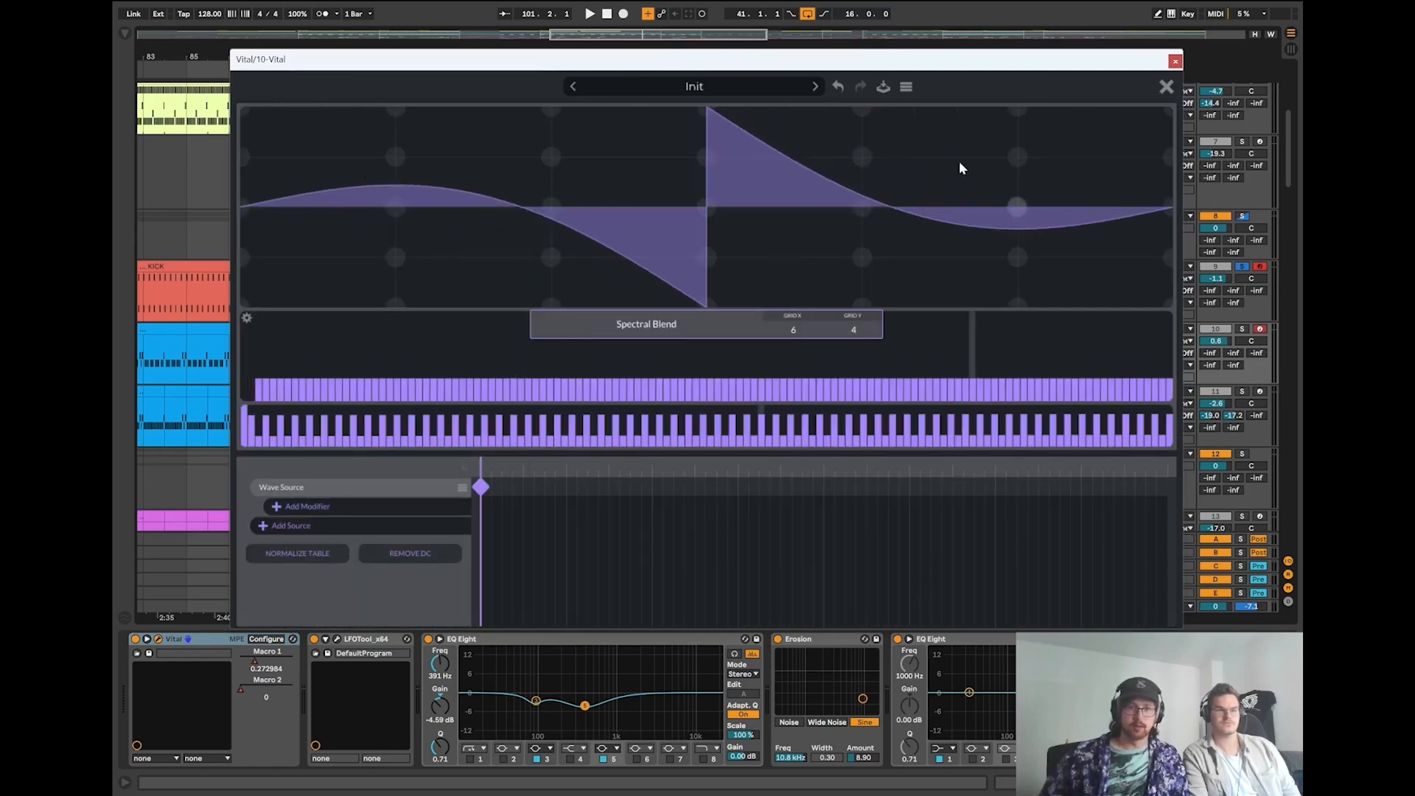
left_click(1165, 87)
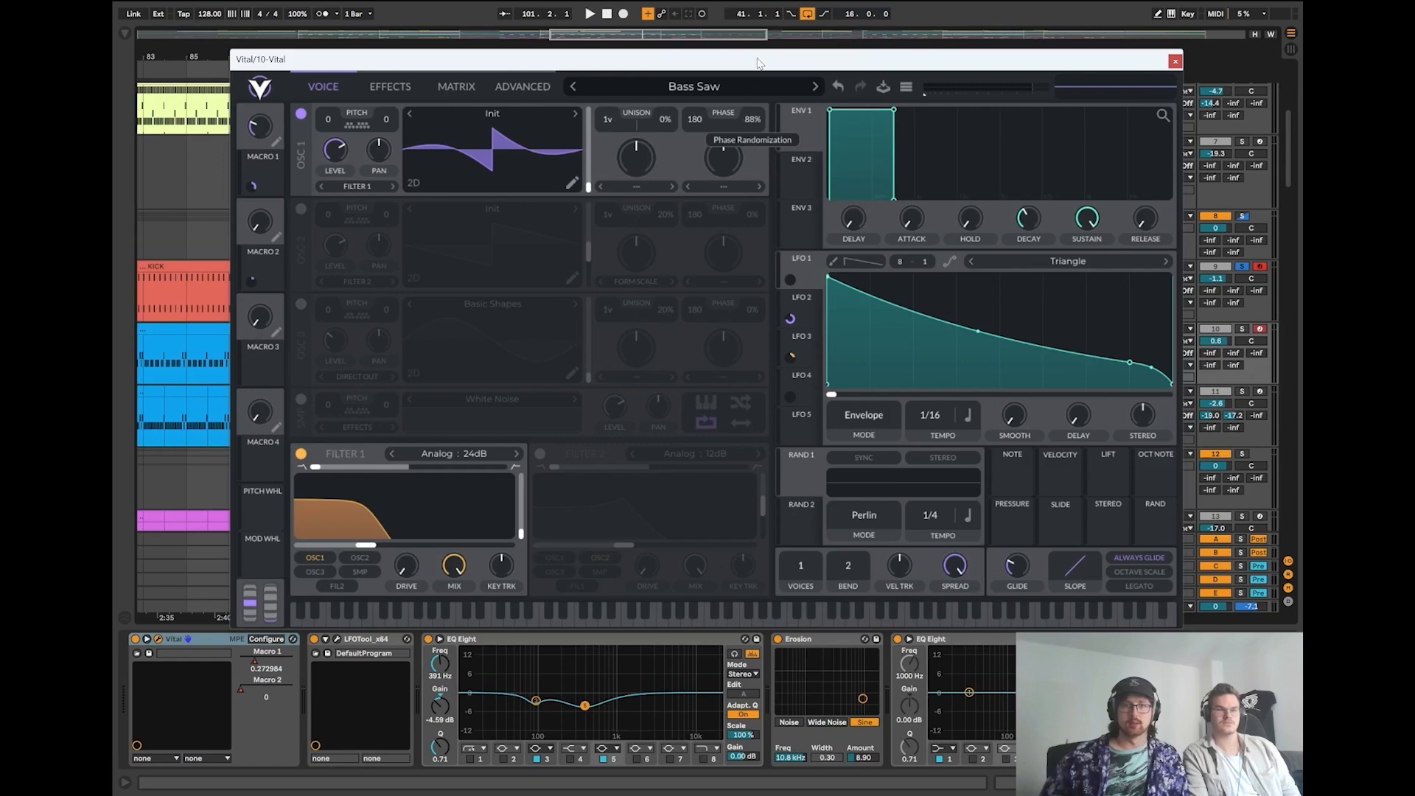
Set oscillator 1's phase randomization to 0%.
left_click_drag(725, 98, 684, 368)
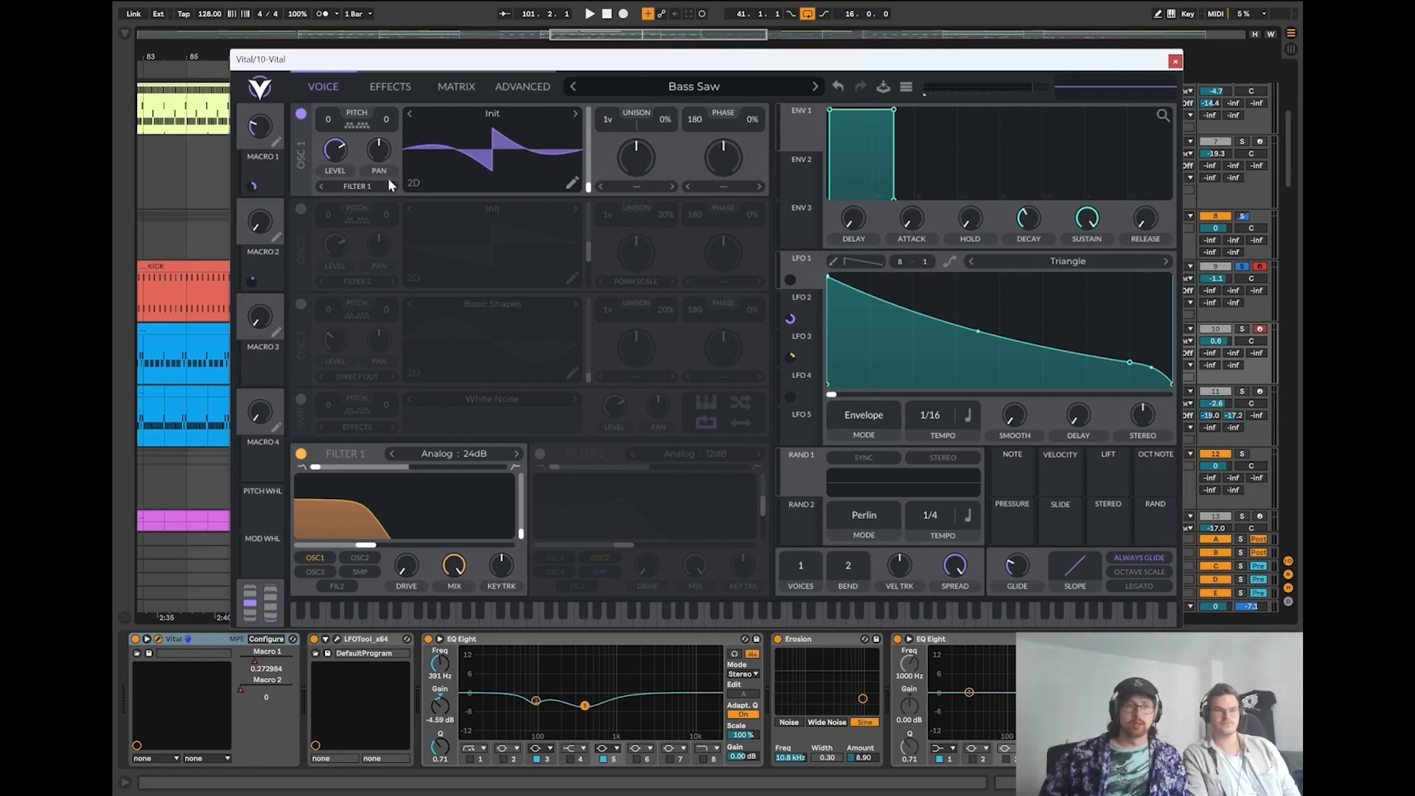
Switch oscillator 3 with its Basic Shapes sine wave back on in Vital.
left_click(301, 305)
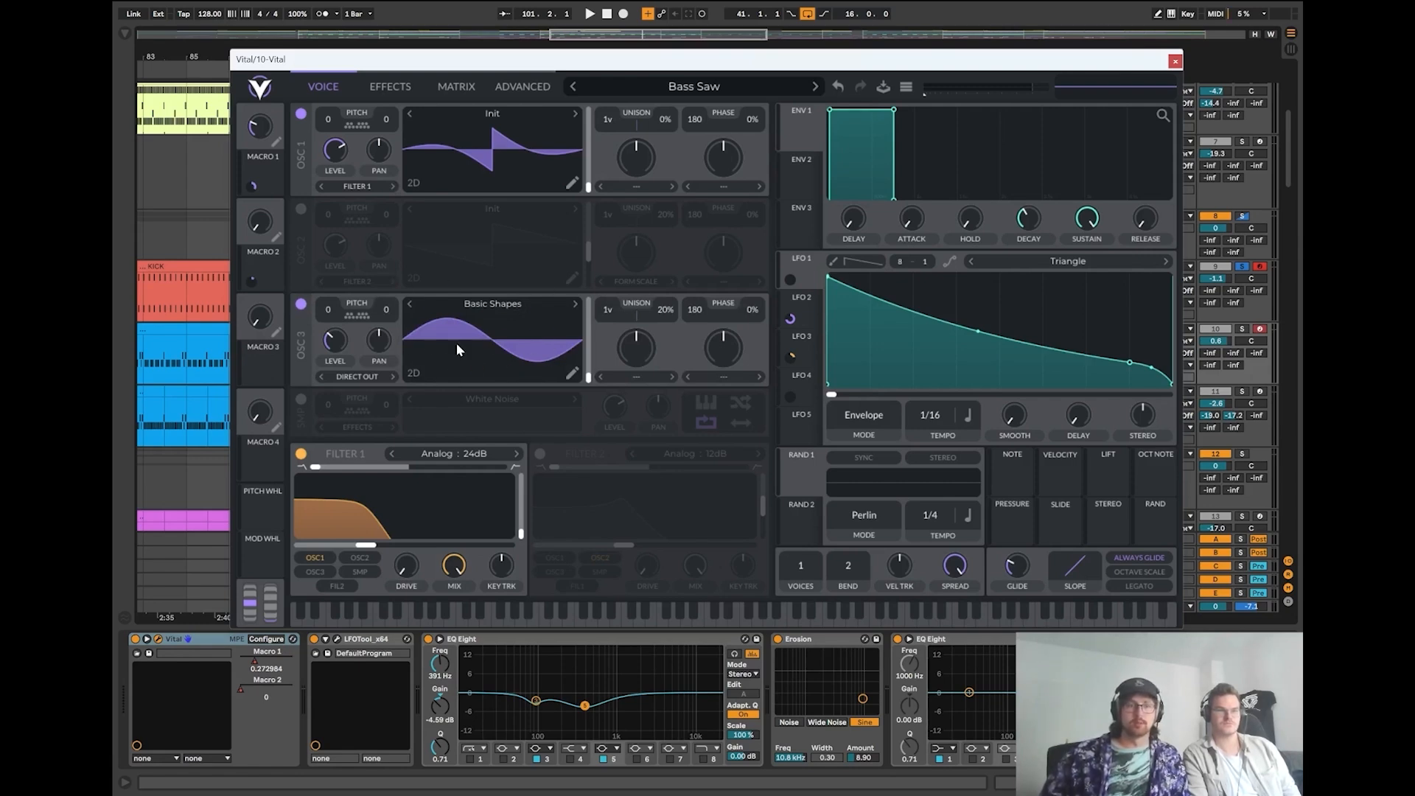
mouse_move(341, 349)
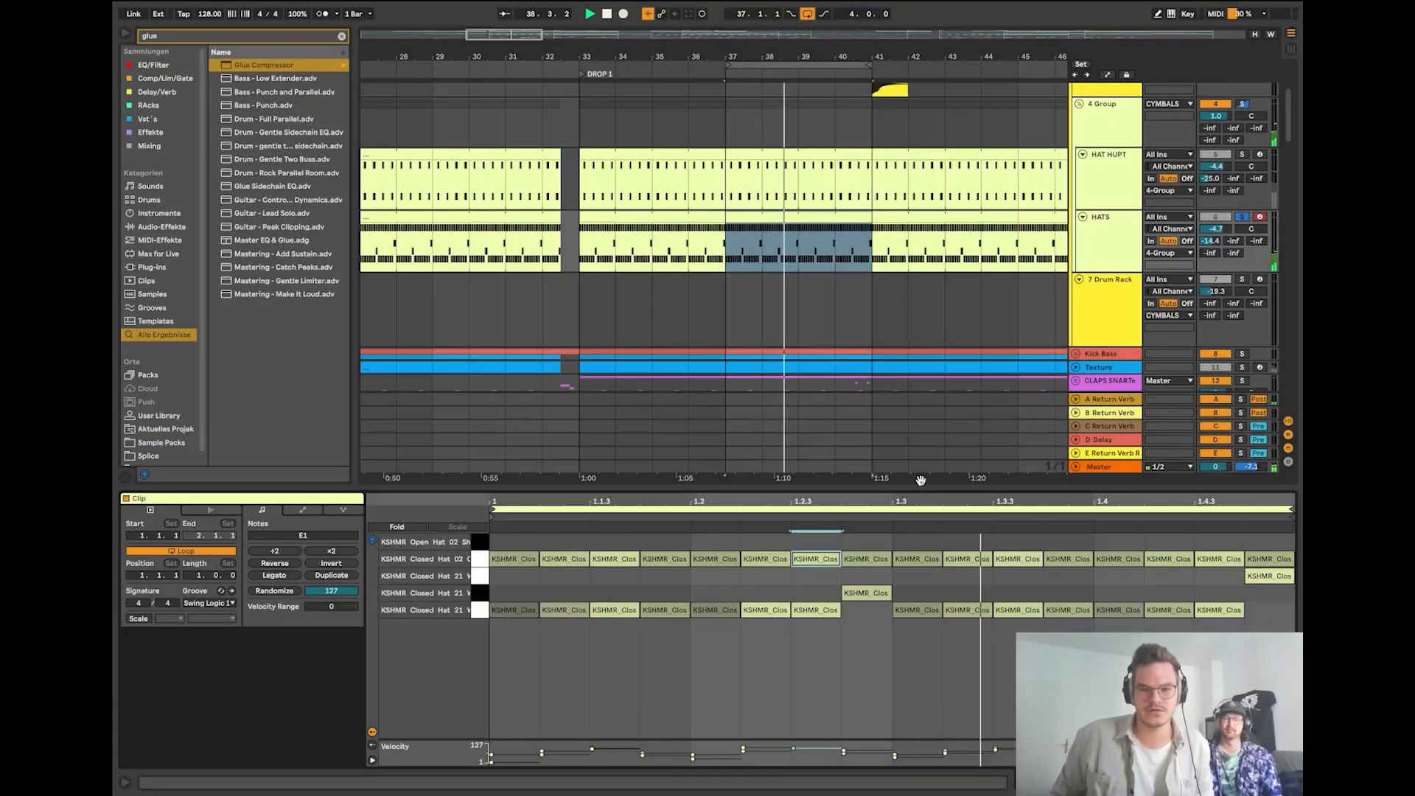
Enlarge the HATS clip's note editor and velocity lane, and examine the velocities of the two layered closed hats at 1.1.3.
left_click_drag(983, 486, 985, 223)
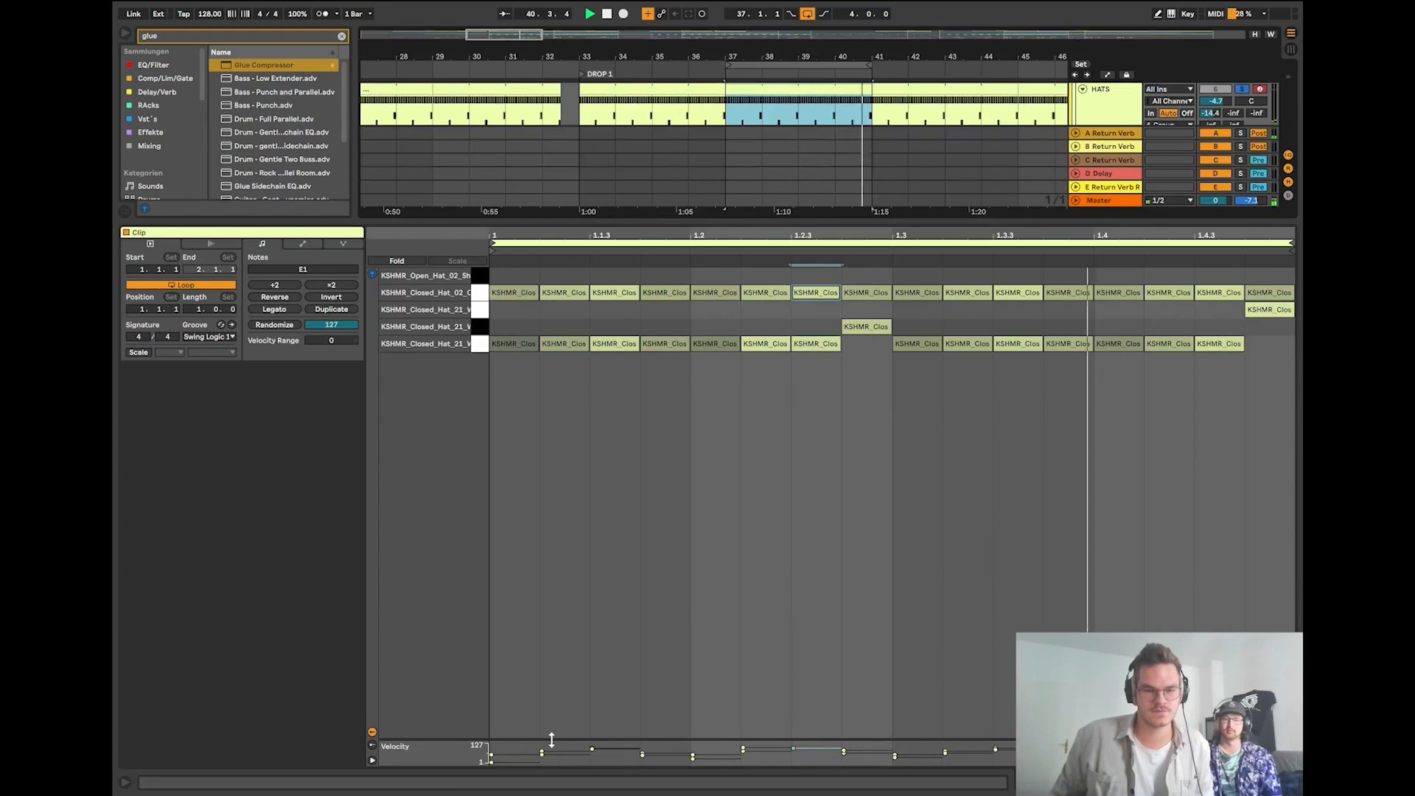
left_click_drag(551, 740, 631, 505)
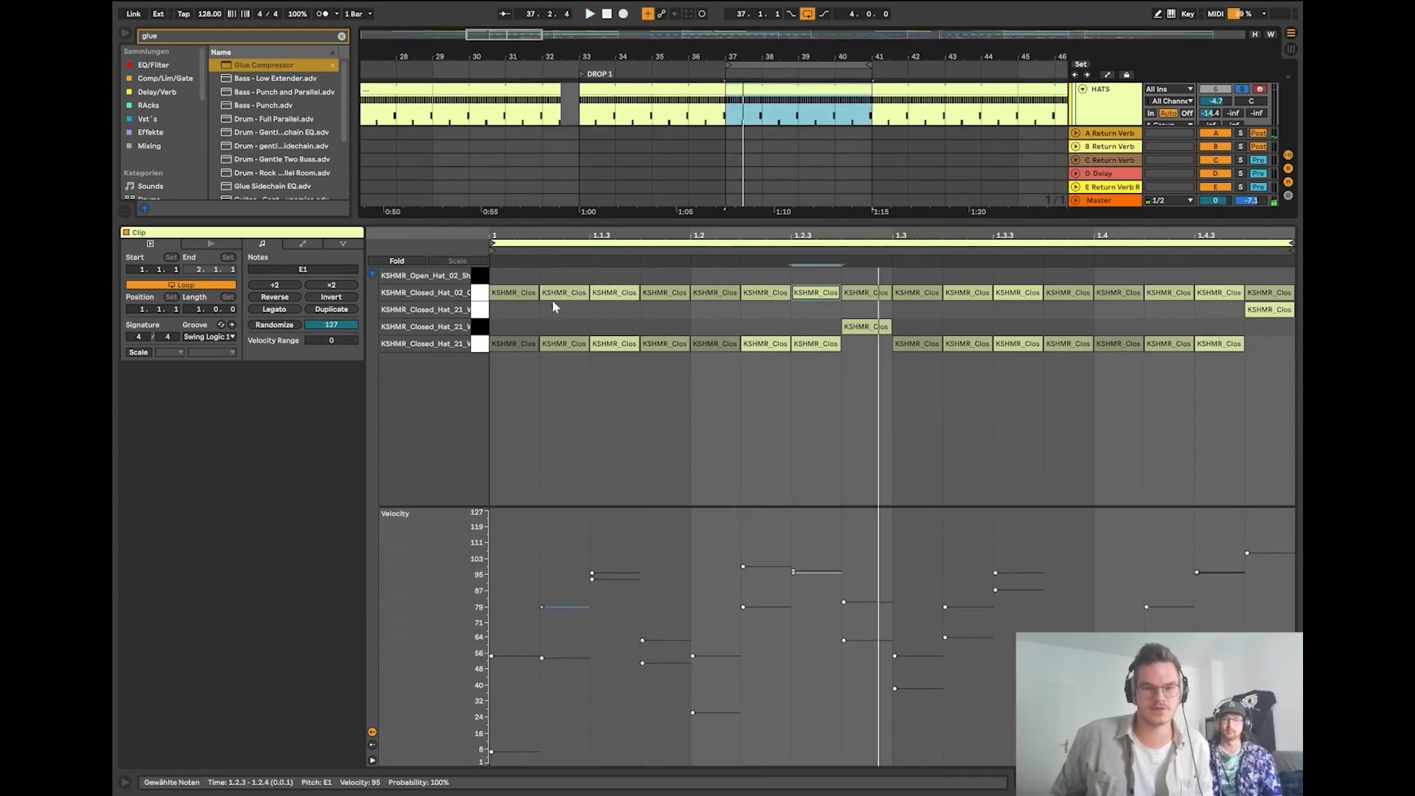
left_click_drag(623, 318, 613, 279)
left_click_drag(614, 402, 620, 280)
left_click_drag(623, 418, 625, 280)
scroll(647, 165, "down", 1)
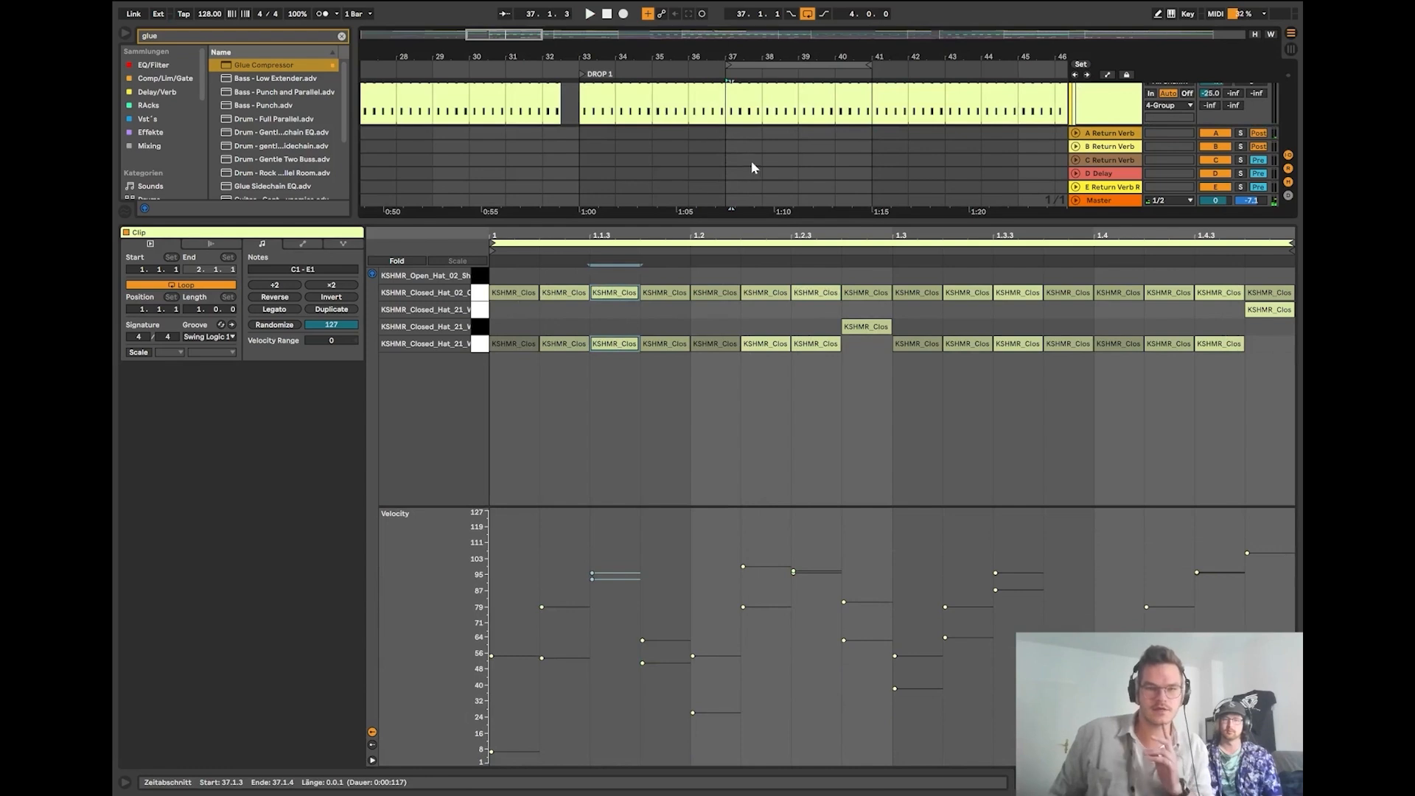
scroll(622, 109, "up", 2)
left_click_drag(602, 403, 623, 296)
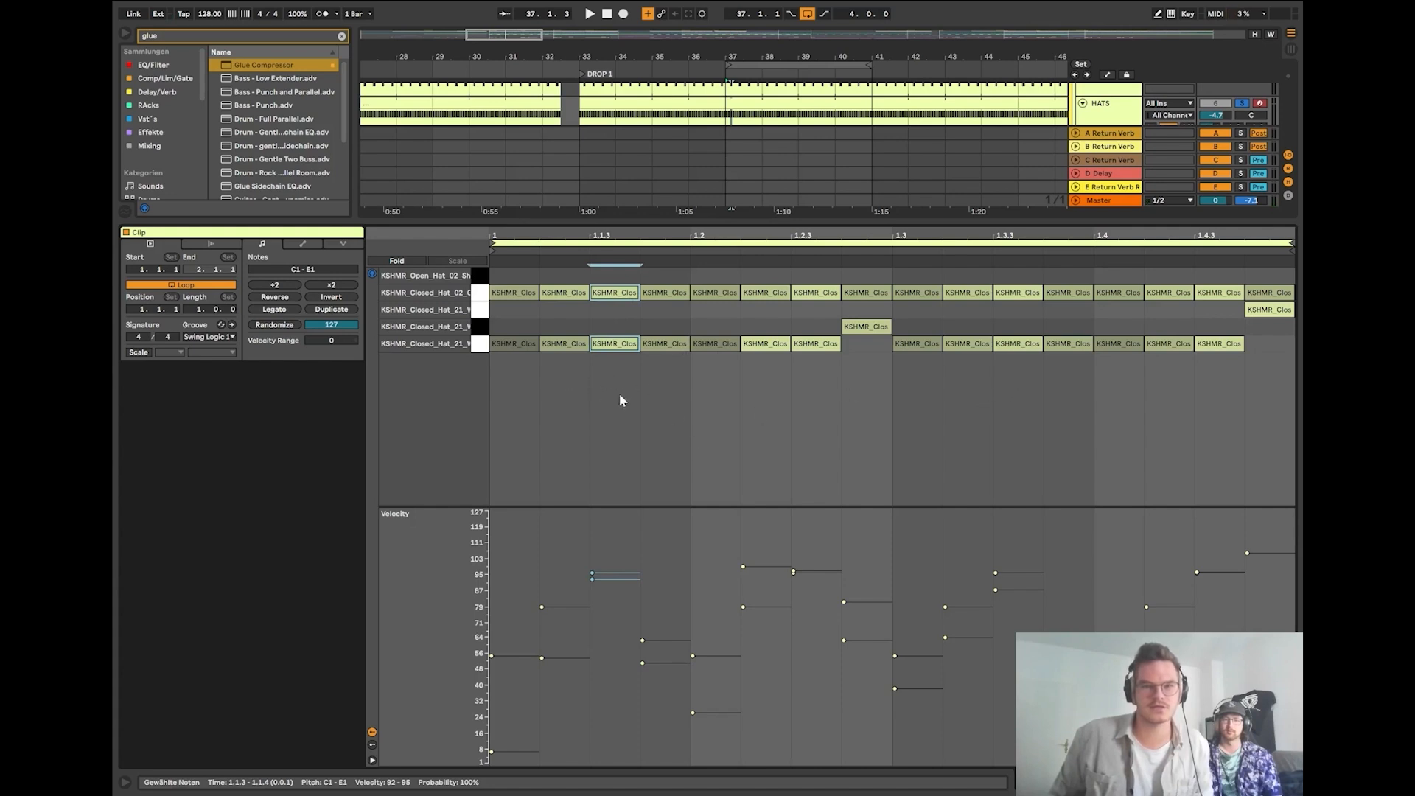
Examine the velocities of the first five notes in the lowest closed-hat row.
left_click(561, 343)
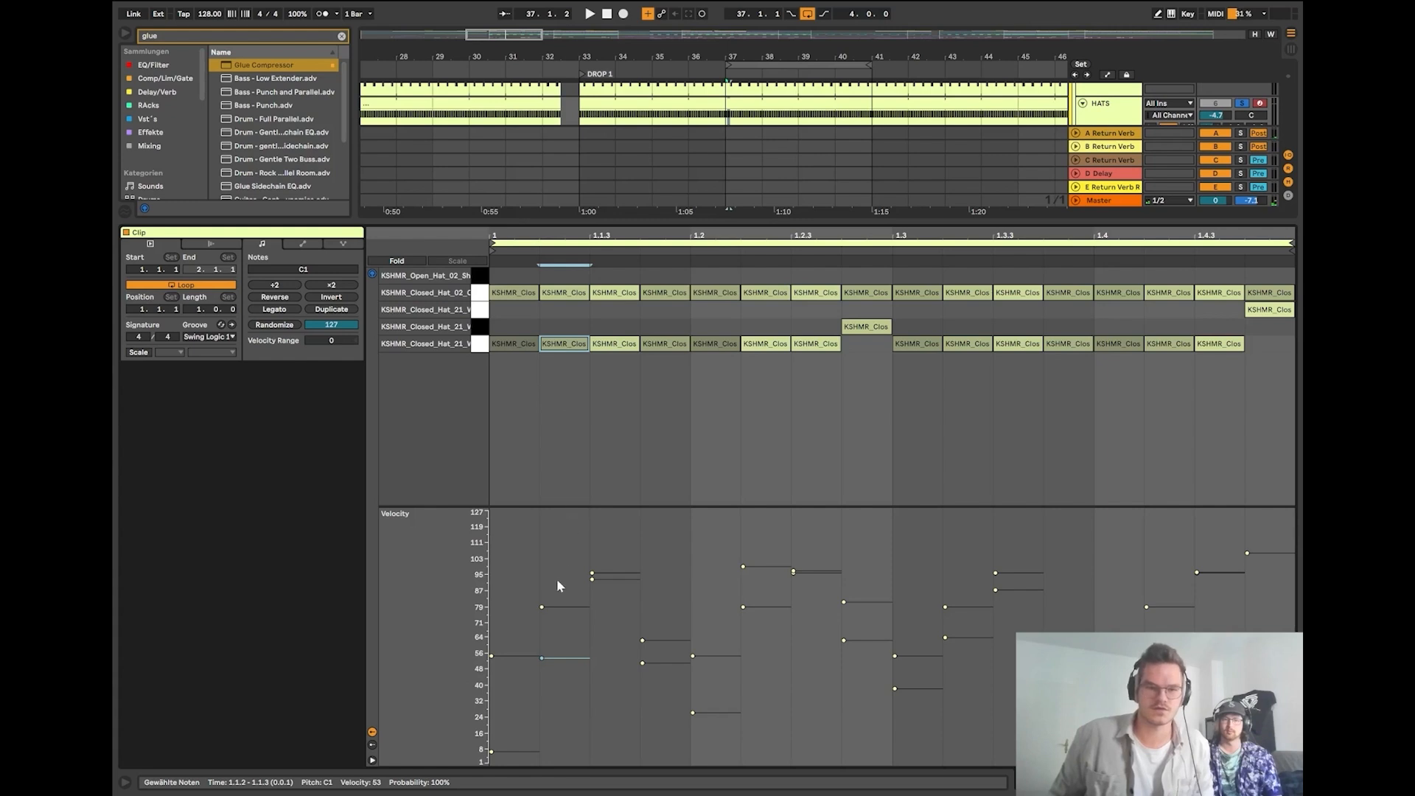
left_click(515, 344)
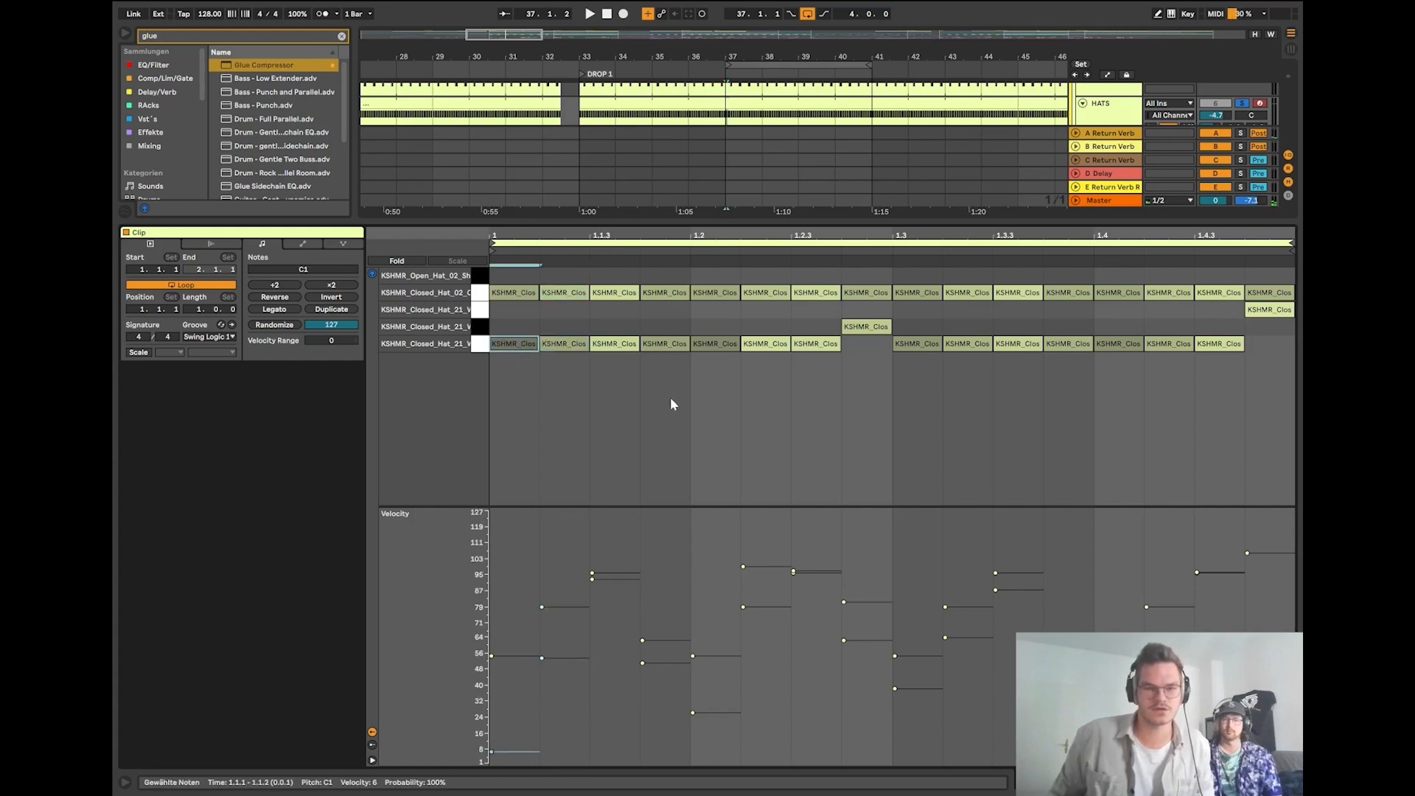
left_click_drag(693, 396, 510, 335)
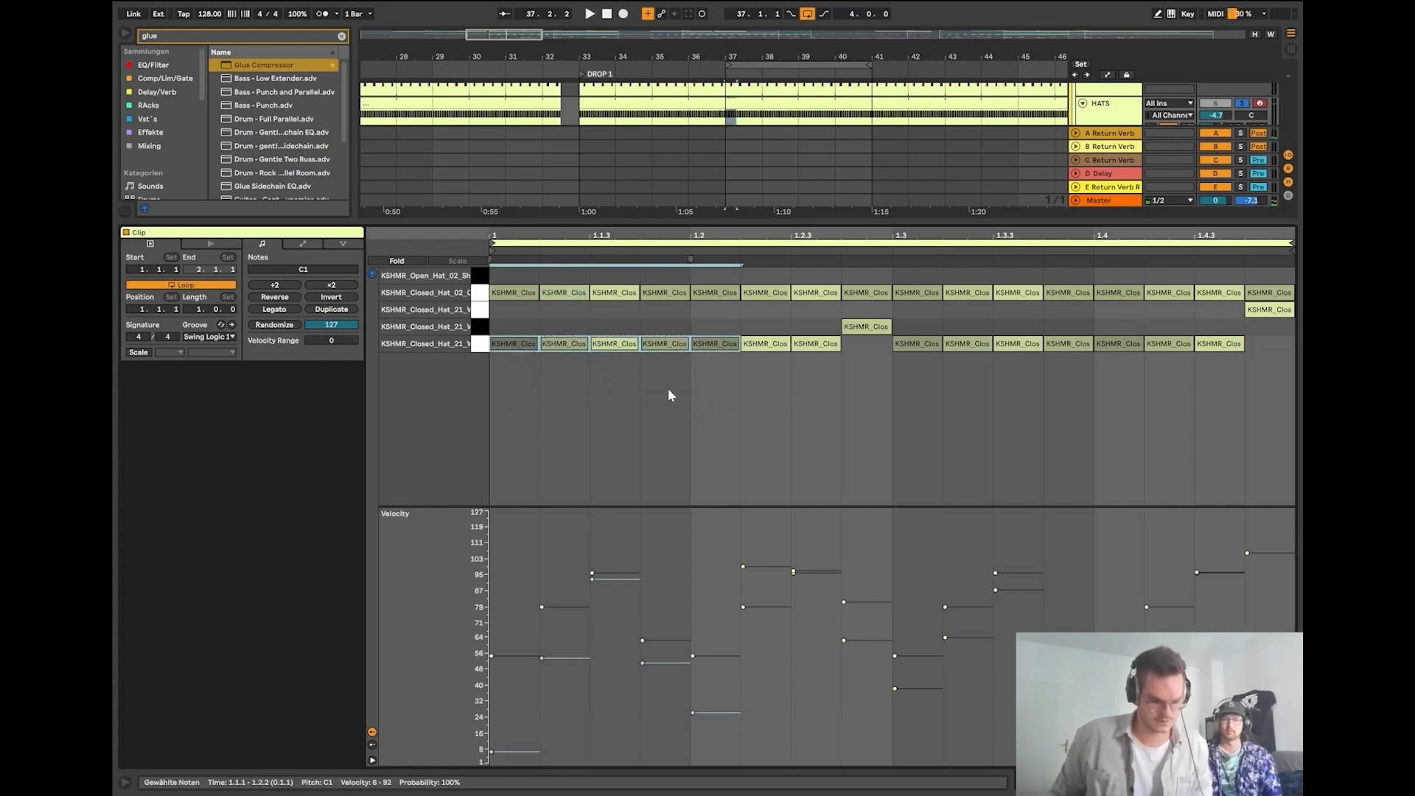
Replace all notes of the HATS clip at bar 37 with consecutive sixteenth notes in the lowest closed-hat row, all at velocity 100.
left_click_drag(1276, 383, 490, 267)
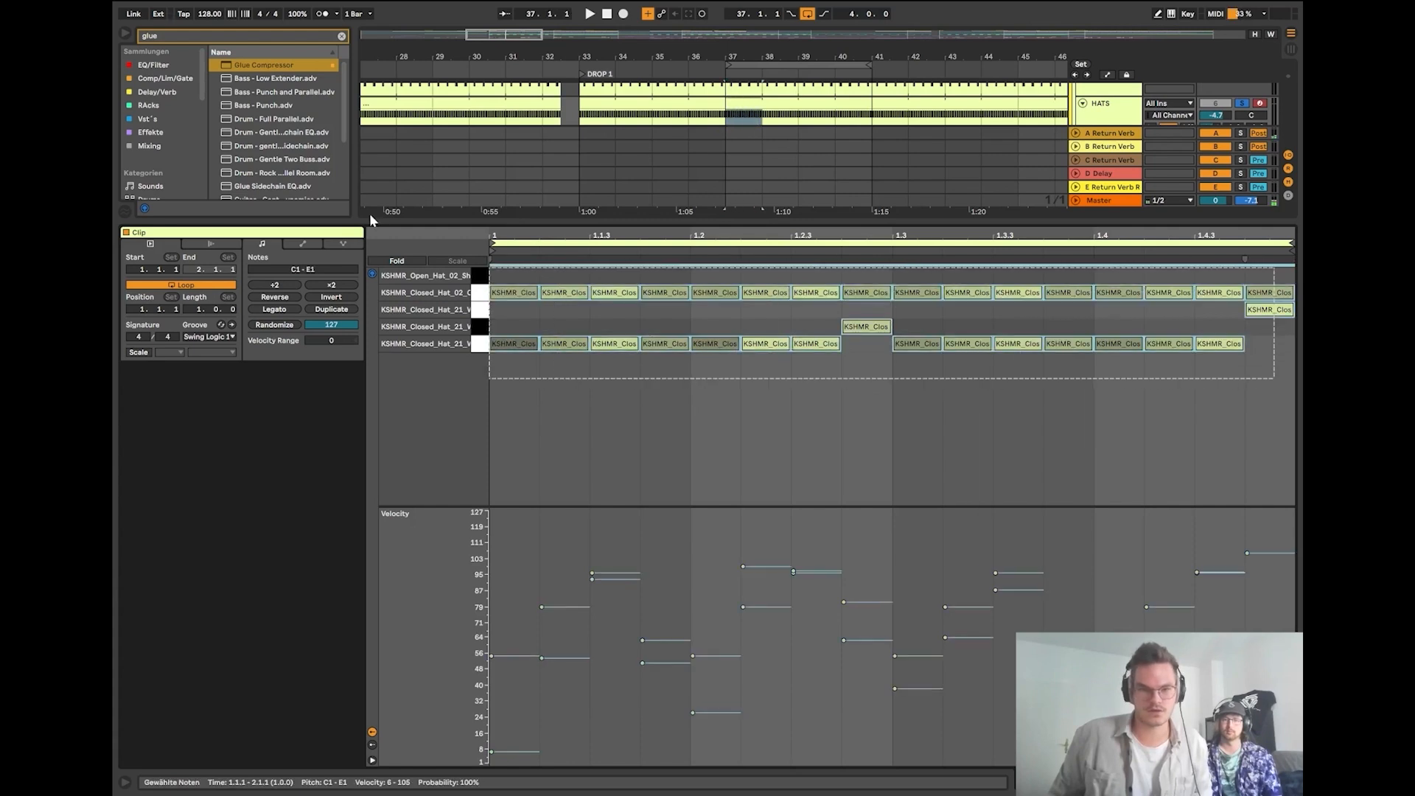
key("Delete")
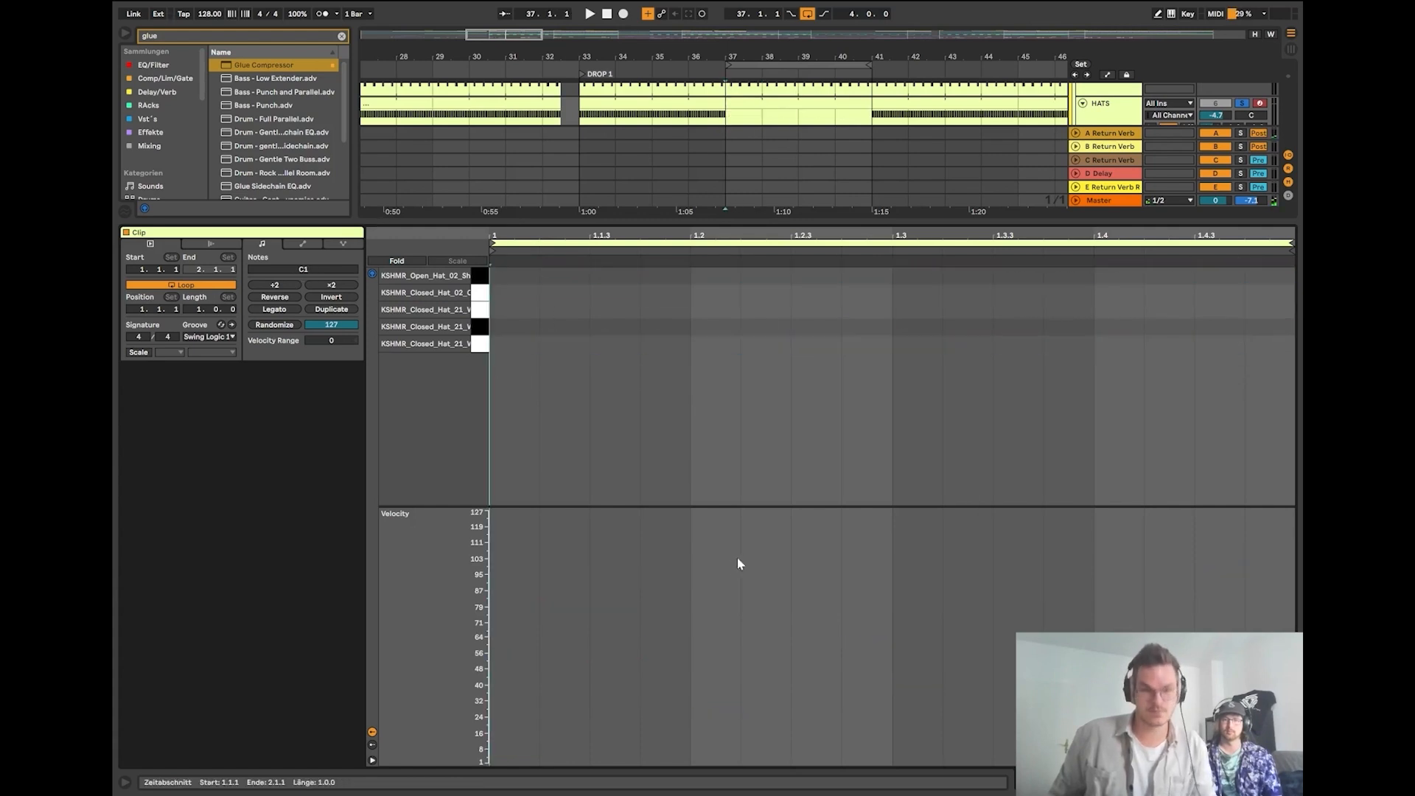
double_click(516, 343)
key("ctrl+d")
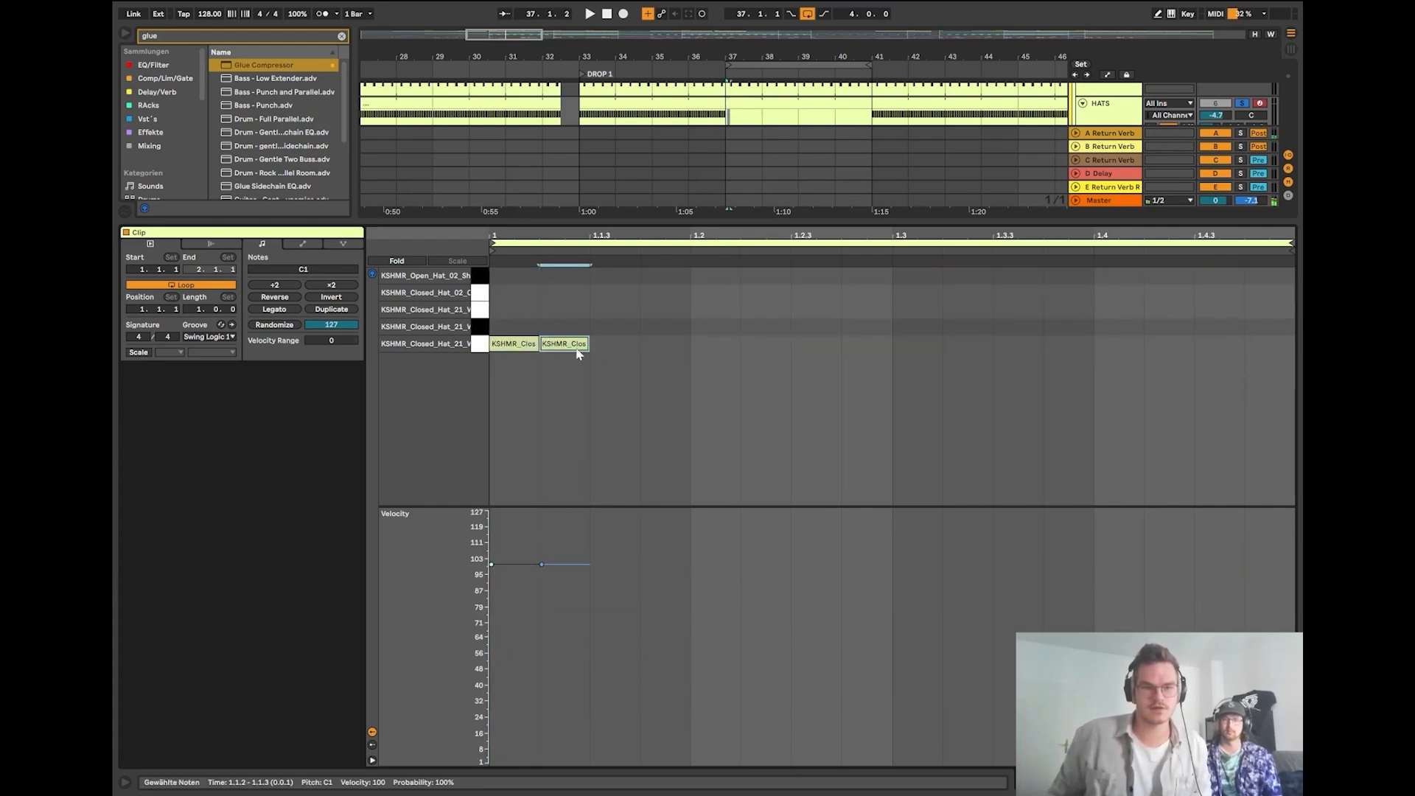
key("ctrl+d")
left_click_drag(496, 335, 658, 353)
key("ctrl+d")
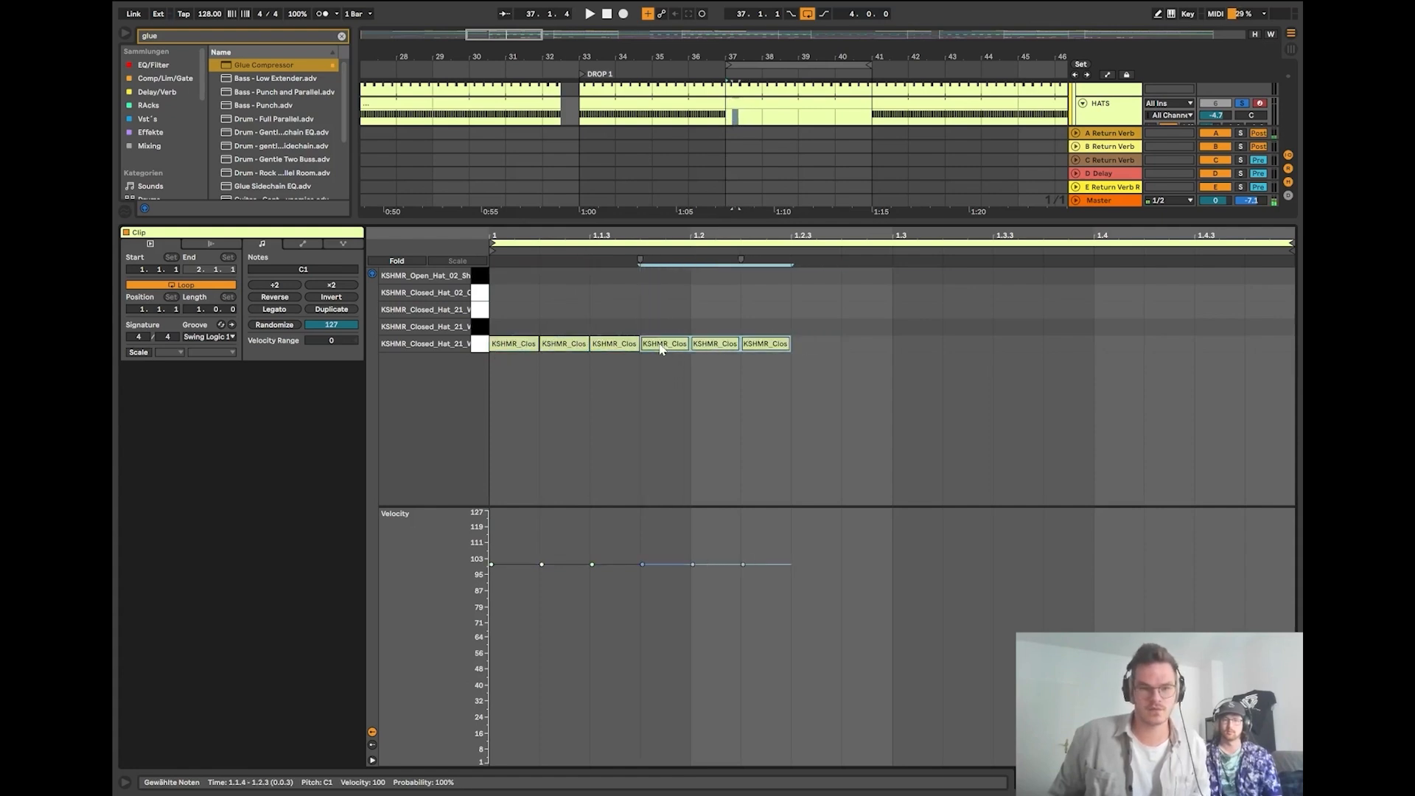
key("ctrl+d")
key("ctrl+d")
key("ctrl+d")
key("ctrl+d")
Play the uniform closed-hat pattern and shrink the note editor to show more of the arrangement.
key("space")
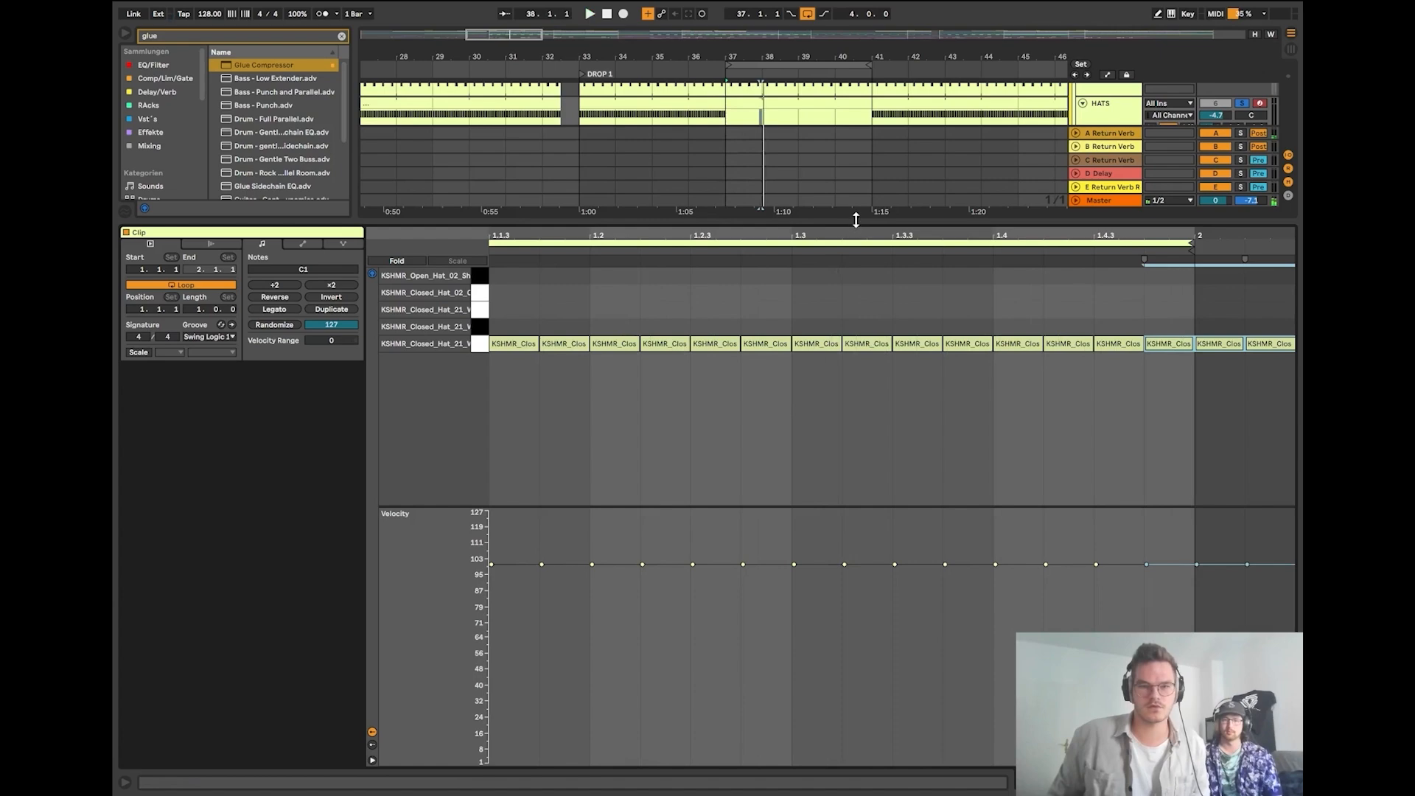
left_click_drag(854, 222, 853, 436)
scroll(784, 236, "up", 2)
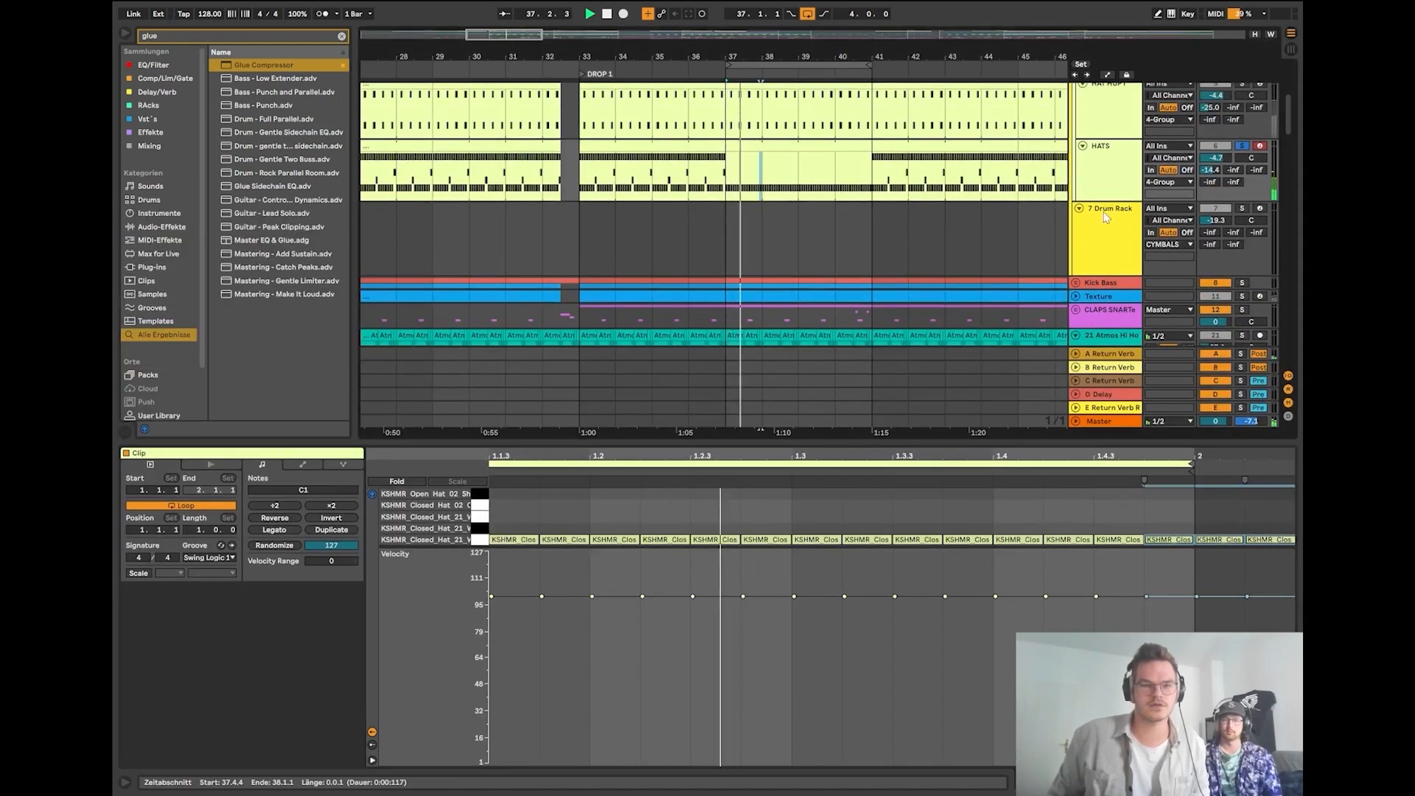
Overwrite the uniform HATS clip at bars 37 to 41 with a duplicate of the clip at bars 33 to 37 and review its velocities.
left_click(679, 147)
key("ctrl+d")
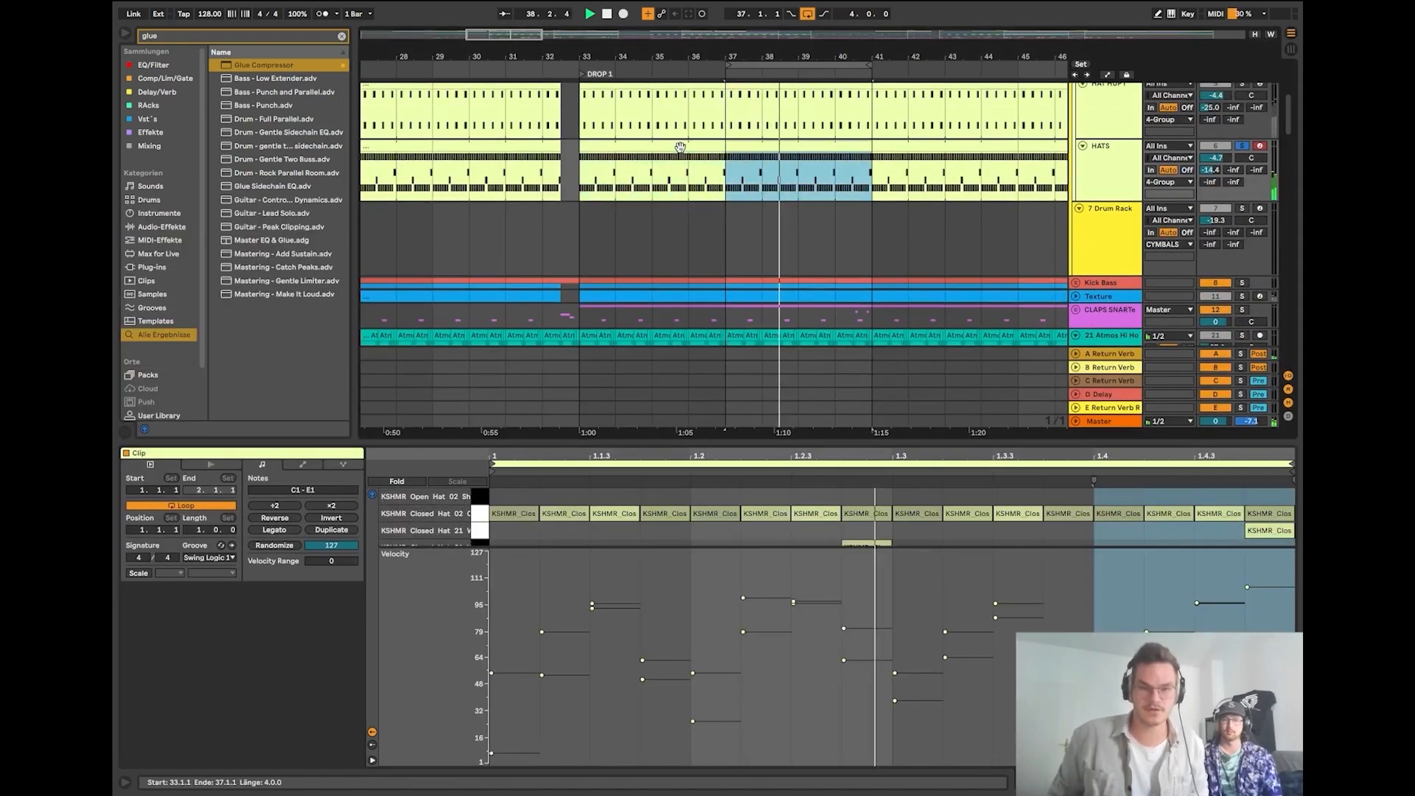
left_click_drag(944, 442, 958, 226)
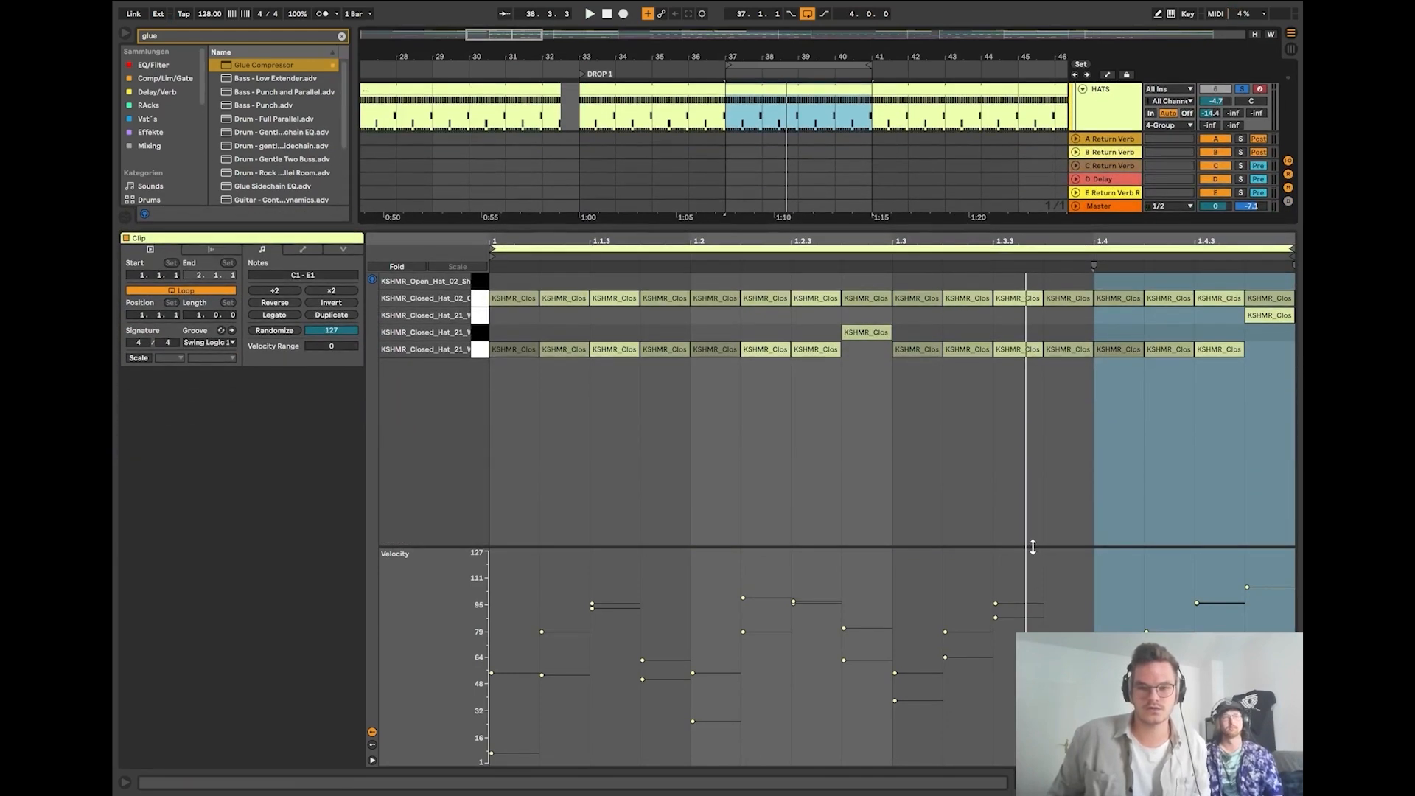
left_click_drag(1031, 547, 1032, 580)
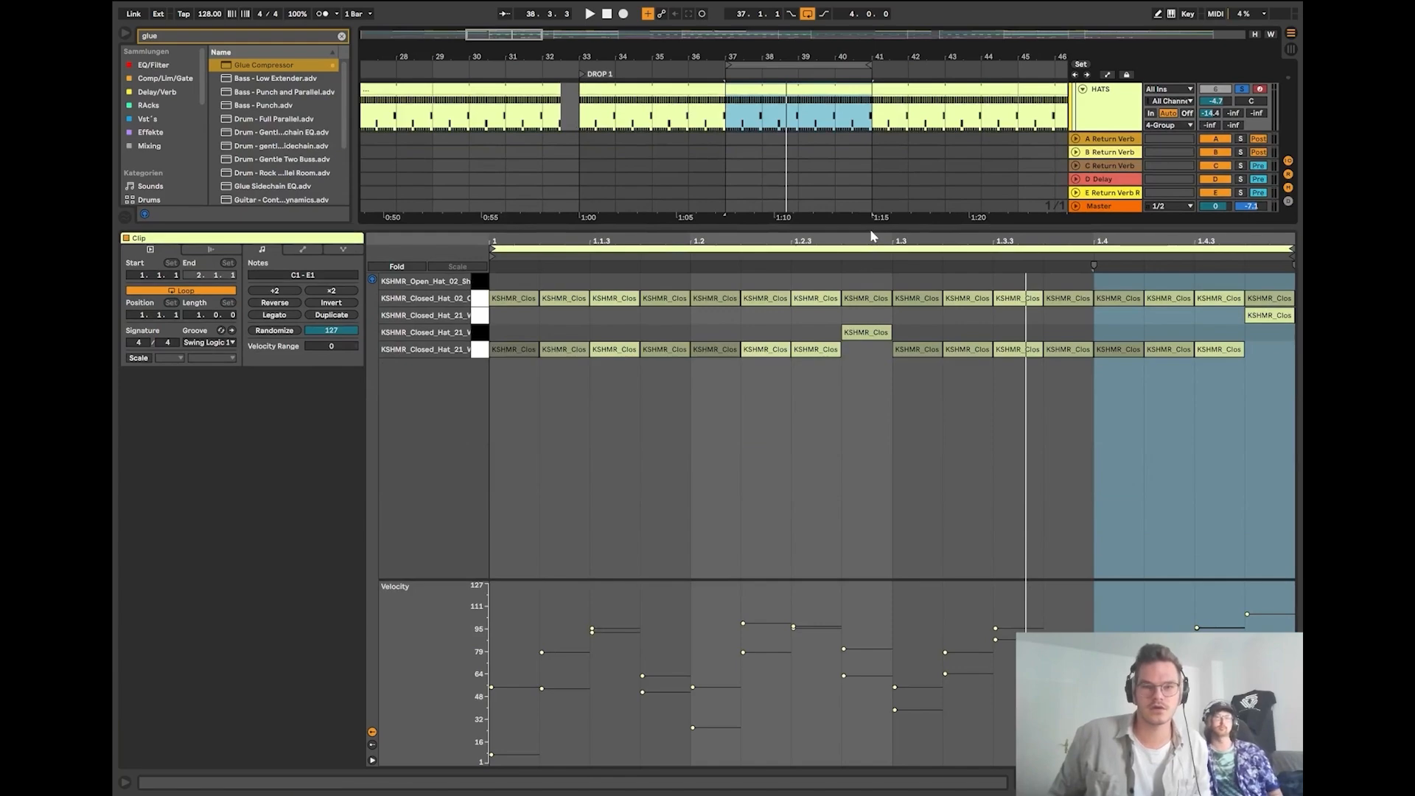
left_click_drag(872, 225, 810, 628)
scroll(596, 270, "down", 3)
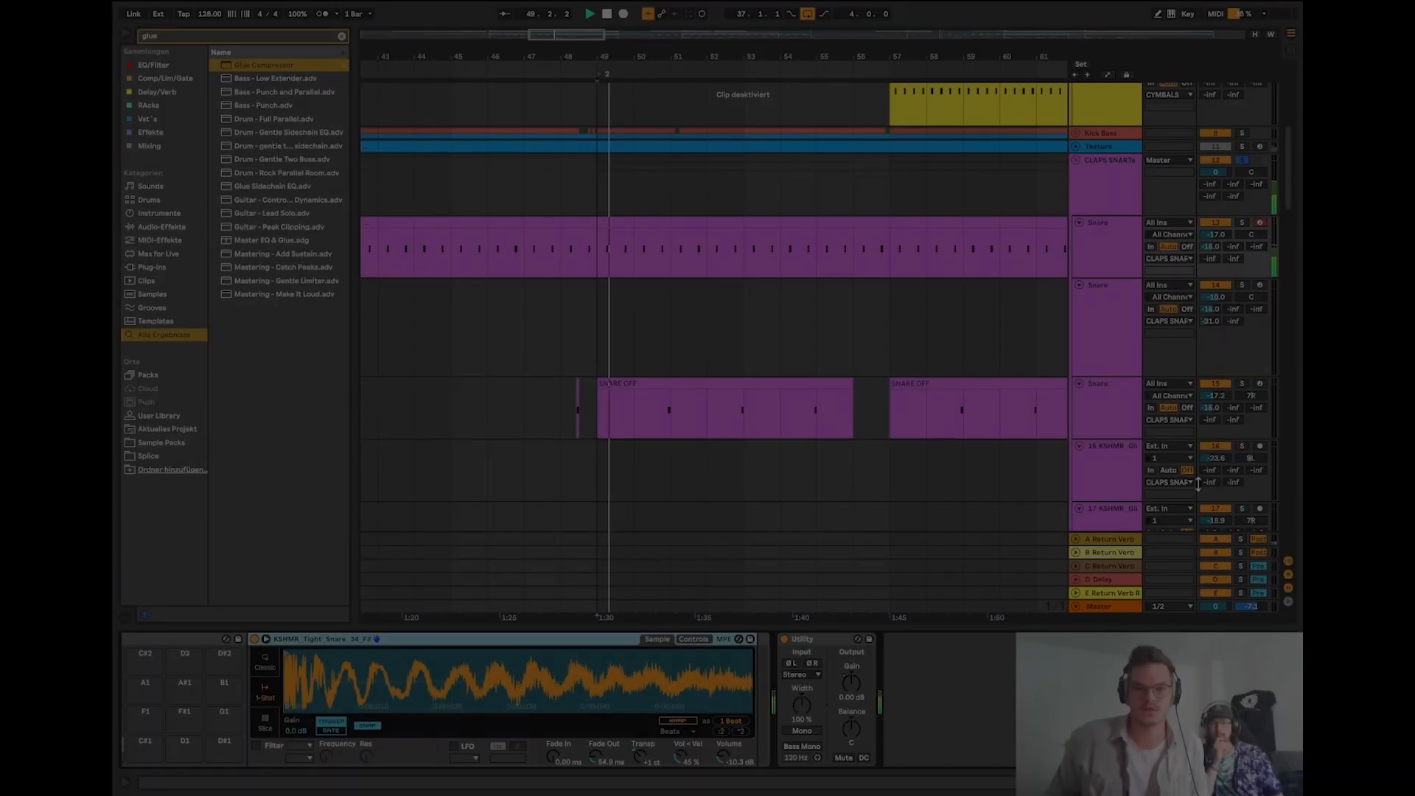
Deactivate and solo Snare track 13 in the CLAPS SNARE group, and play it from 49.2.
key("space")
scroll(614, 236, "up", 2)
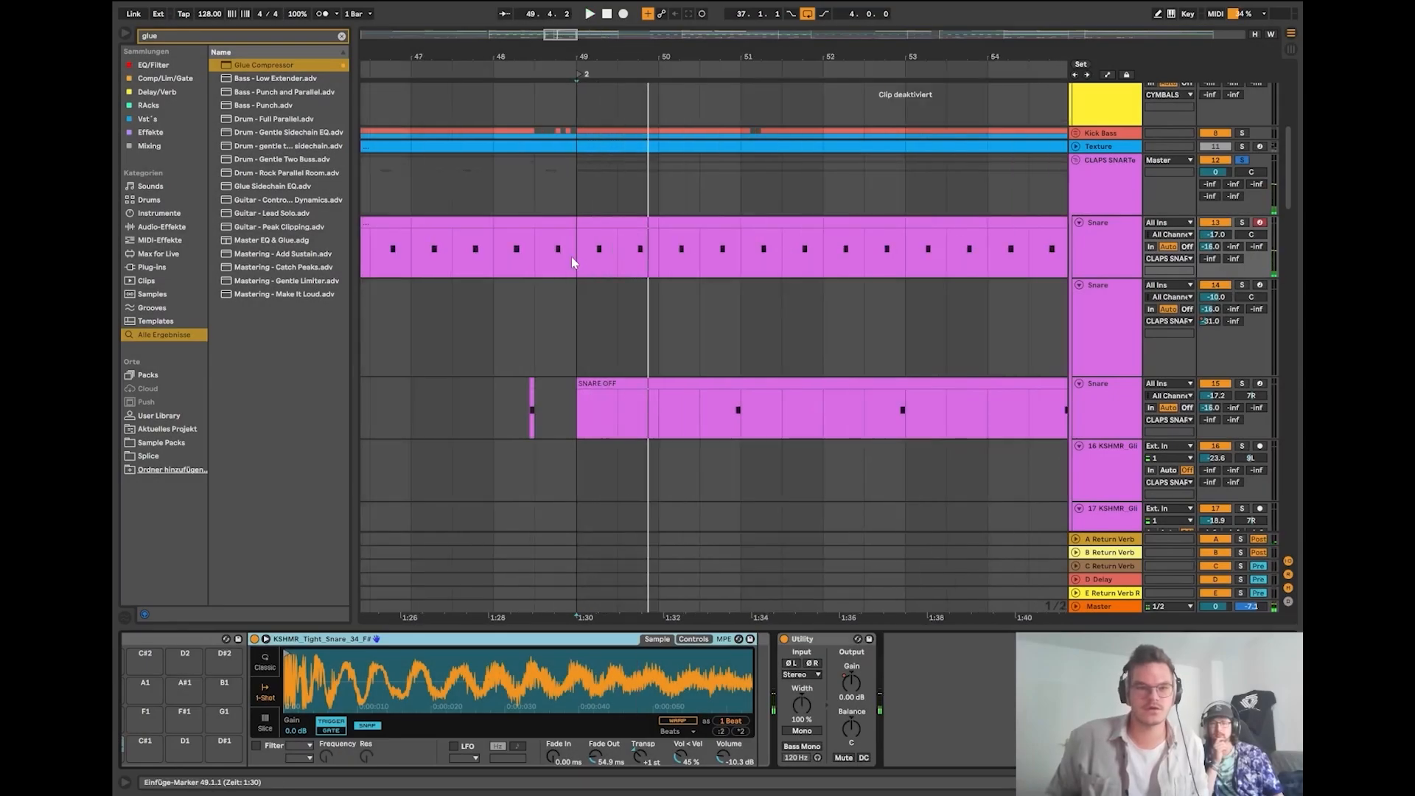
scroll(574, 254, "up", 4)
left_click(674, 242)
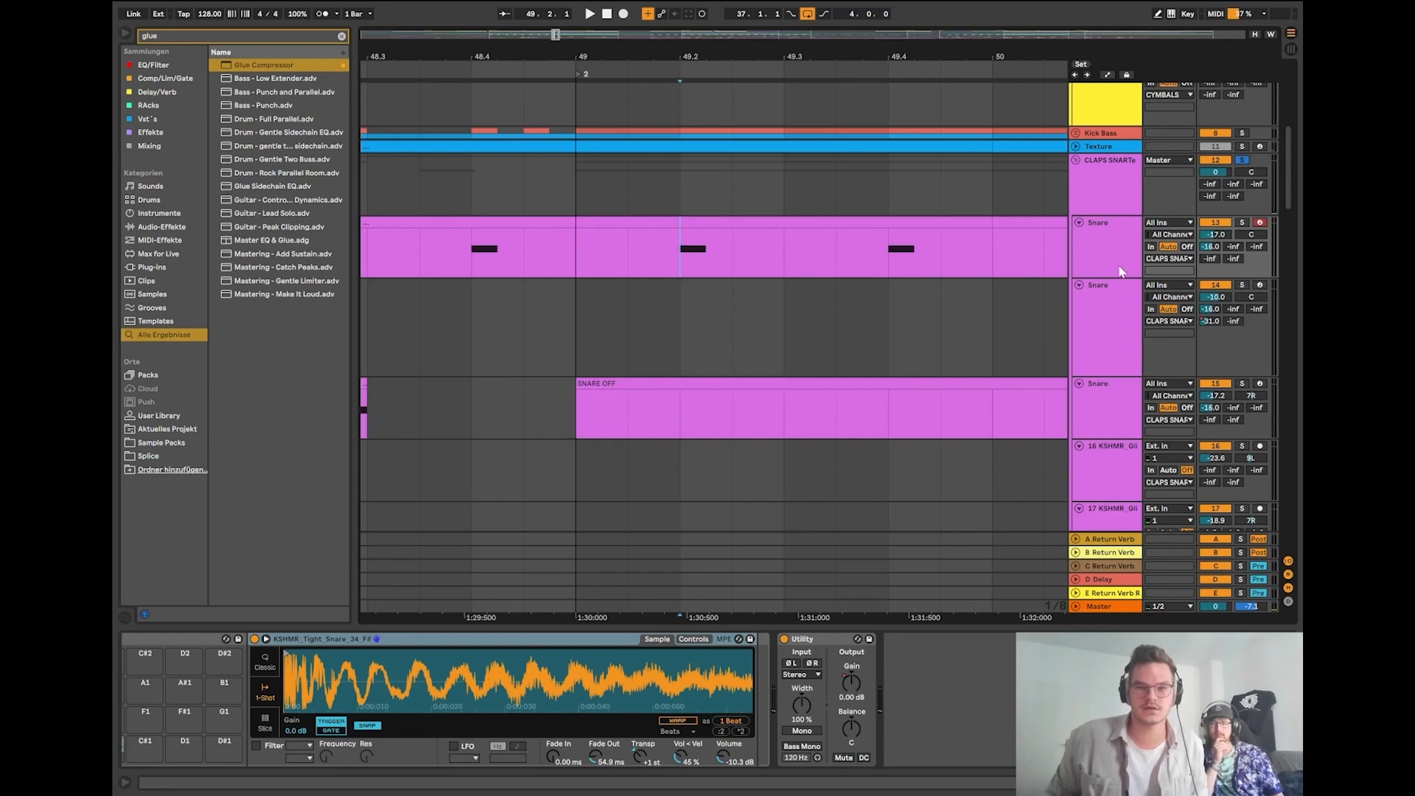
left_click(1215, 222)
left_click(1241, 222)
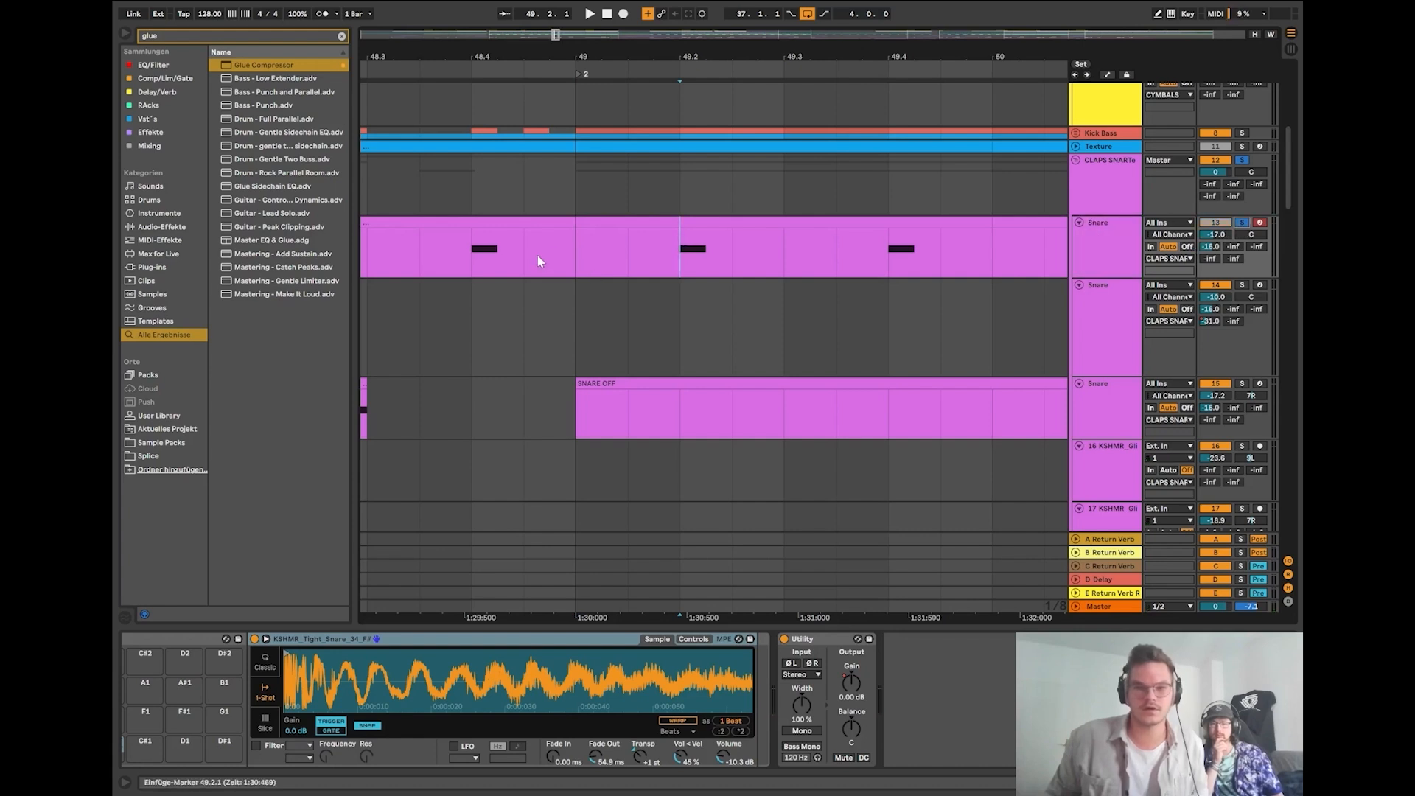
key("space")
scroll(630, 295, "down", 3)
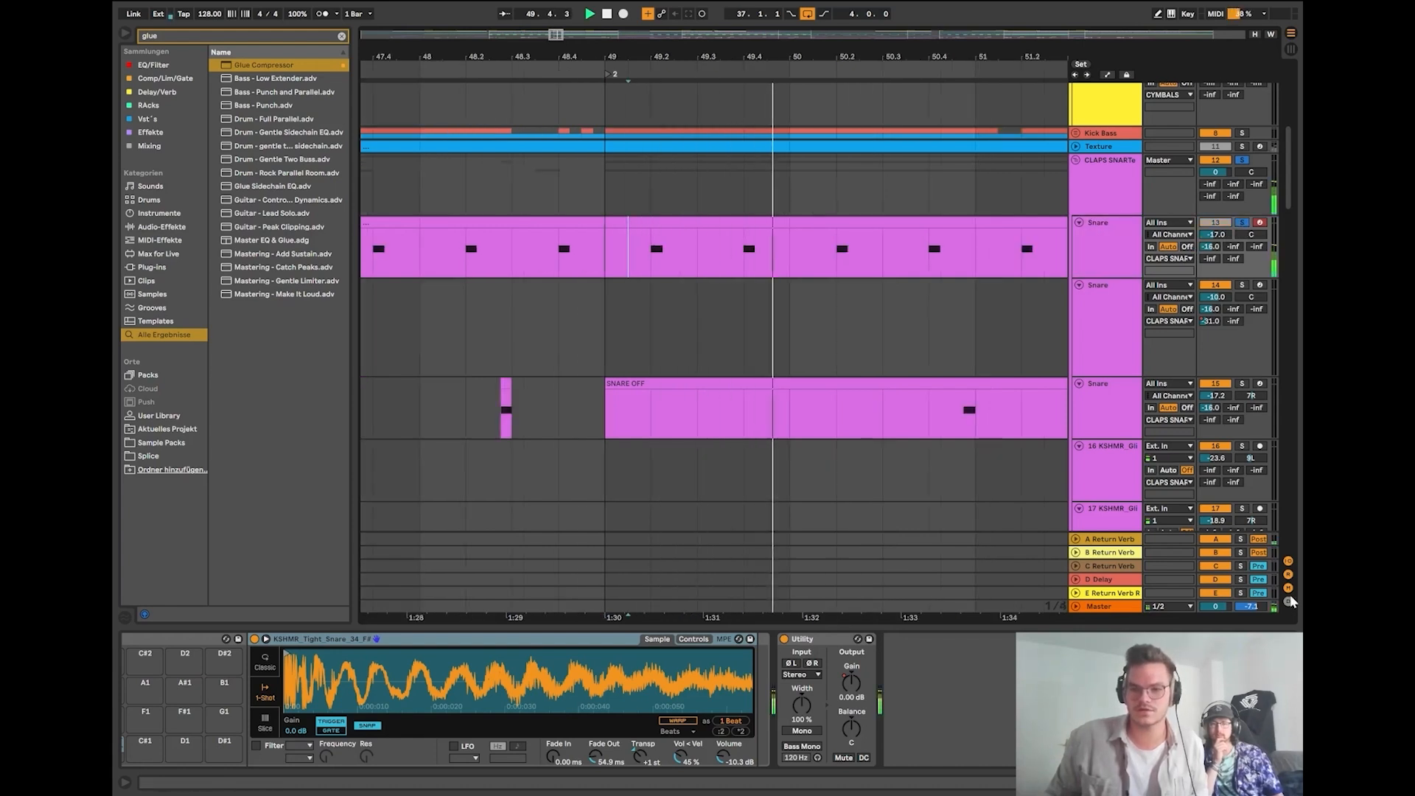
Set the track delay of Snare track 13 to 6.00 ms and hide the track delay settings.
scroll(568, 295, "down", 4)
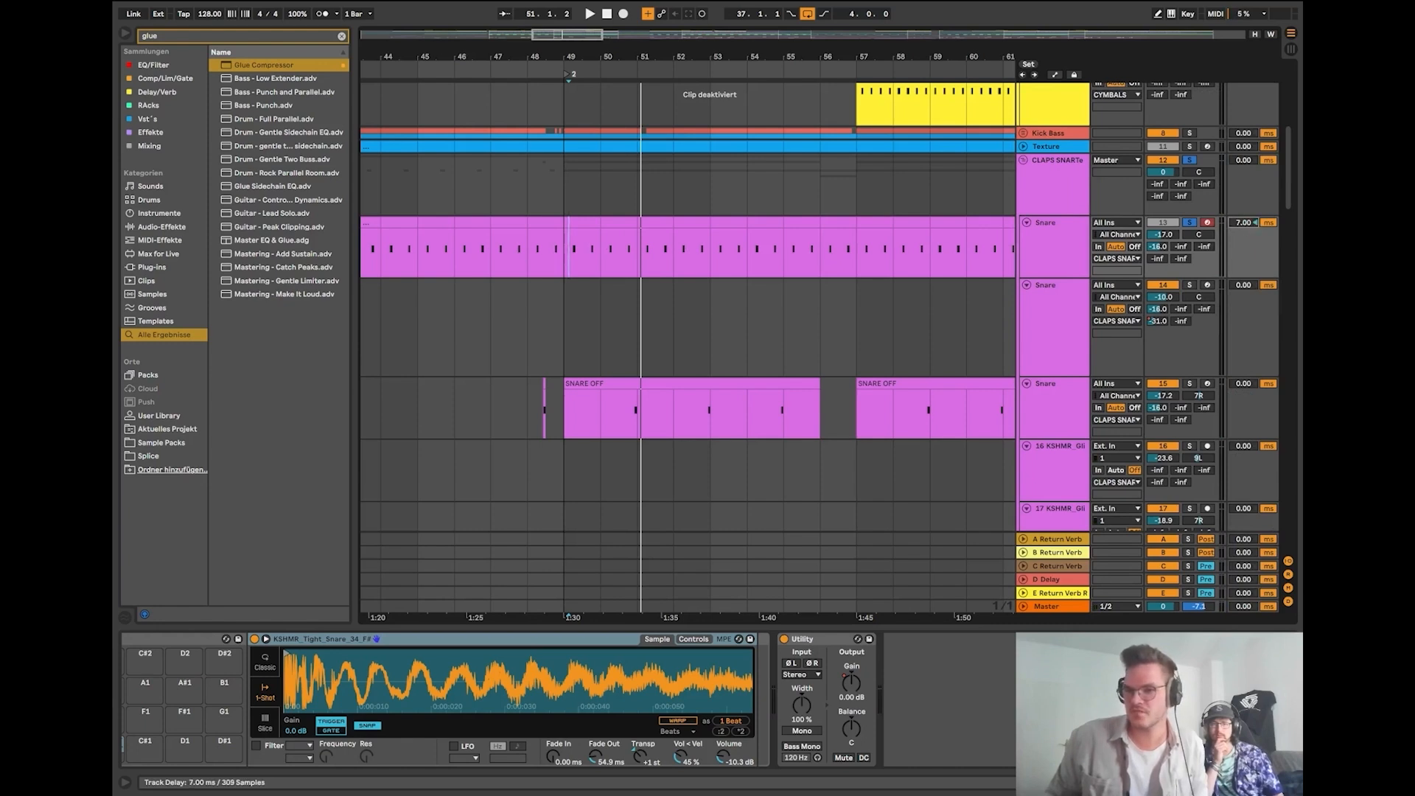
left_click_drag(1243, 222, 1244, 228)
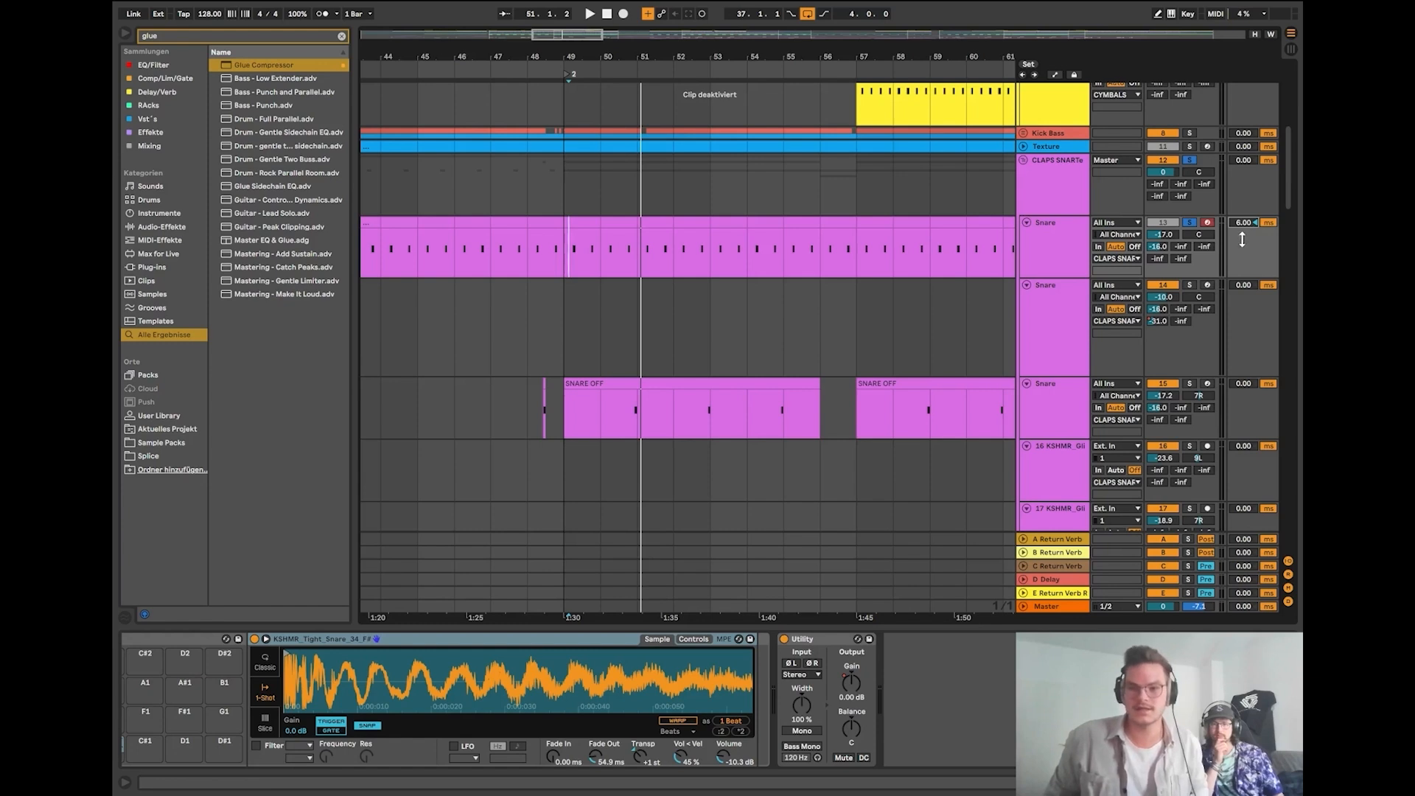
left_click(1288, 600)
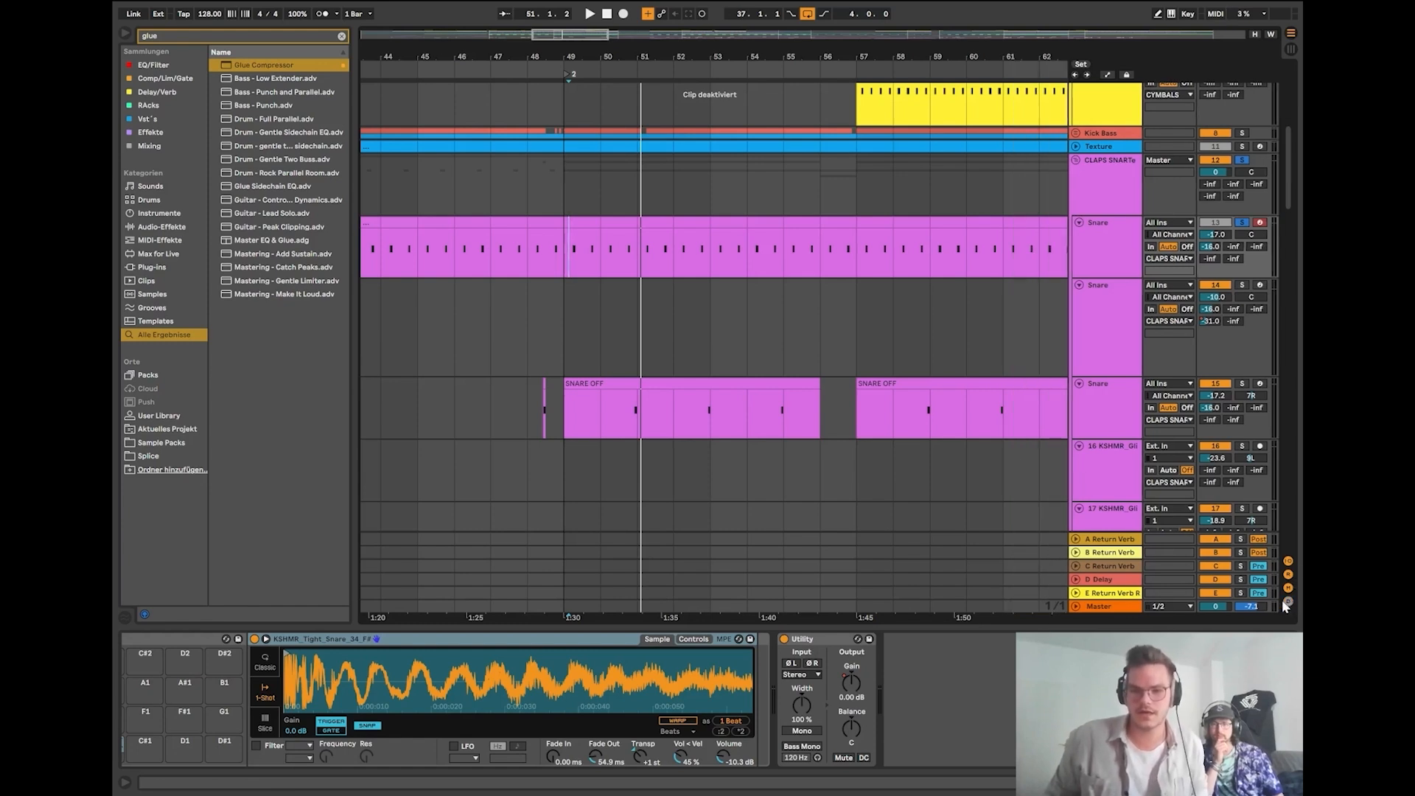
Play the soloed snare from bar 49, and deactivate and additionally solo Snare track 15 holding the SNARE OFF clips.
scroll(597, 267, "up", 2)
left_click(568, 310)
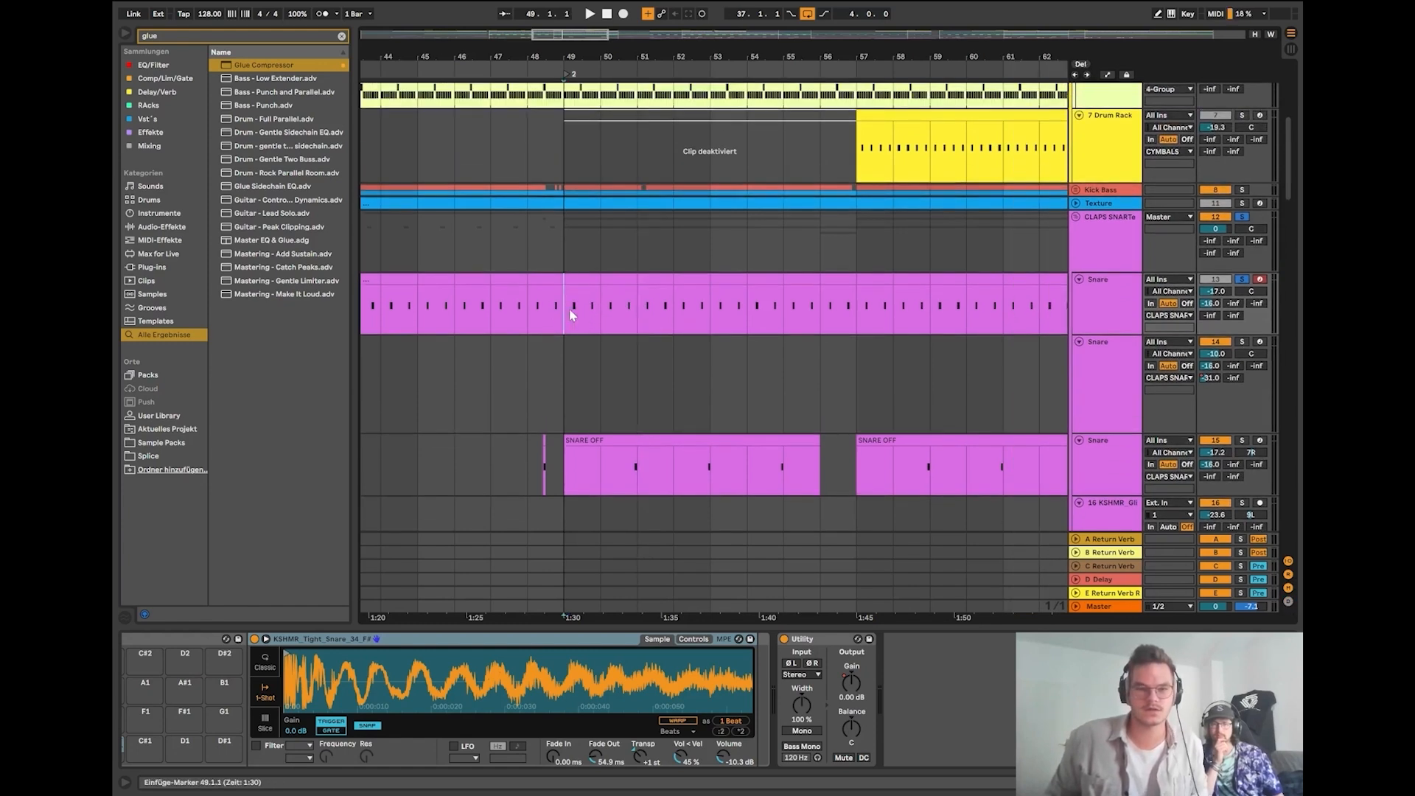
key("space")
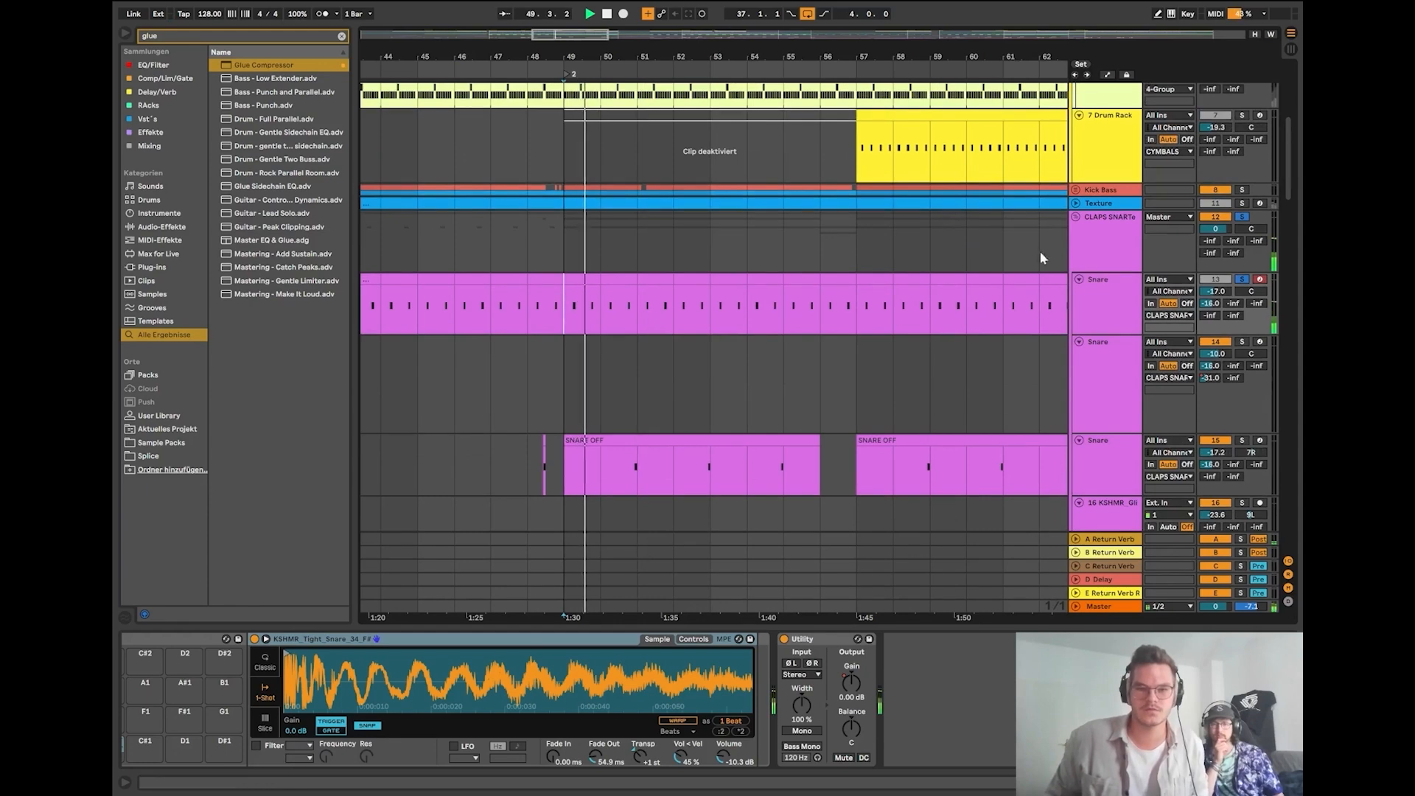
scroll(590, 409, "up", 3)
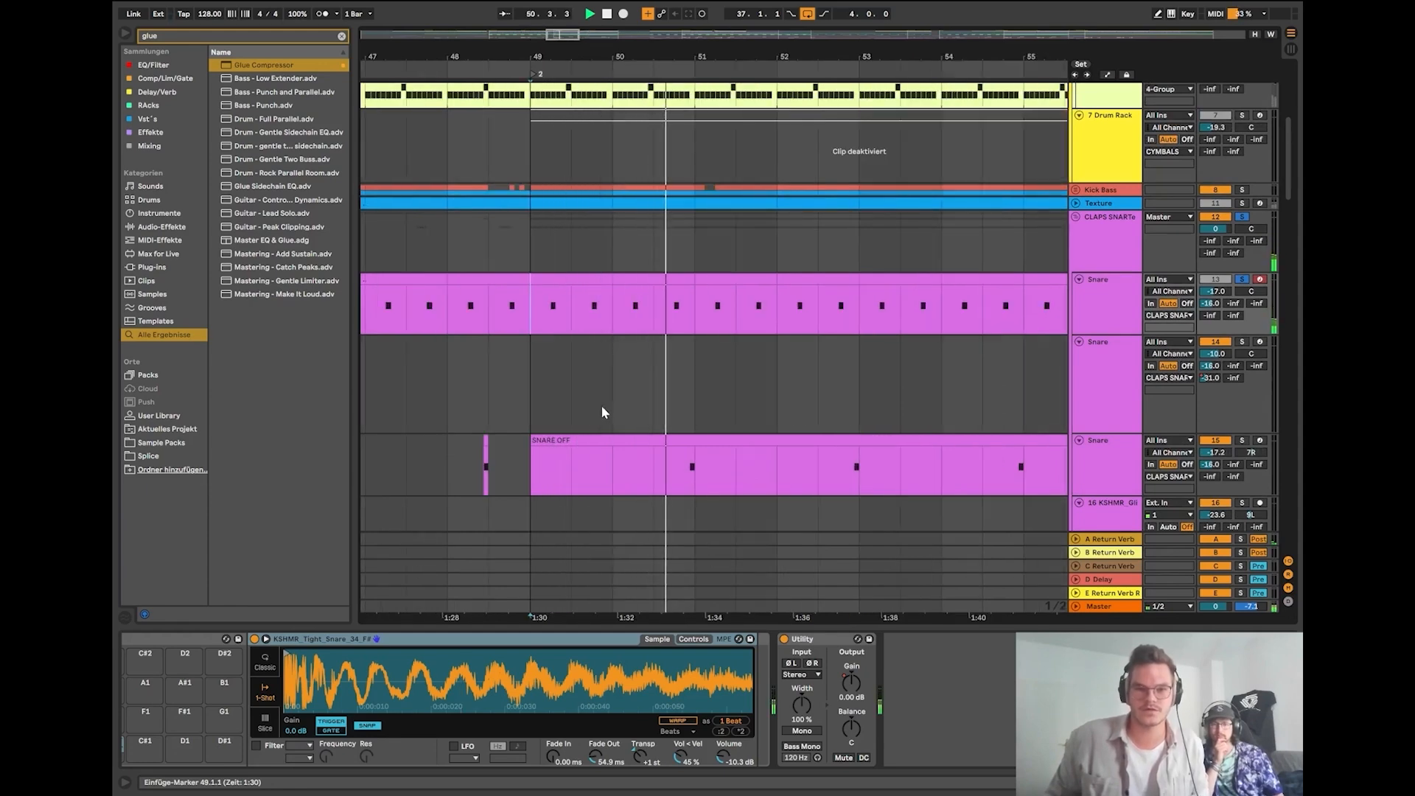
left_click(1241, 441, "ctrl")
left_click(1218, 440)
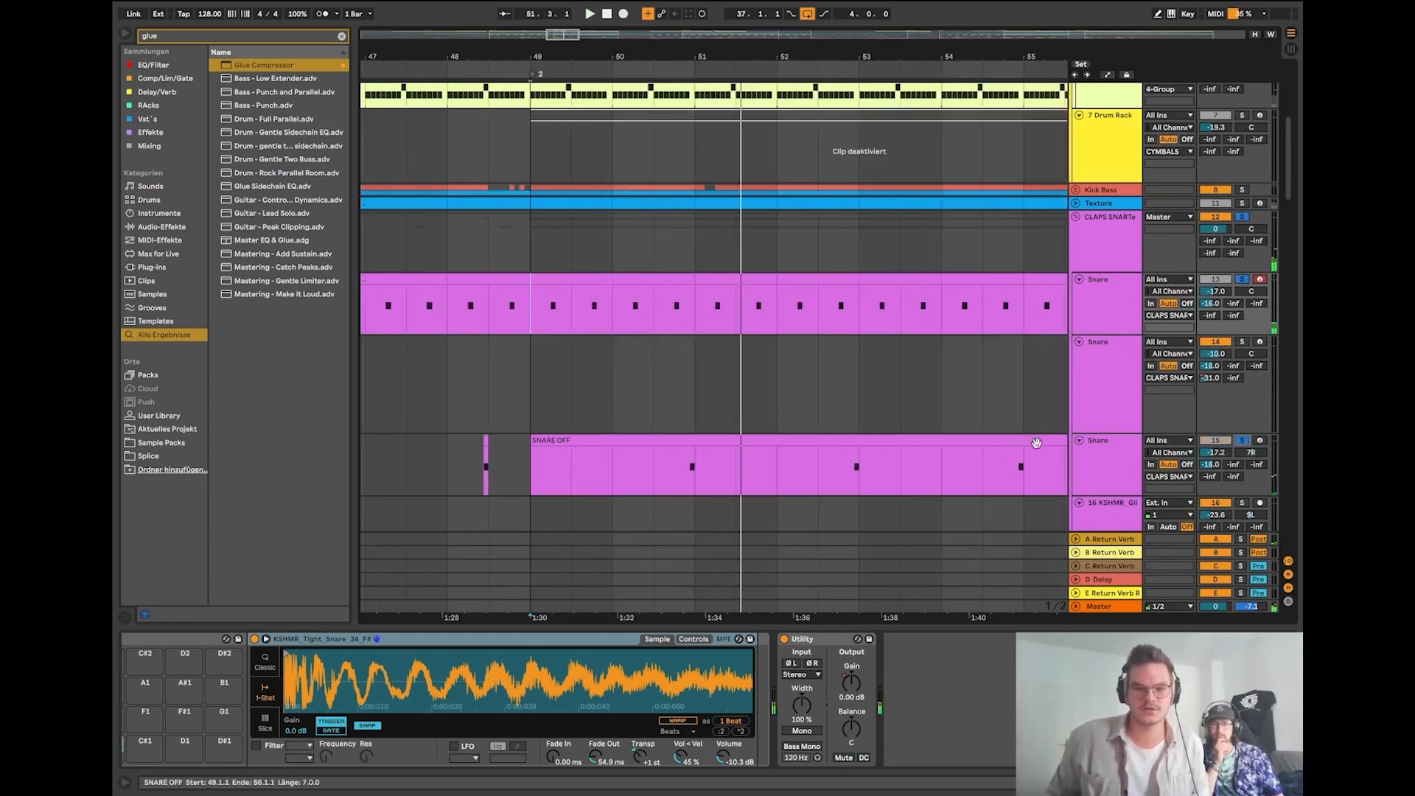
Compare the sampler and device chains of Snare tracks 15 and 13.
left_click(1105, 461)
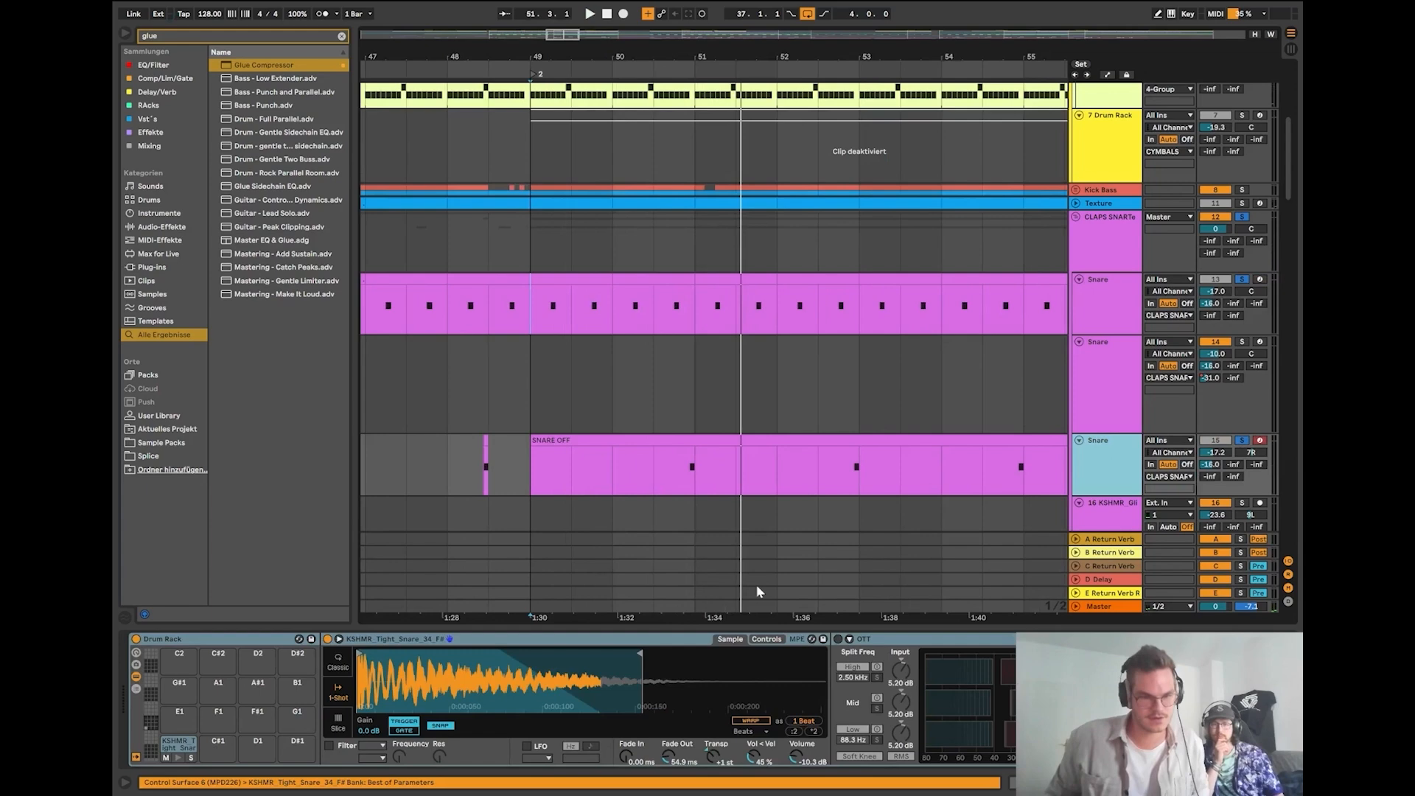
left_click(1110, 294)
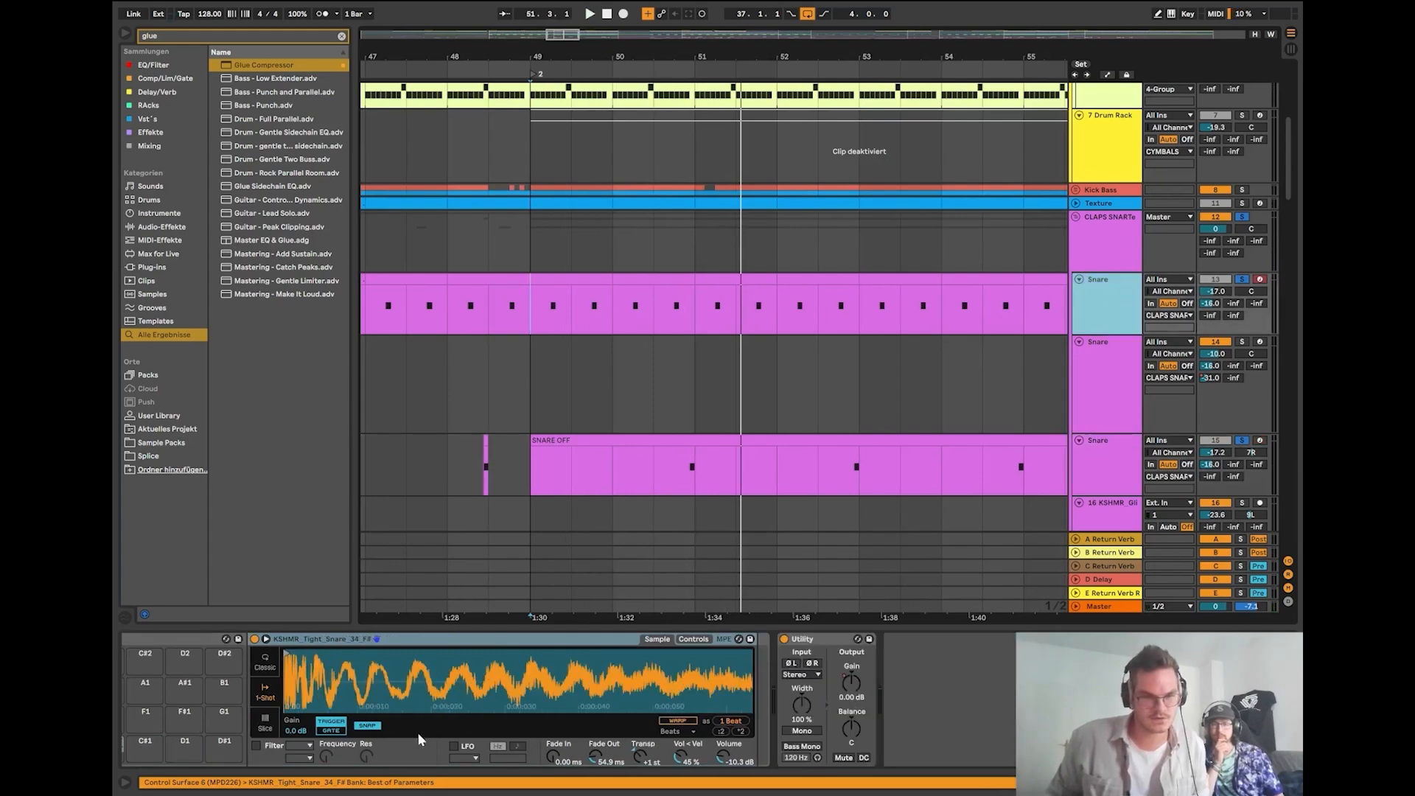
left_click(1106, 479)
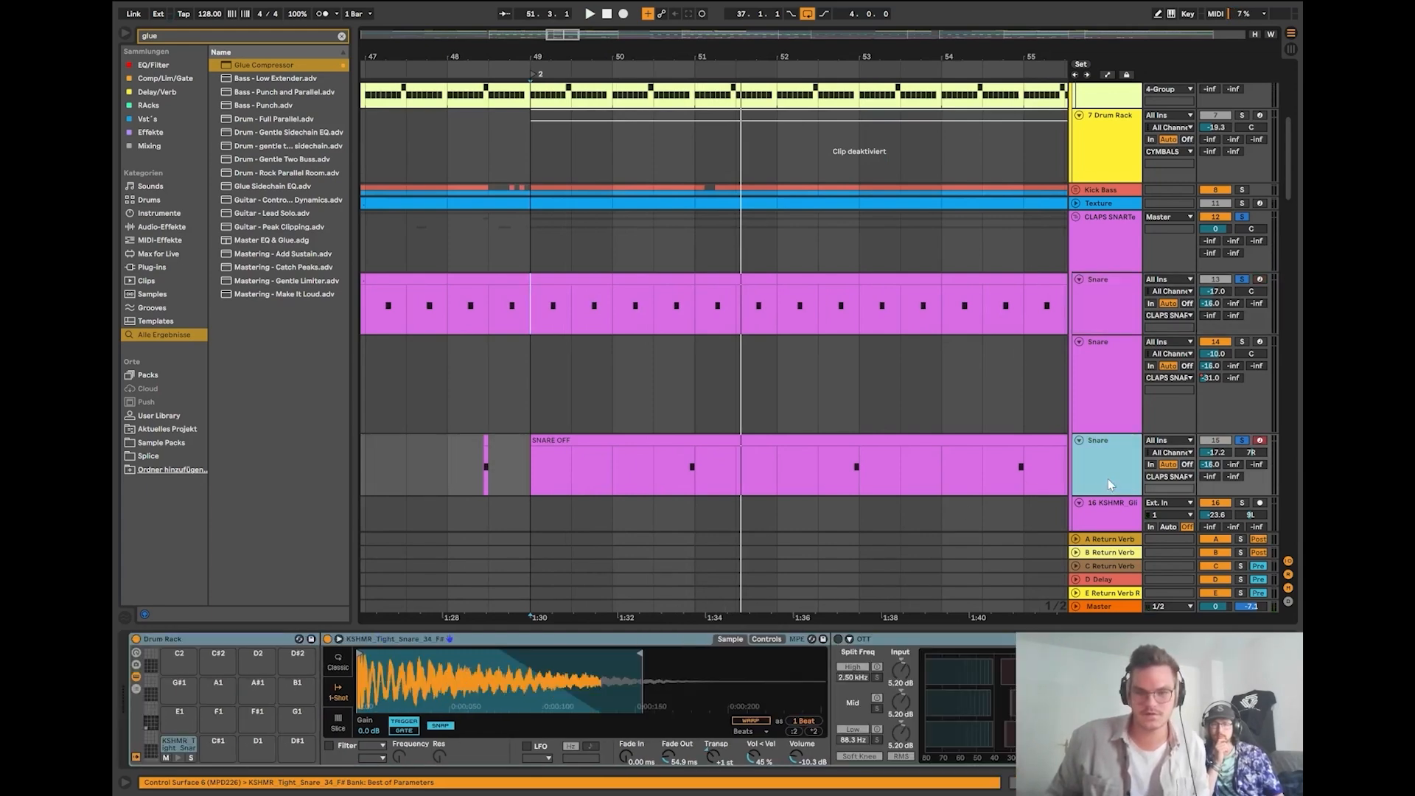
Play the two soloed snare tracks together from 49.3 and view the remaining tracks of the snare group.
left_click(616, 414)
key("space")
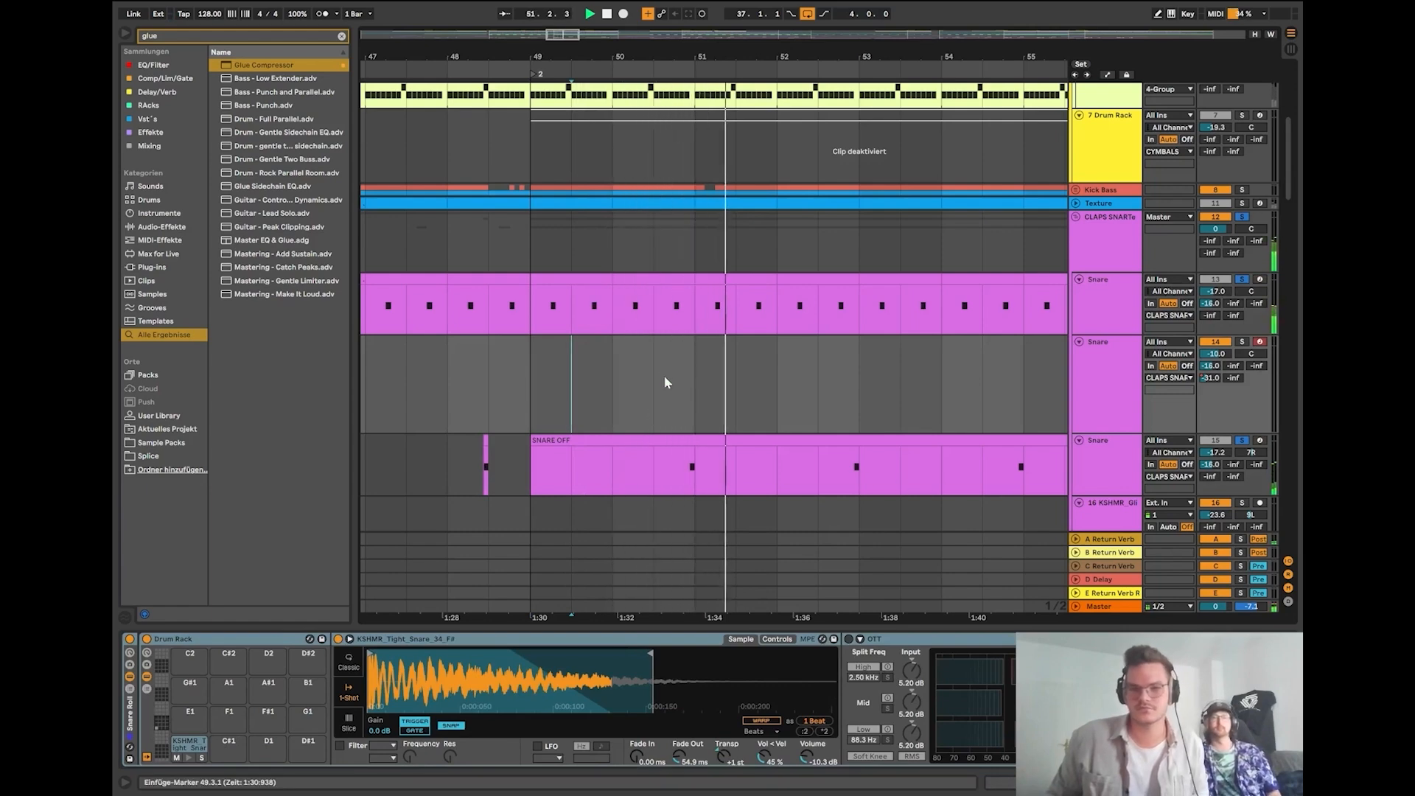
scroll(640, 373, "down", 5)
scroll(640, 373, "up", 2)
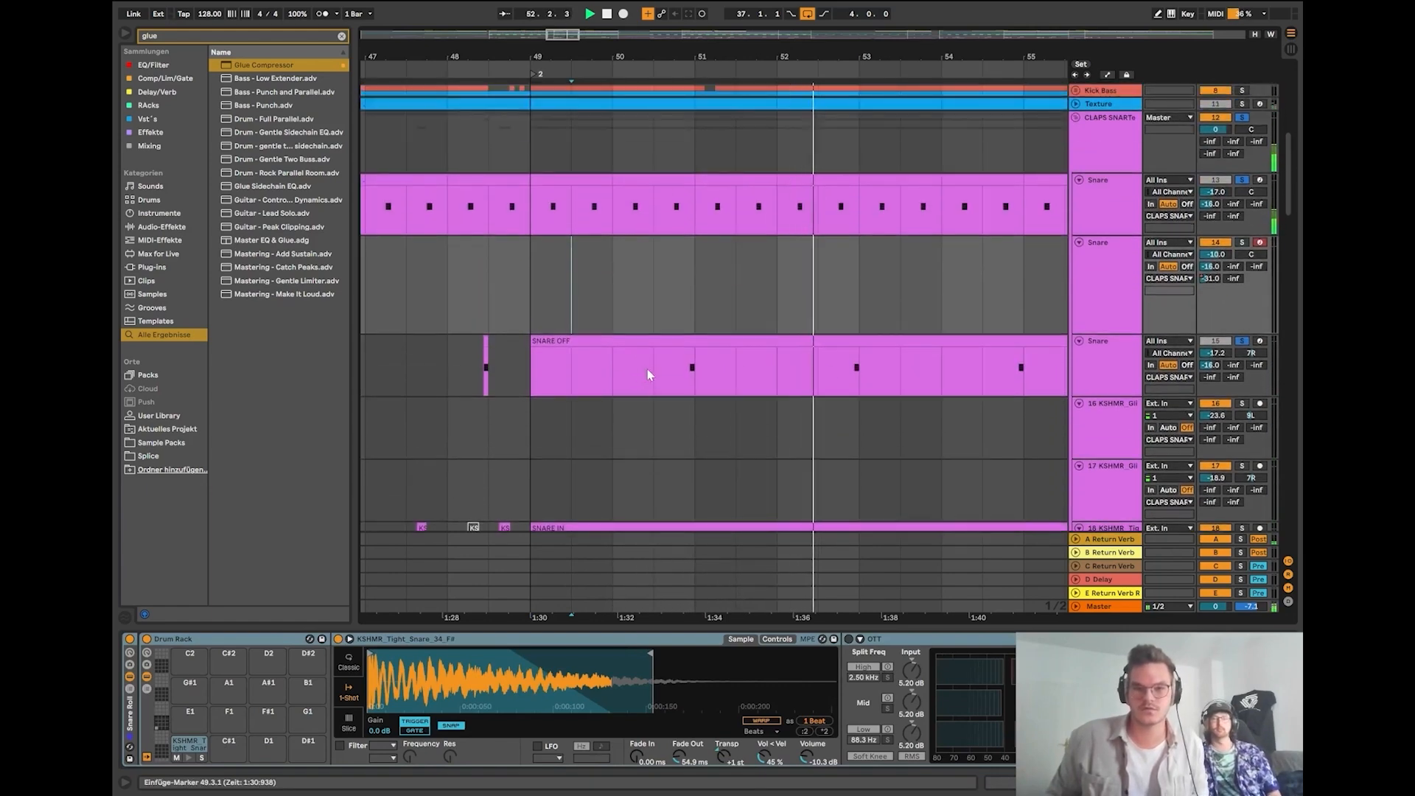
Additionally solo track 18 holding the SNARE IN clips and play the soloed snares from 49.3.3.
scroll(802, 333, "down", 3)
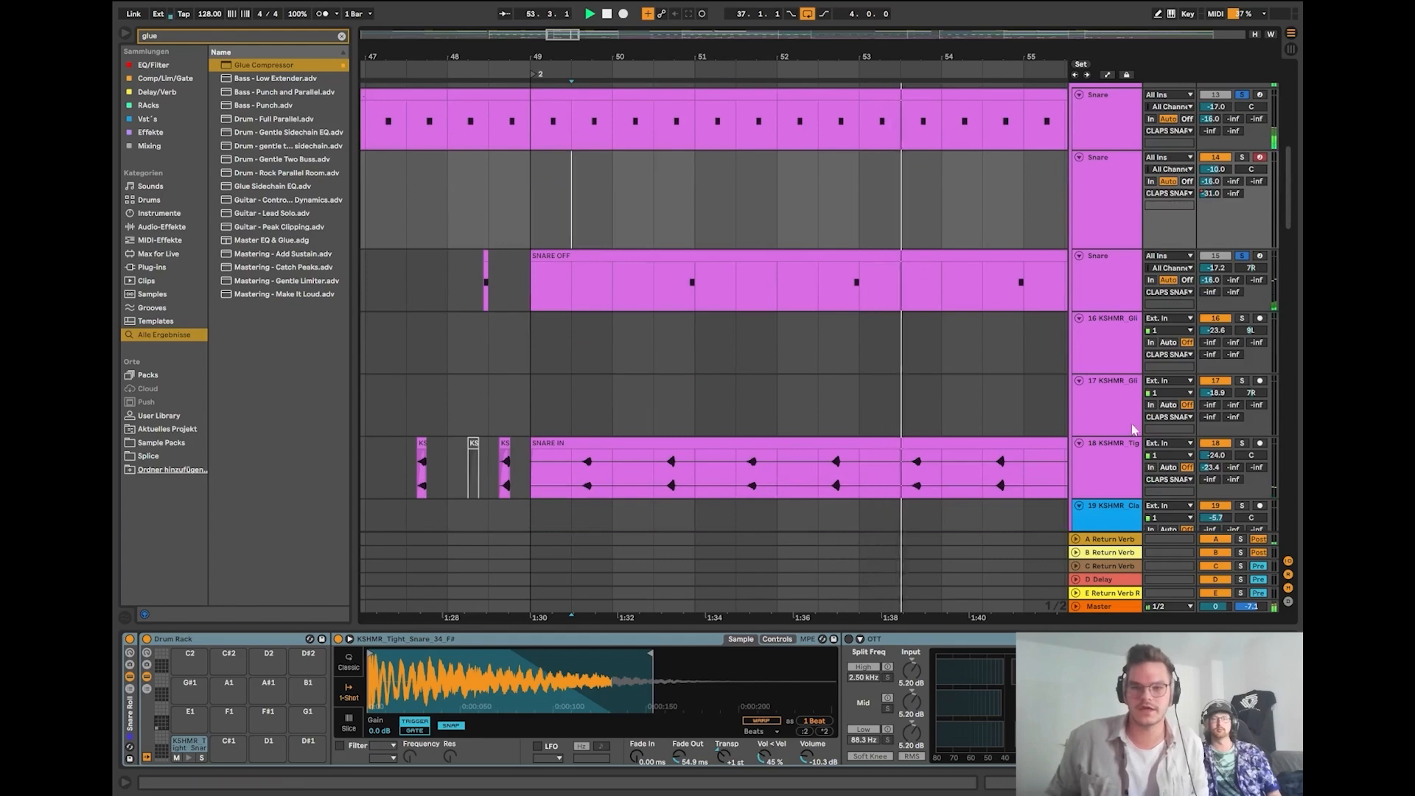
left_click(1234, 448)
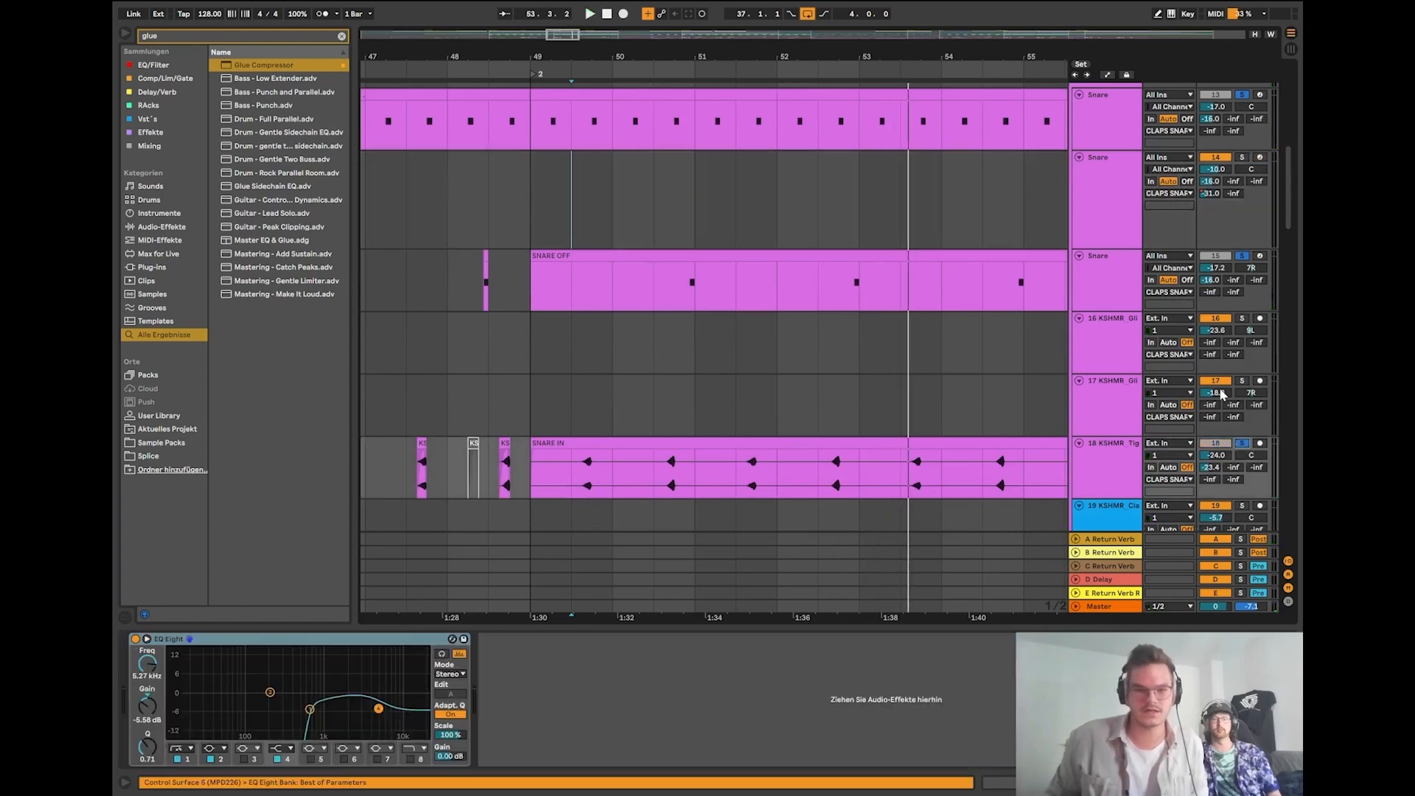
left_click_drag(1287, 227, 1284, 238)
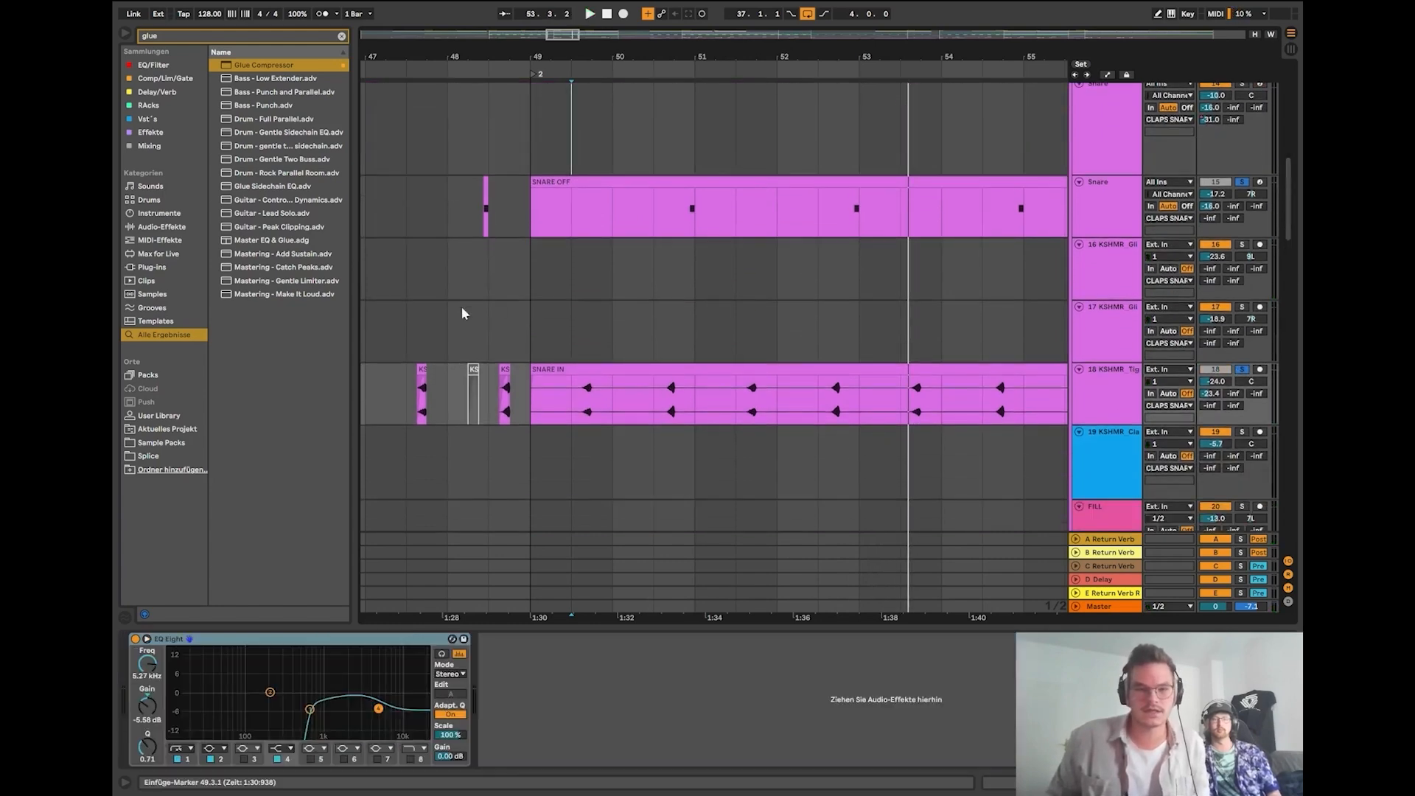
scroll(599, 360, "up", 5)
left_click(502, 344)
key("space")
scroll(524, 346, "down", 5)
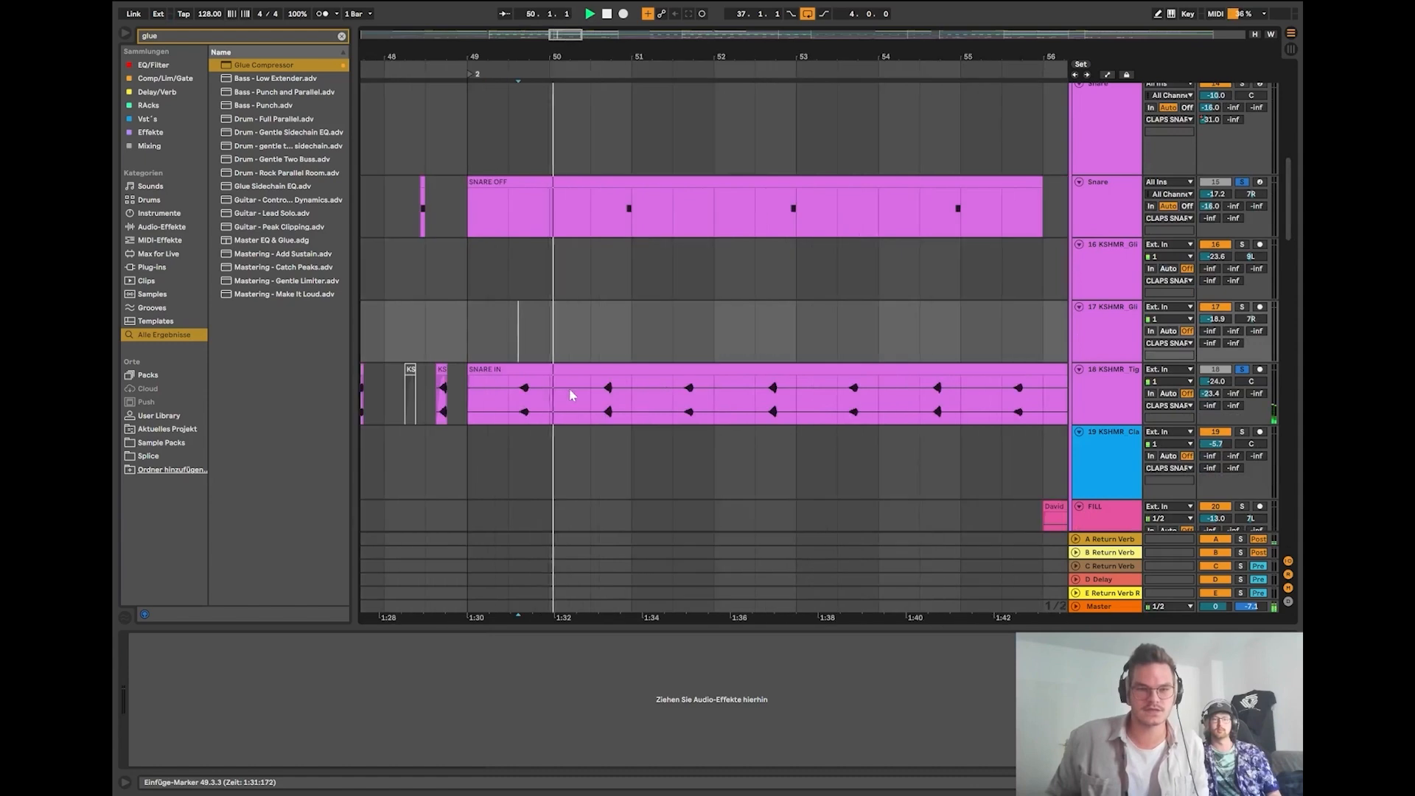
Select the section around the first hit of the SNARE IN clip, ending at bar 50, and play from it.
scroll(539, 391, "up", 5)
key("space")
left_click_drag(633, 404, 392, 369)
scroll(512, 362, "down", 5)
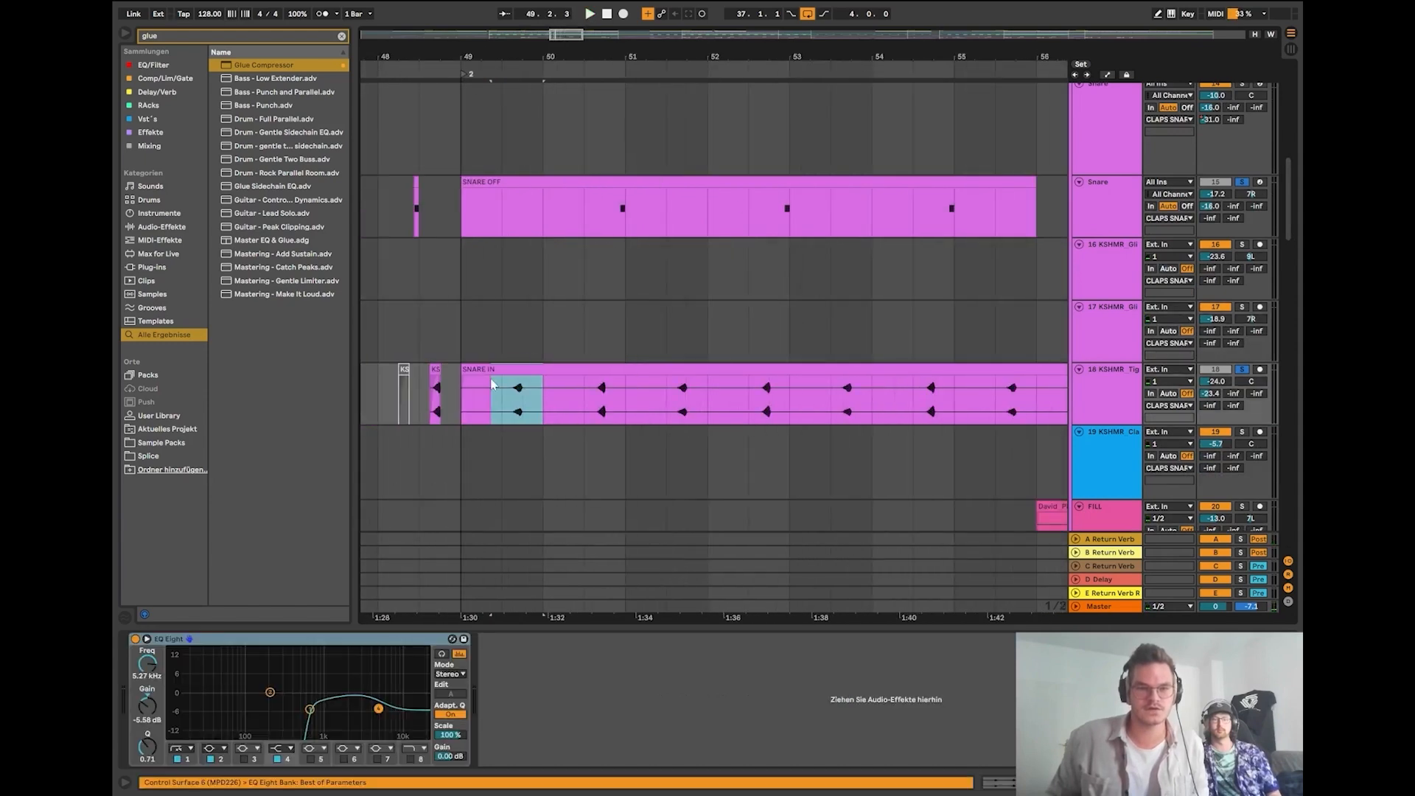
key("space")
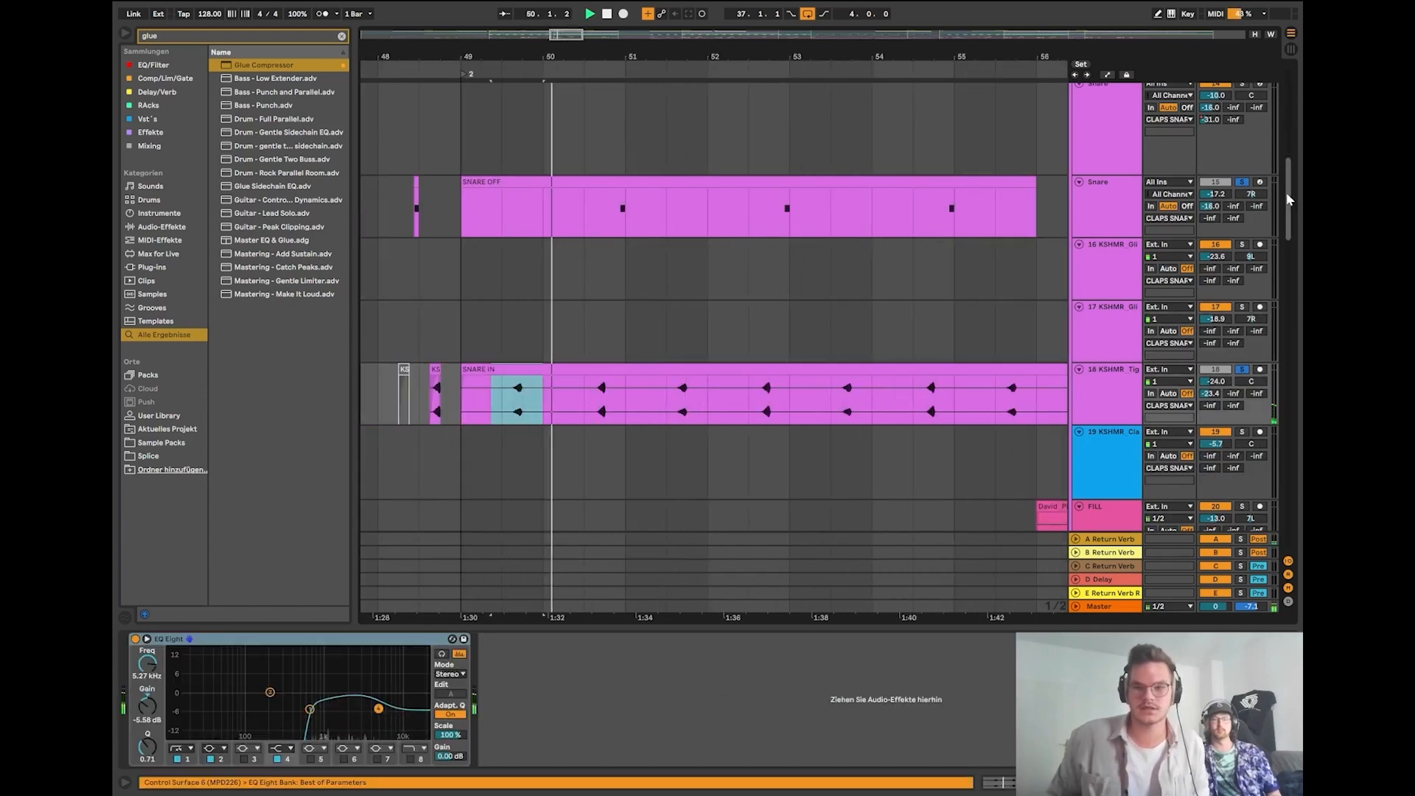
View the tracks below the layered snares and their clips up to break 1 during playback.
left_click_drag(1286, 192, 1283, 227)
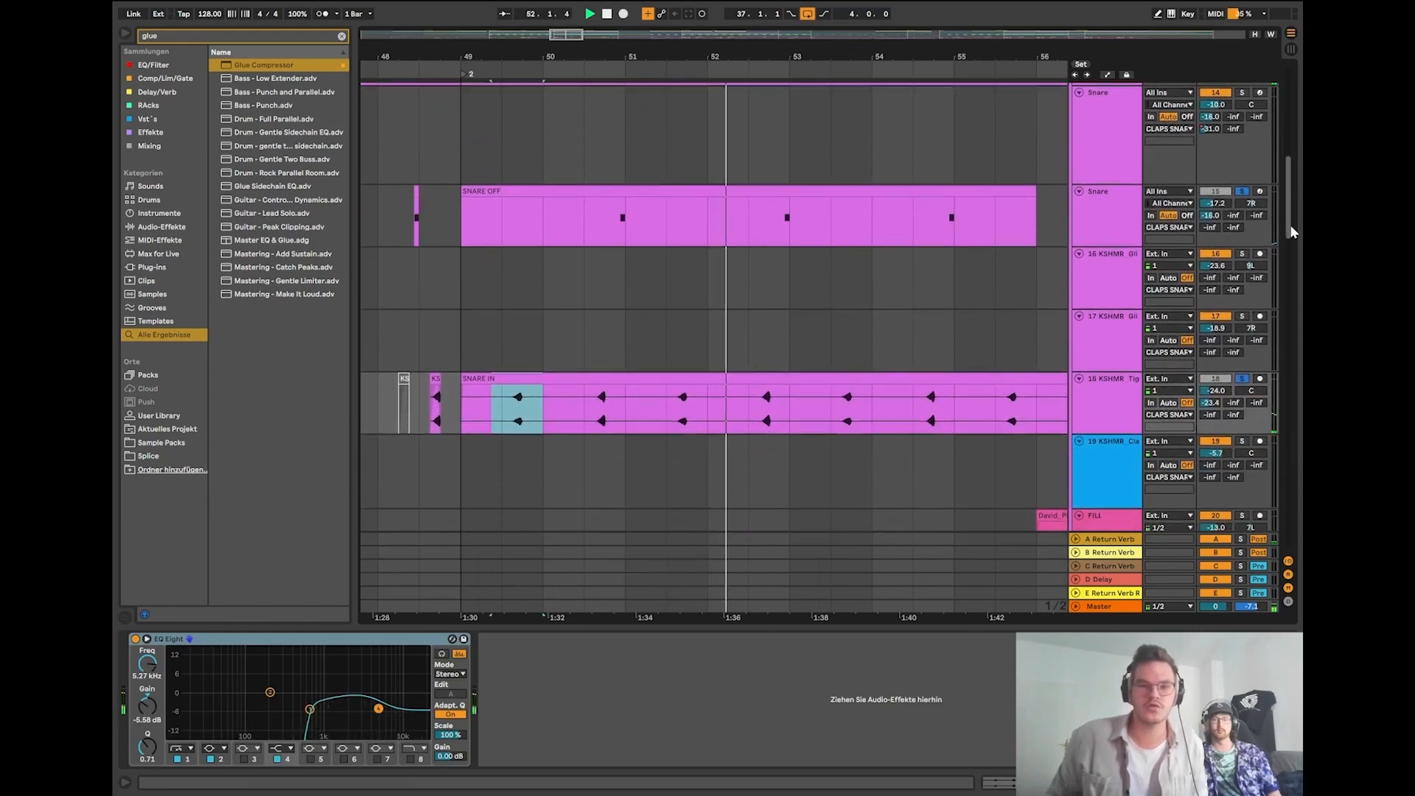
scroll(888, 276, "down", 3)
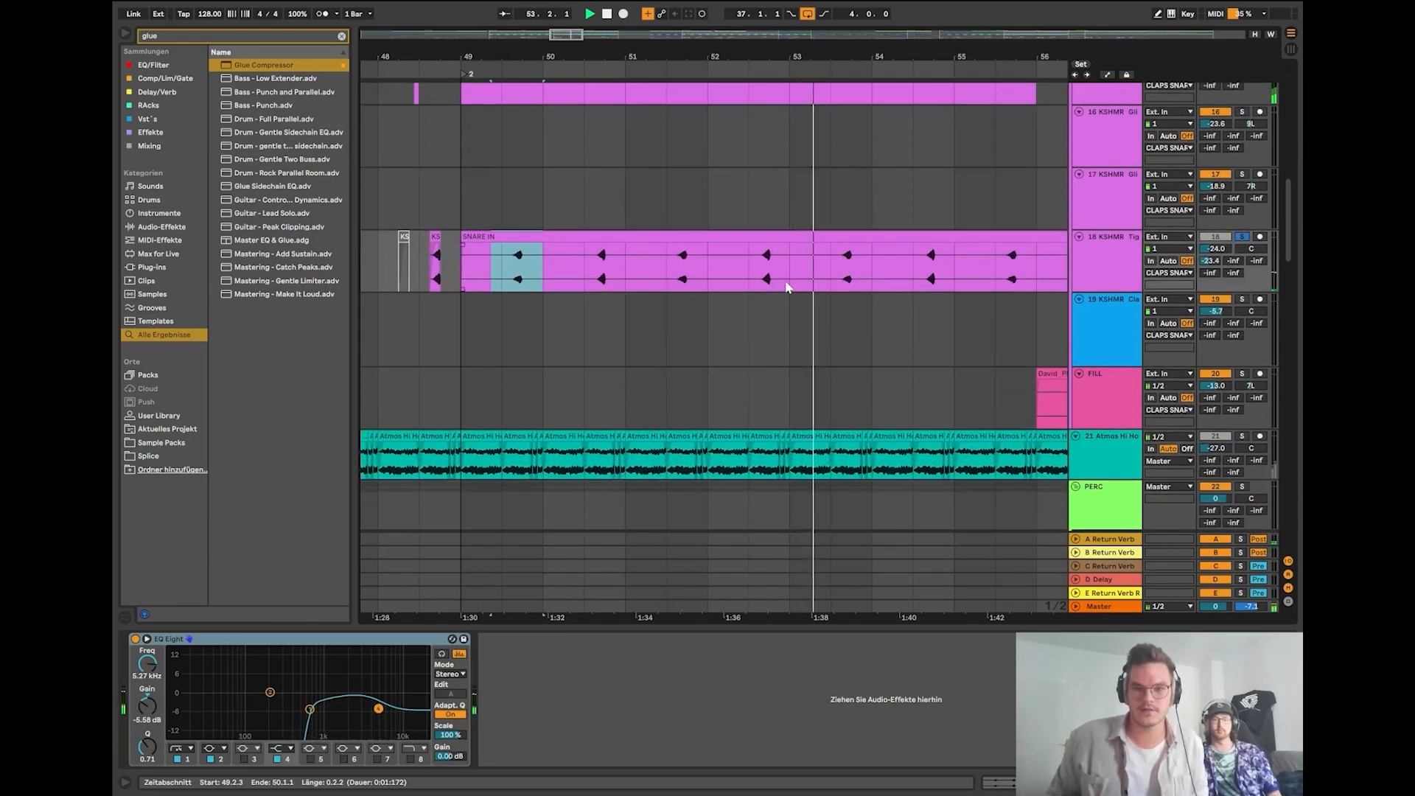
scroll(790, 289, "down", 2)
scroll(622, 313, "down", 3)
scroll(828, 317, "up", 3)
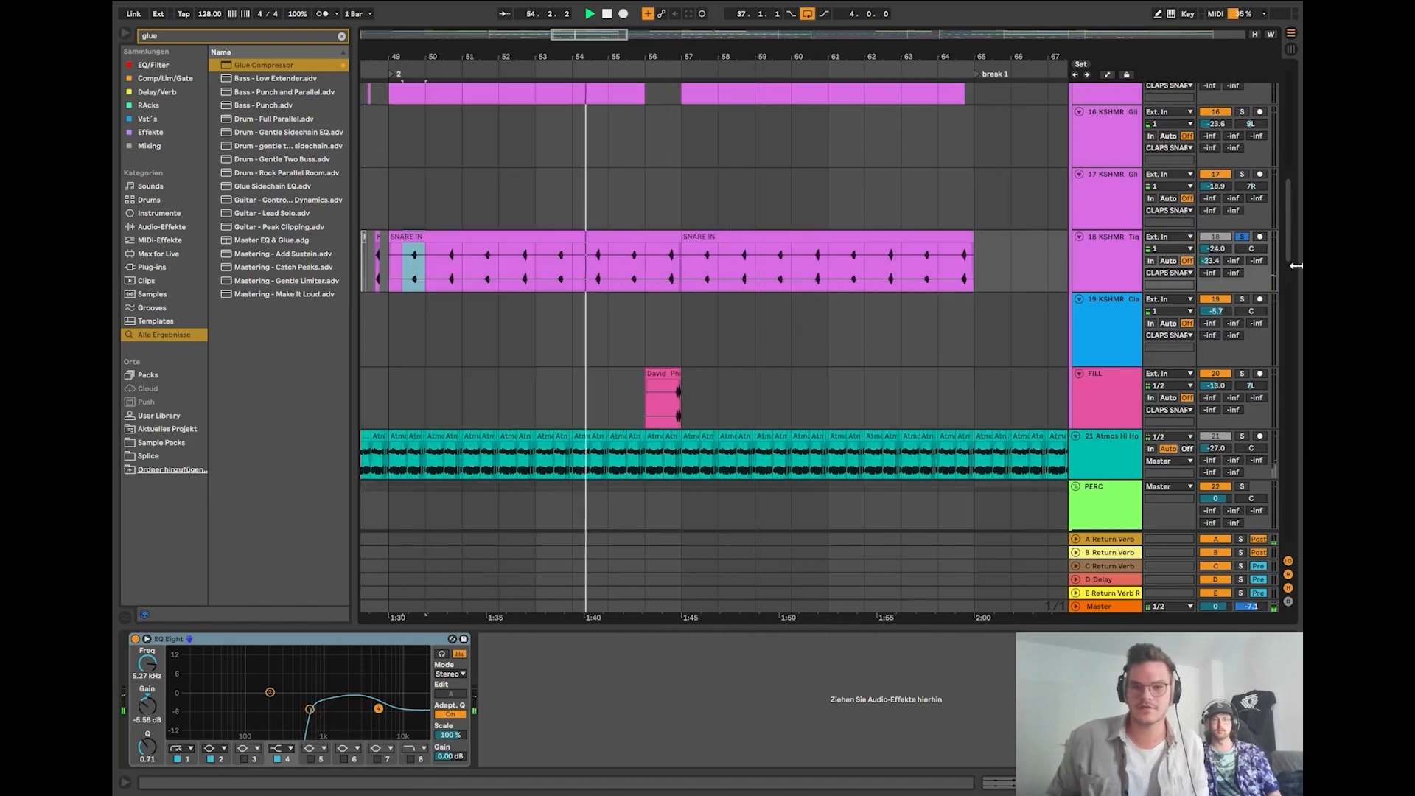
mouse_move(1291, 240)
left_mouse_down()
mouse_move(1293, 200)
mouse_move(1292, 232)
left_mouse_up()
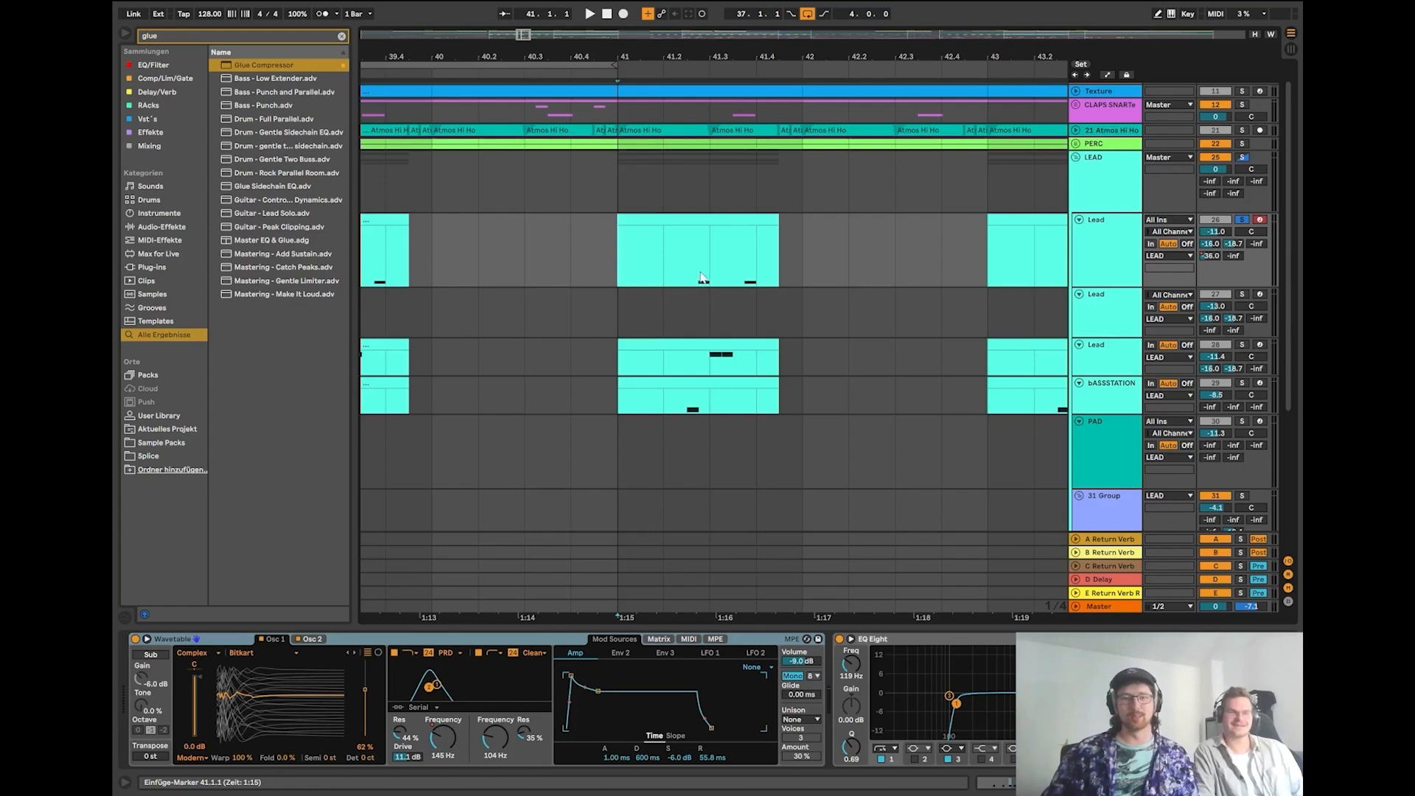
Choose the Complex wavetable Bitkart for oscillator 1 of Lead track 26's Wavetable and set its Warp to 86 %.
left_click(1103, 235)
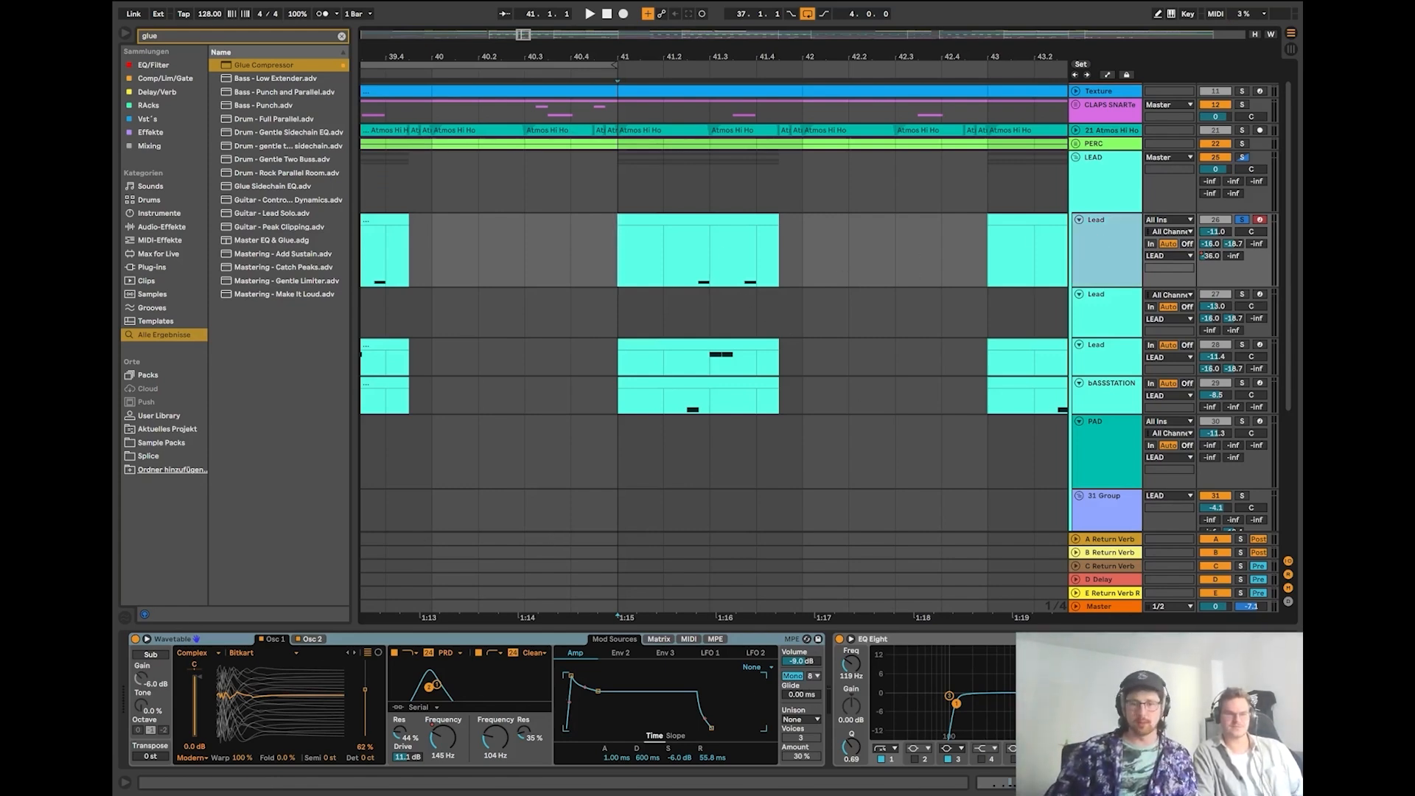
left_click(207, 653)
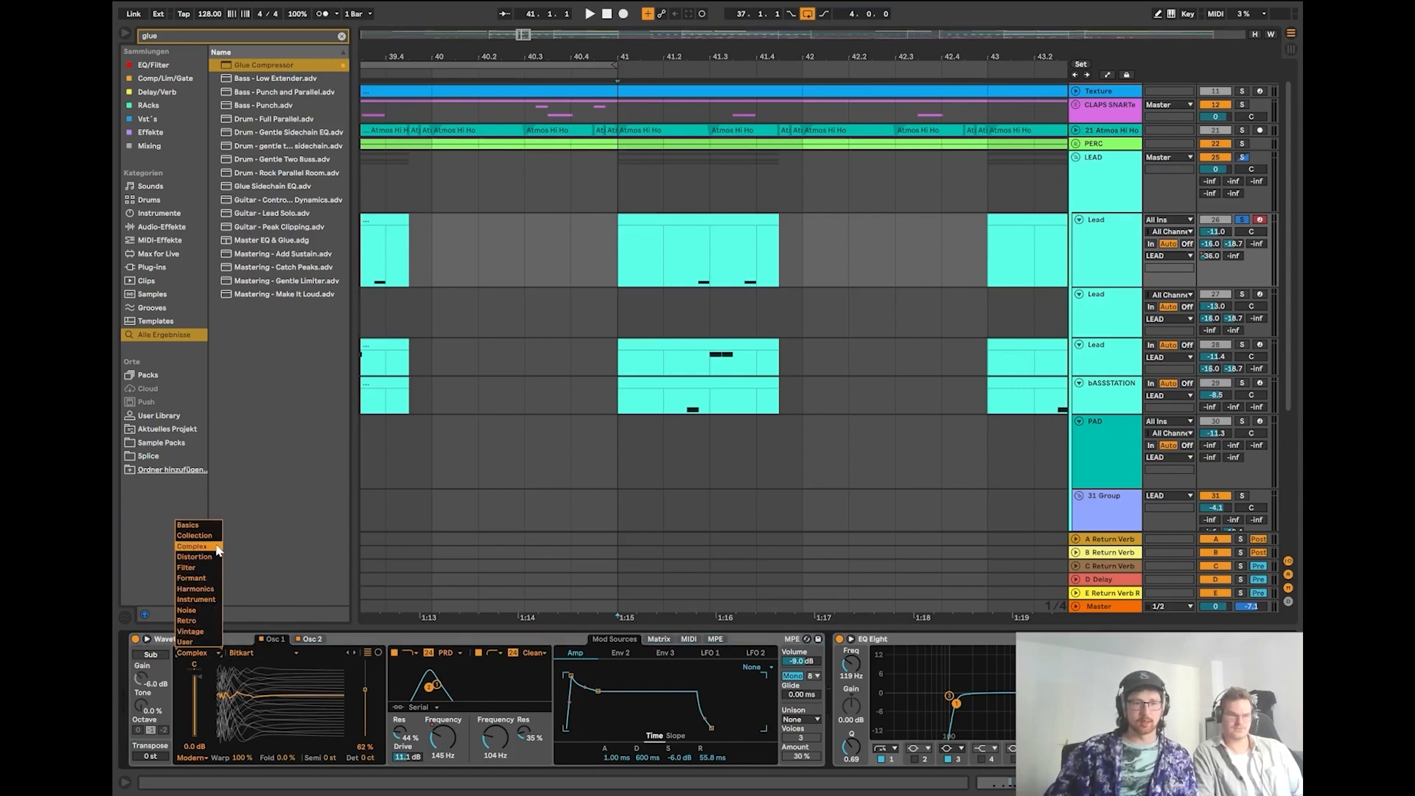
left_click(217, 547)
left_click(230, 653)
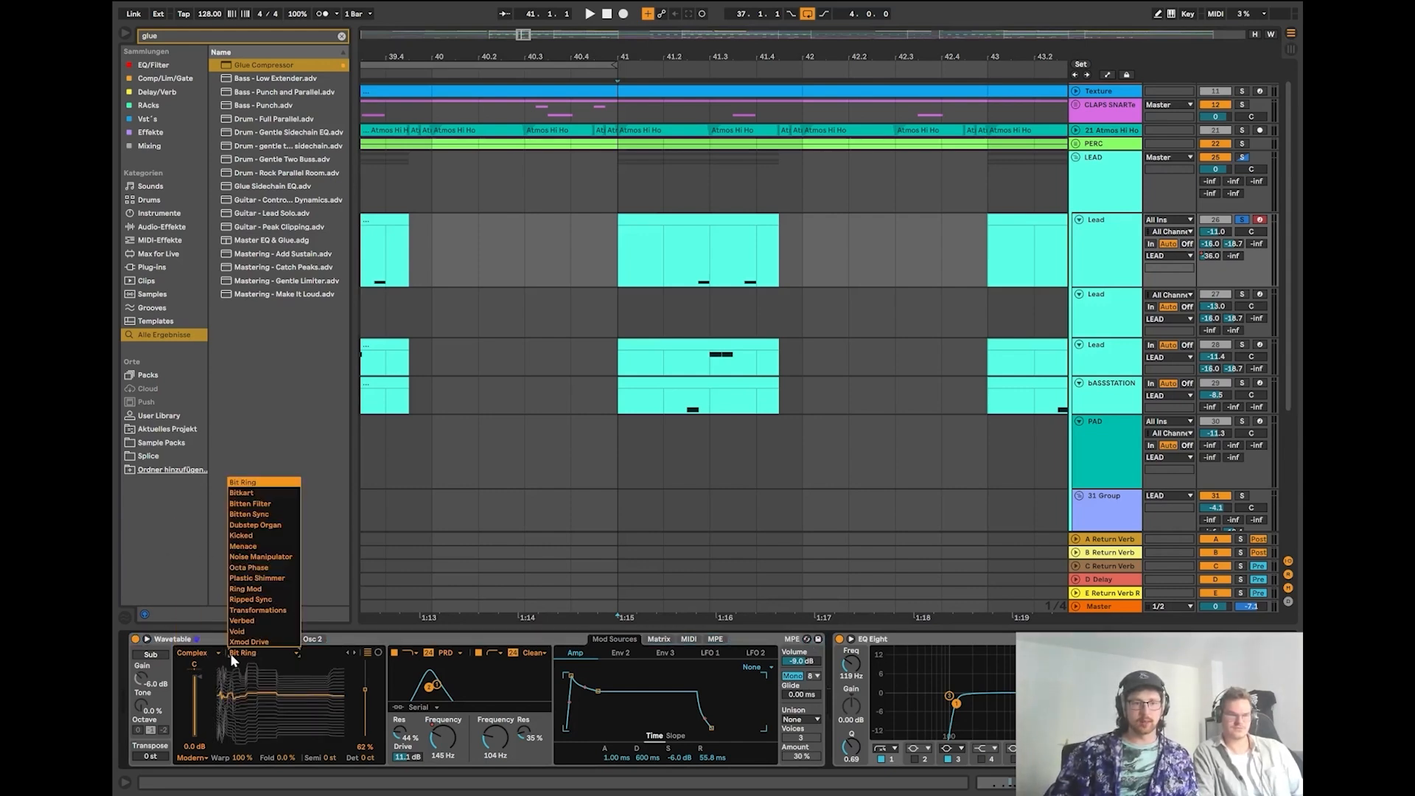
left_click(273, 493)
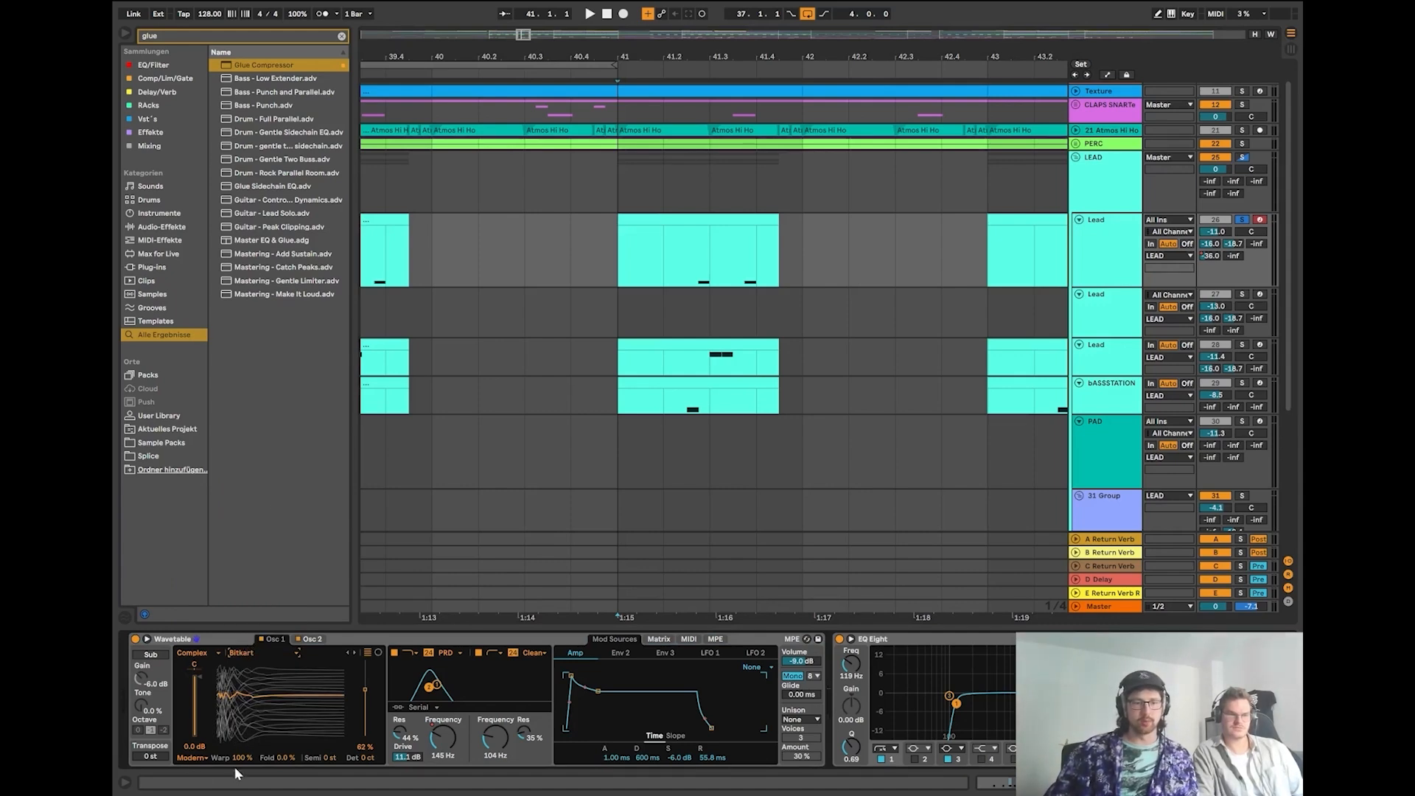
mouse_move(239, 757)
left_mouse_down()
mouse_move(238, 792)
mouse_move(243, 743)
left_mouse_up()
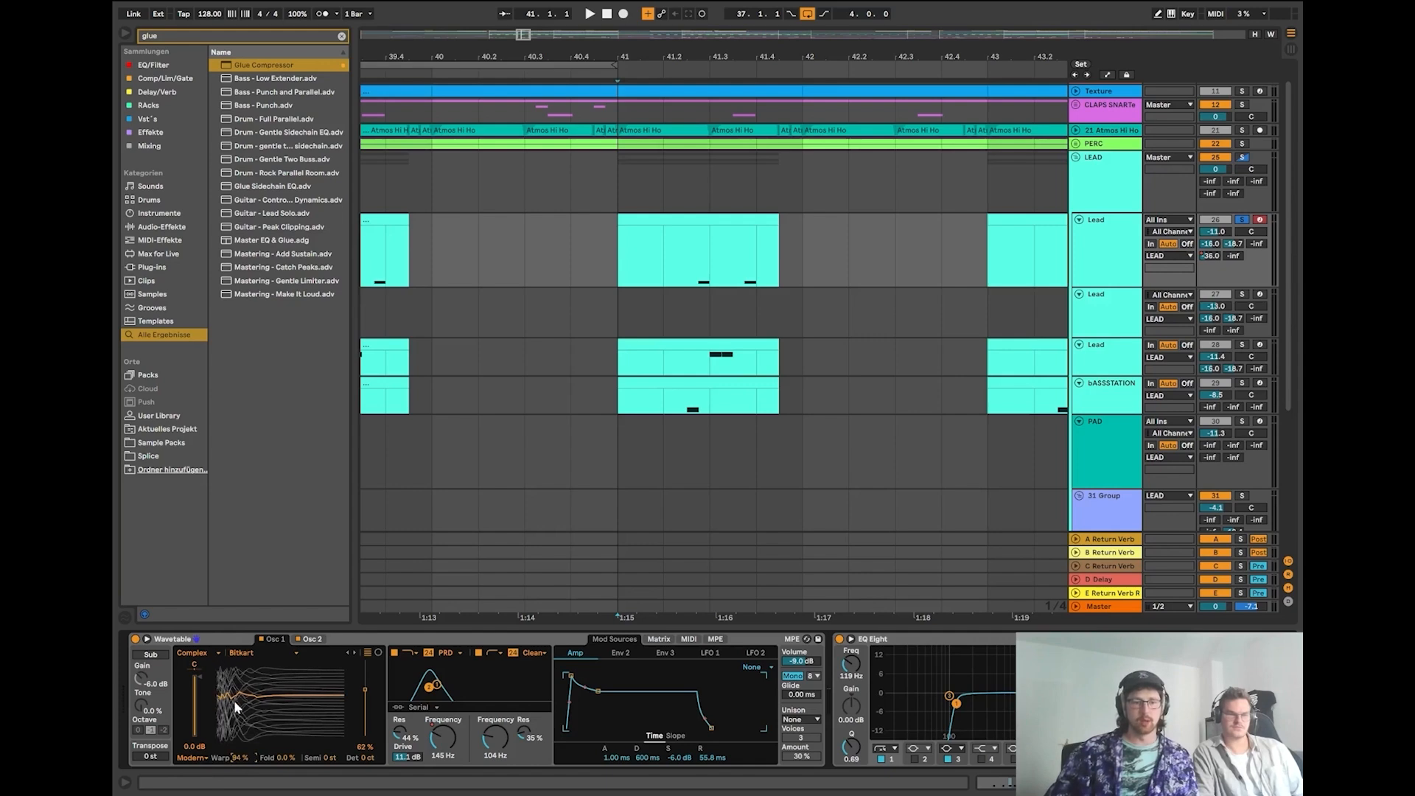
left_click_drag(247, 753, 236, 746)
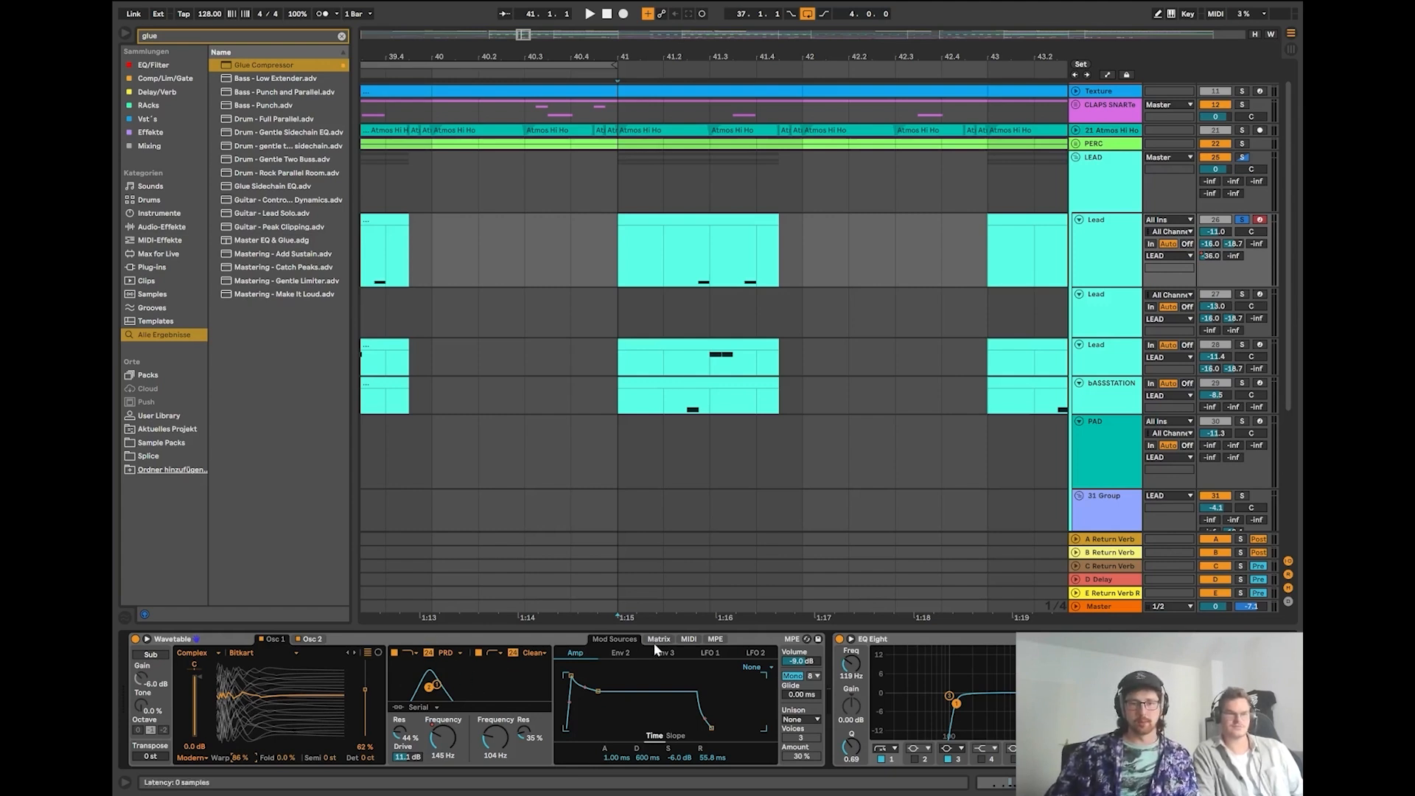
Loop the soloed Lead clip from 41.1.1 to 41.4.3 and play it.
key("space")
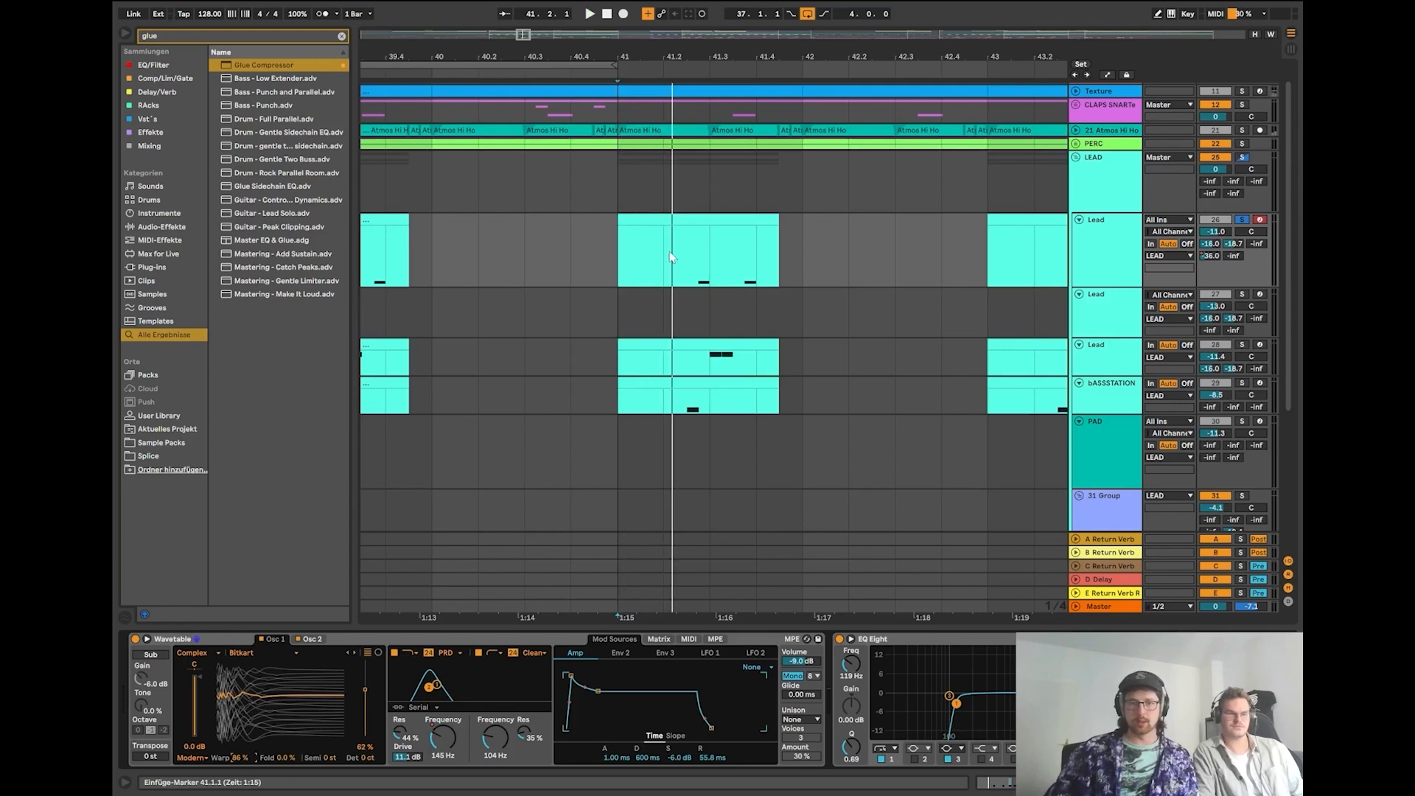
key("space")
left_click(781, 246, "shift")
key("ctrl+l")
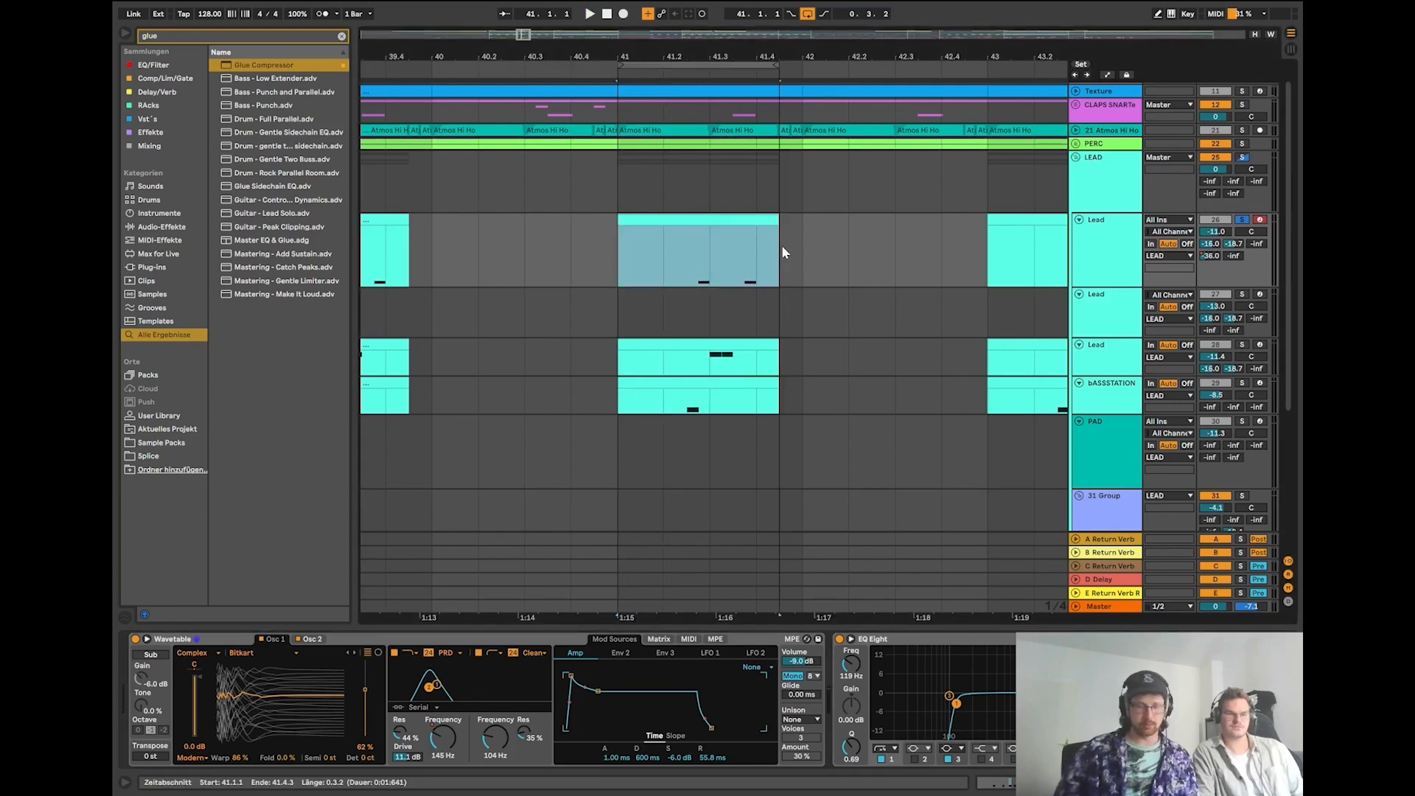
key("space")
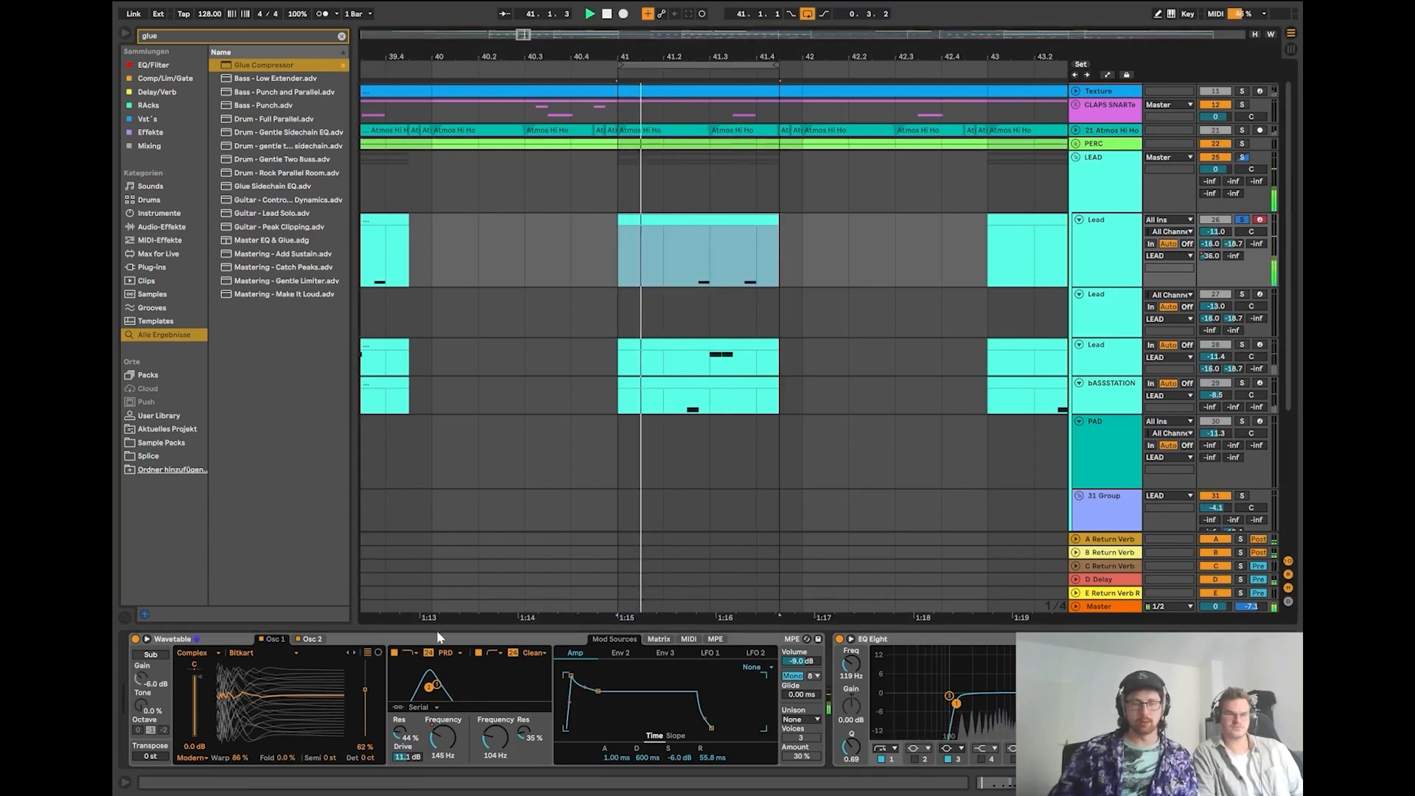
Examine Envelope 2 and the filter settings of the Lead's Wavetable while starting and stopping the loop.
left_click(632, 653)
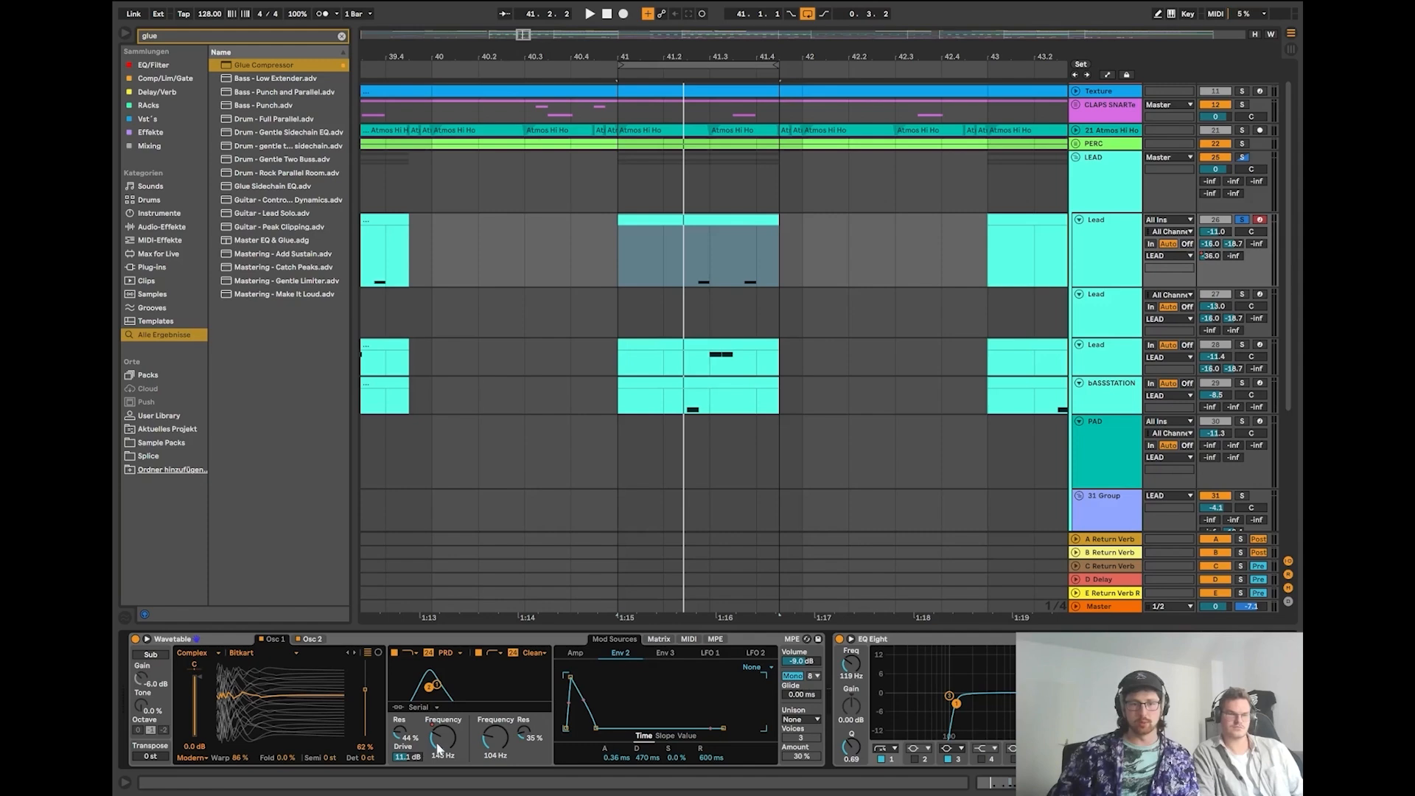
key("space")
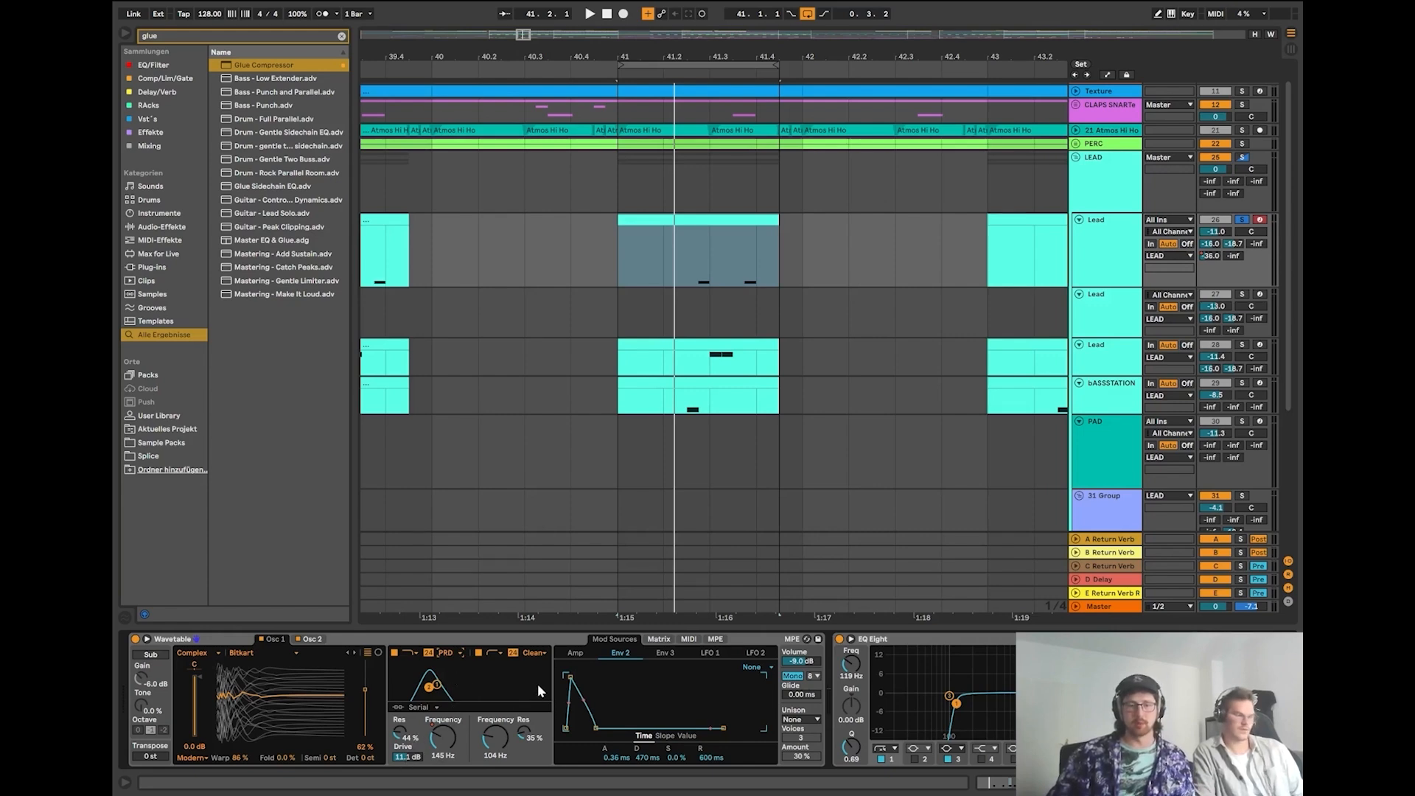
key("space")
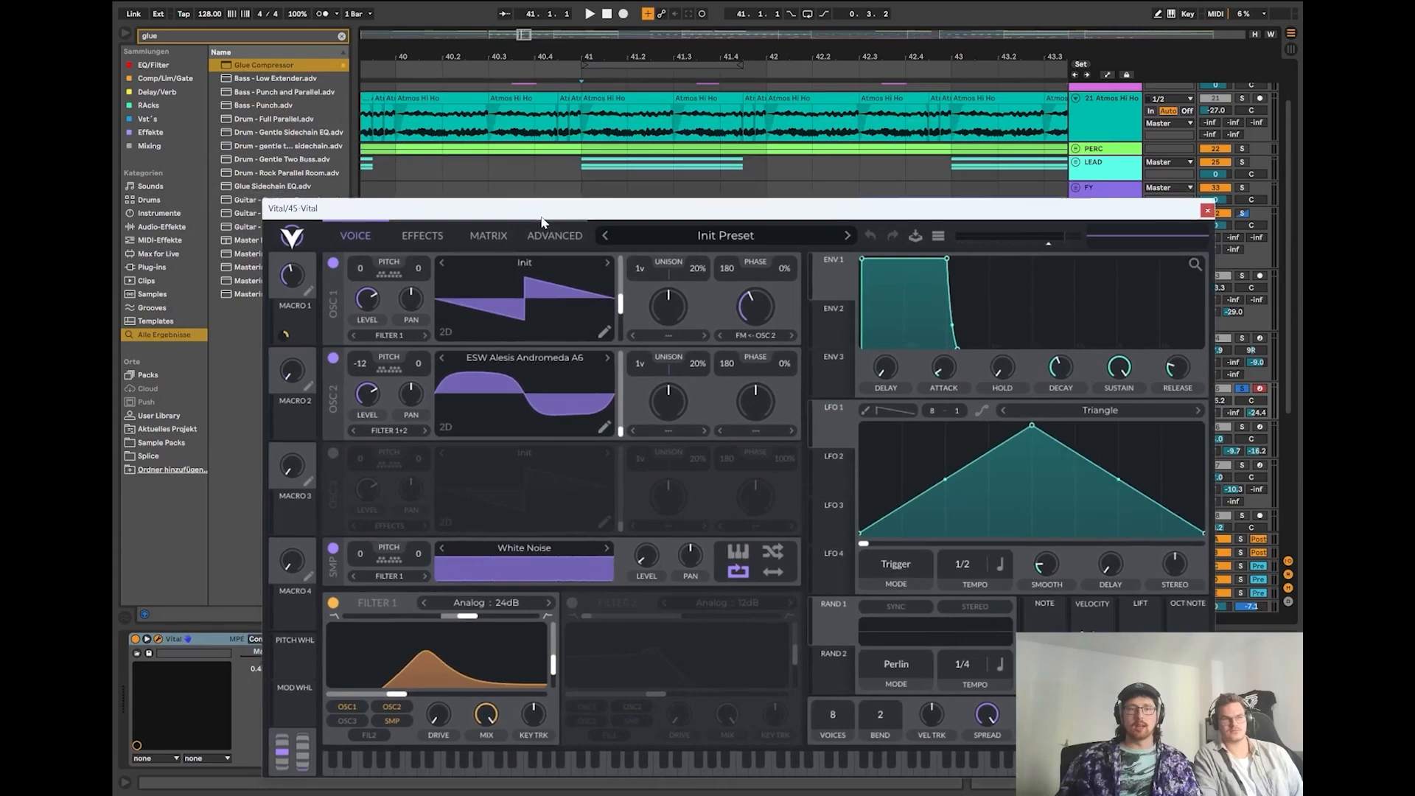
Uncover the 45 Vital clip at bar 41 by moving the Vital window aside, and play the clip.
left_click_drag(541, 217, 539, 493)
left_click(594, 405)
key("space")
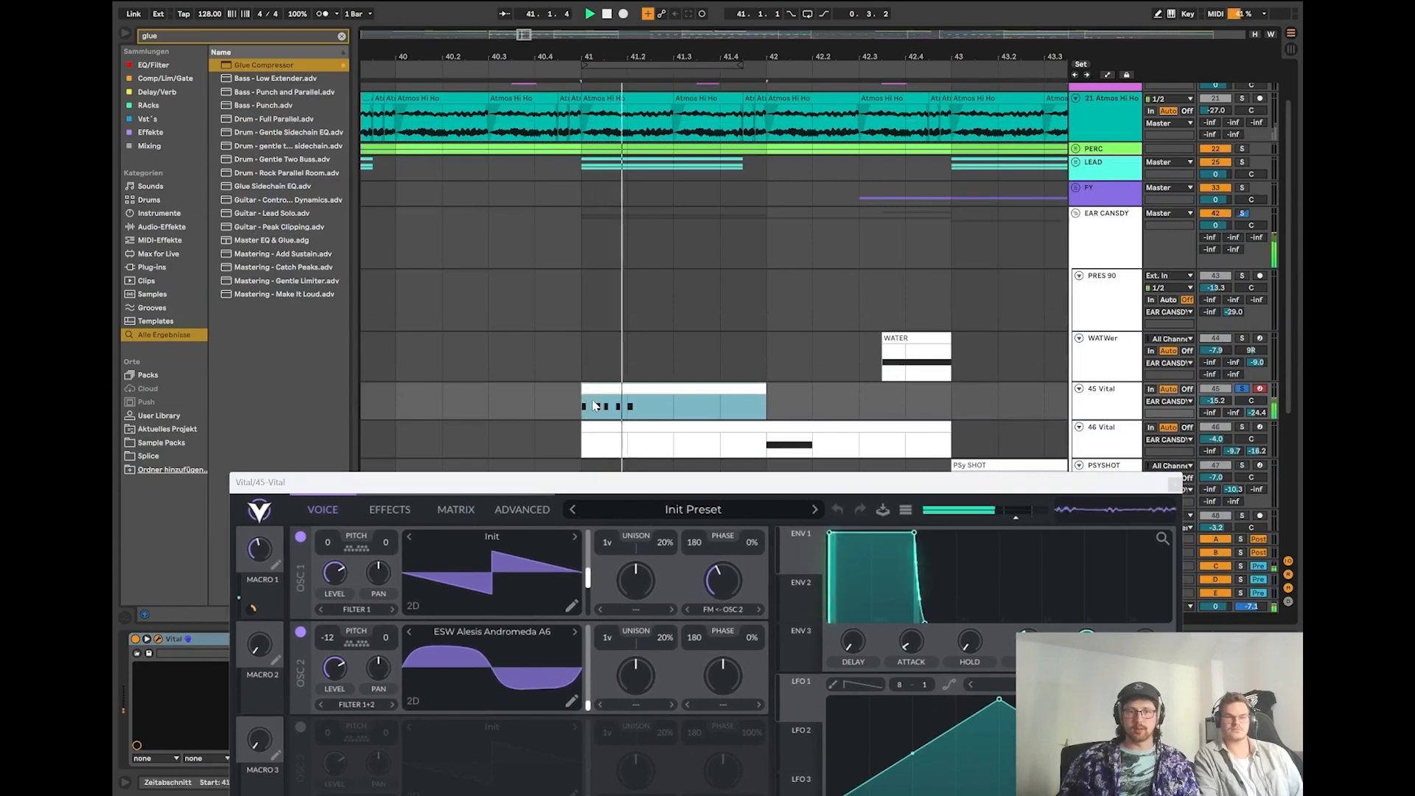
key("space")
Review the effects used in the 45 Vital patch and return to its Voice page.
left_click_drag(672, 489, 708, 166)
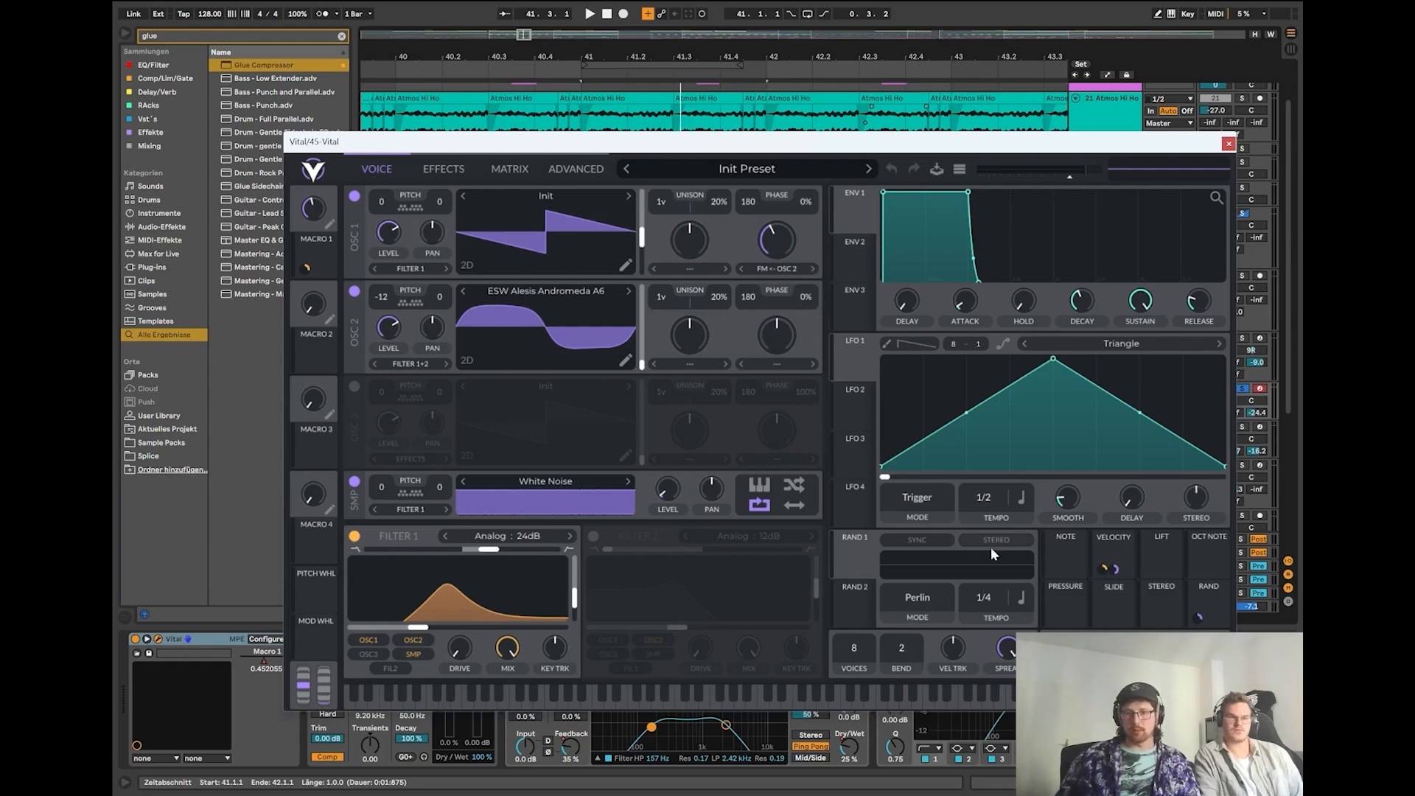
left_click(461, 172)
left_click_drag(486, 142, 594, 394)
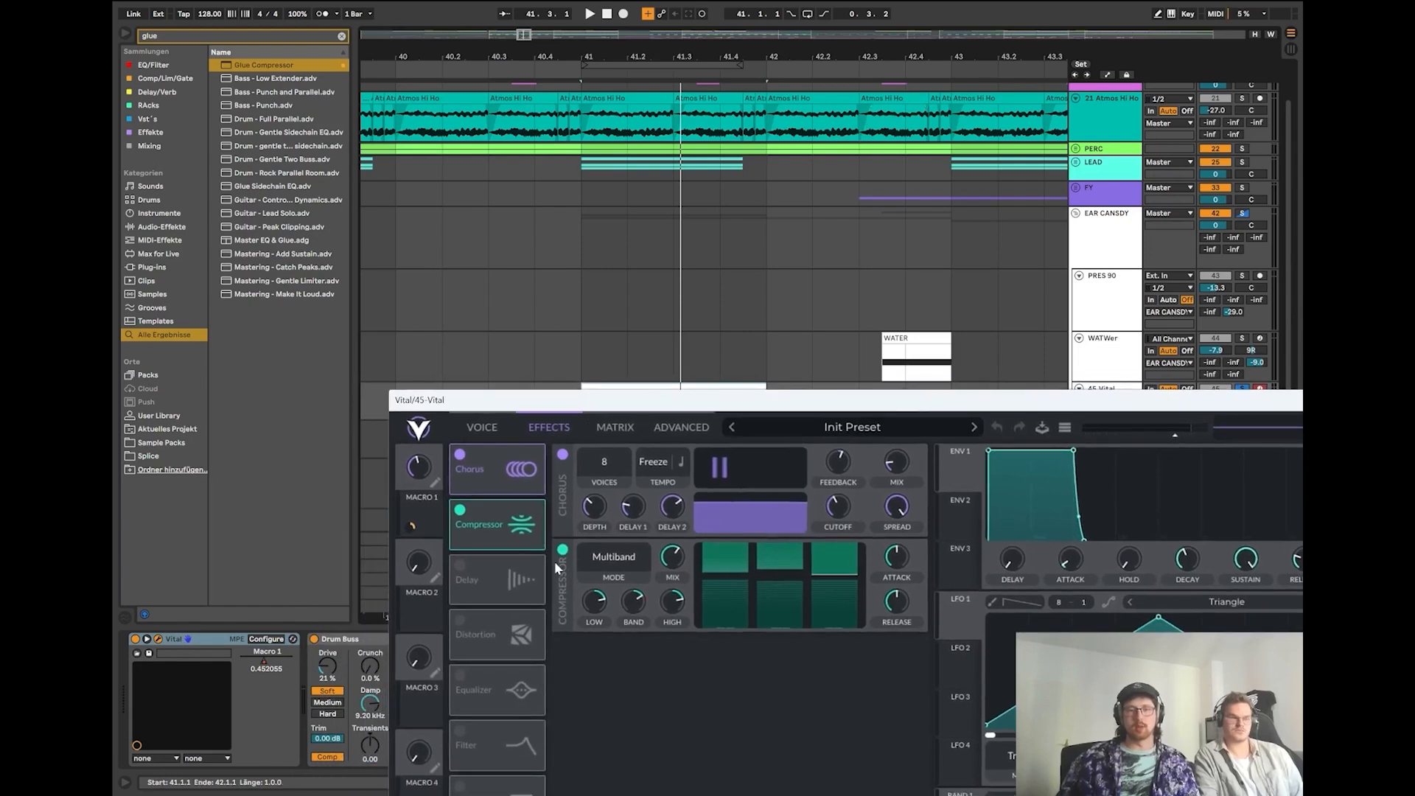
left_click(478, 427)
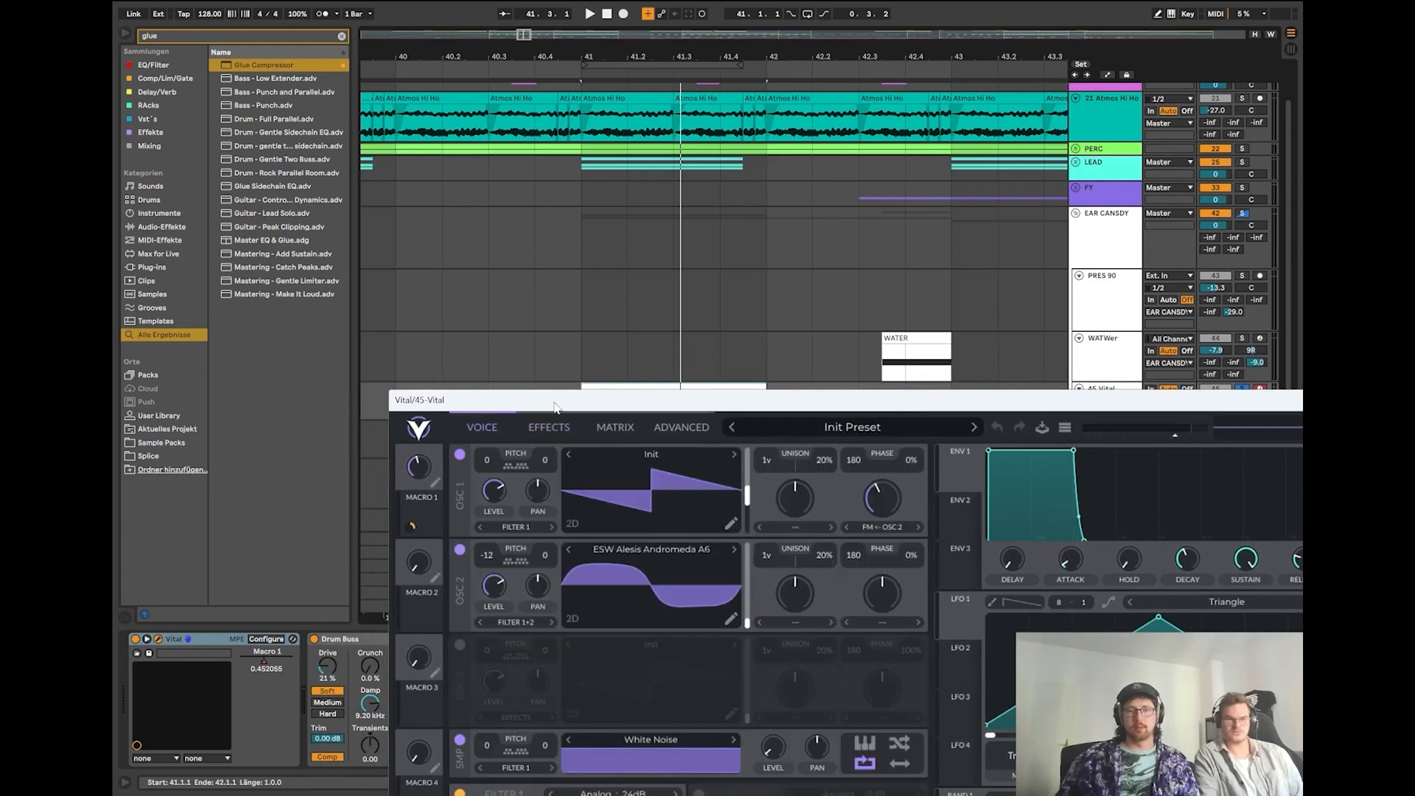
left_click_drag(555, 407, 545, 539)
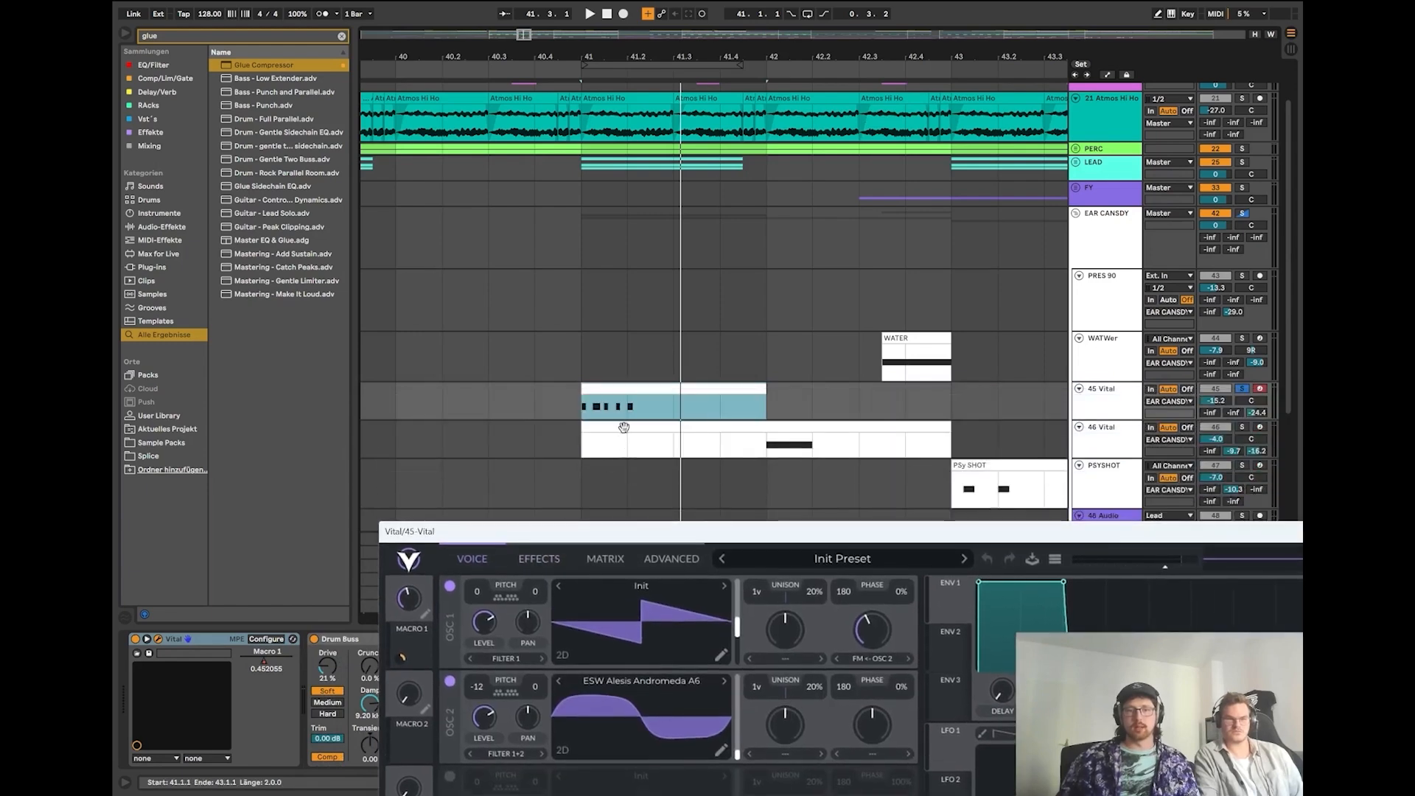
Compare the 45 Vital clip's note velocities with Vital's velocity modulation targets, and slightly raise Filter 1's blend.
left_click(607, 387)
left_click_drag(627, 536, 477, 65)
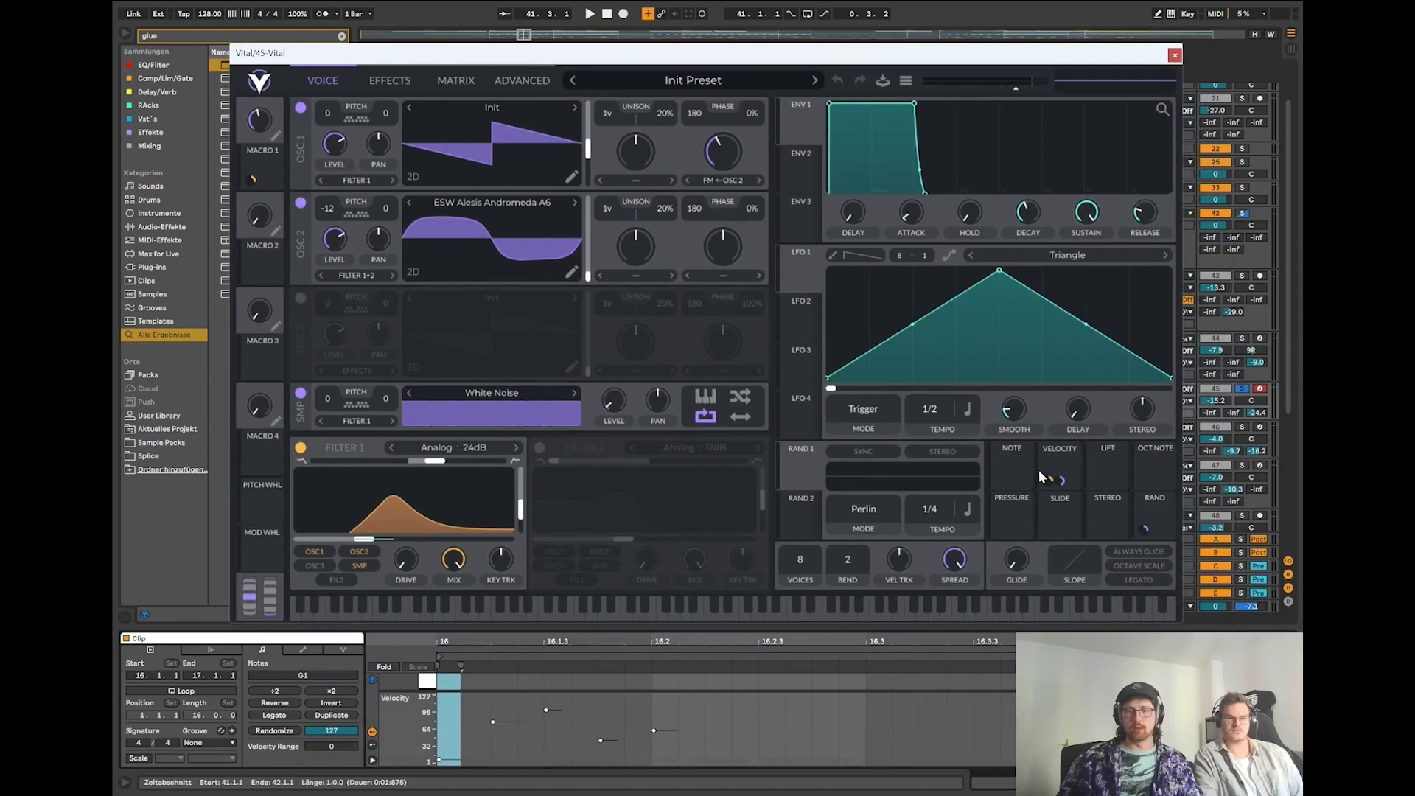
mouse_move(1052, 484)
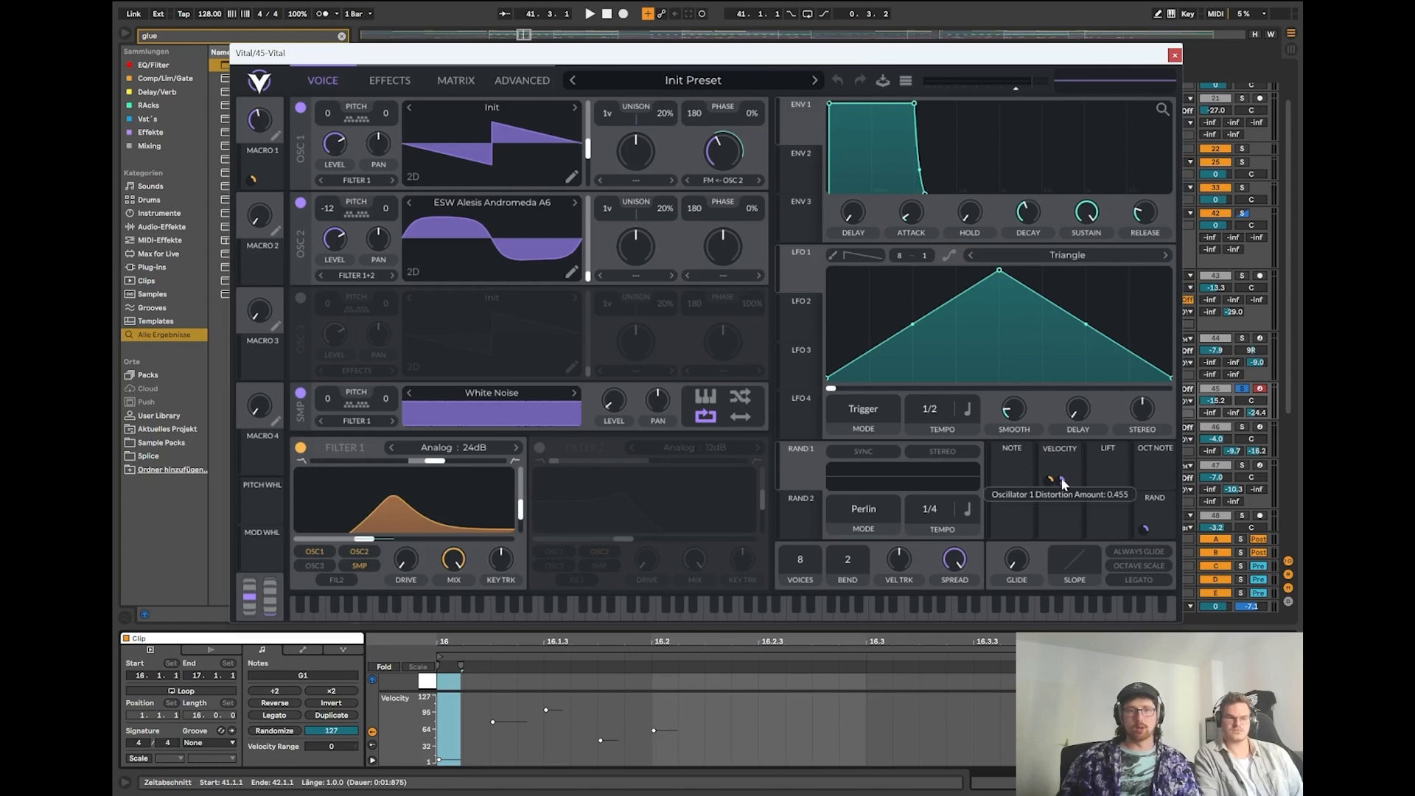
mouse_move(726, 138)
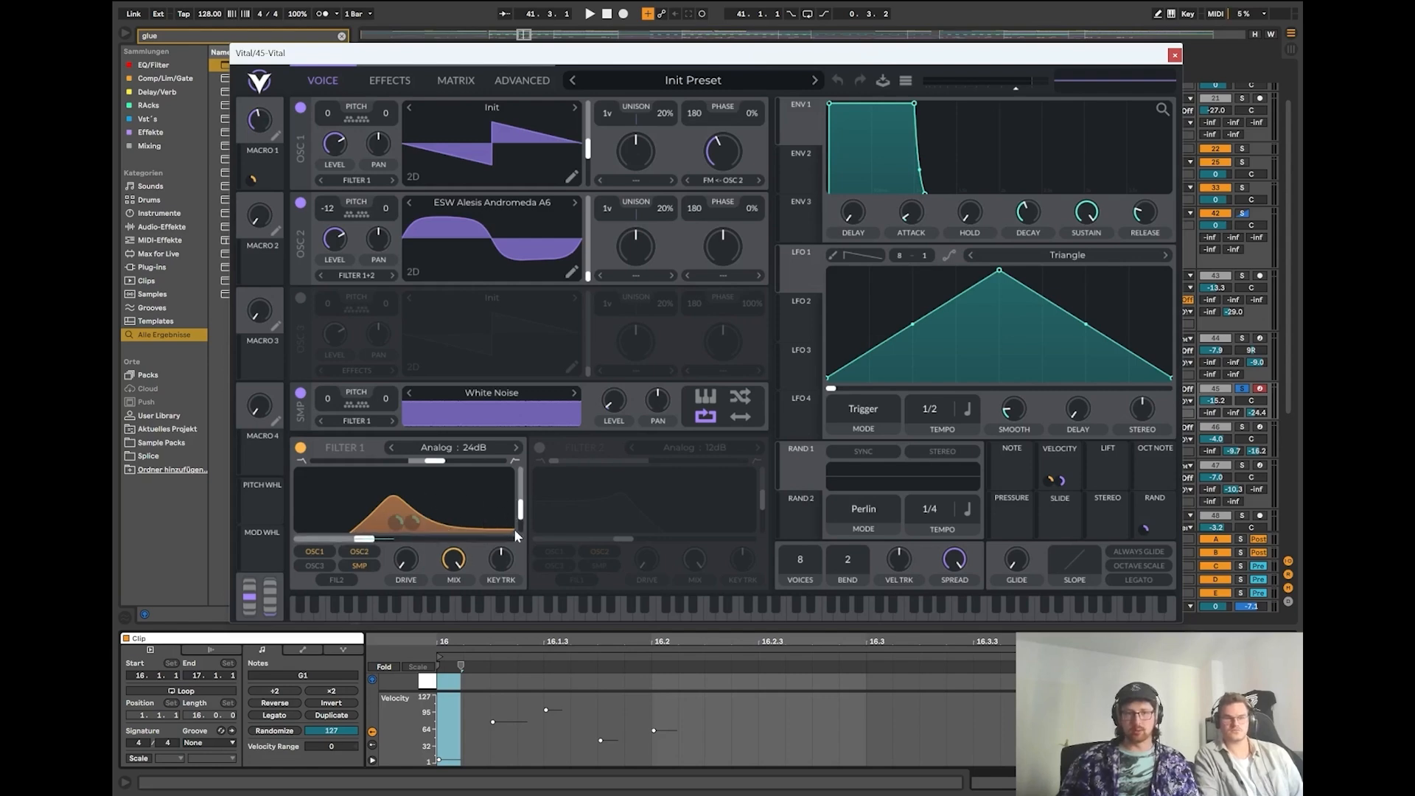
mouse_move(441, 466)
left_mouse_down()
mouse_move(465, 464)
mouse_move(443, 463)
left_mouse_up()
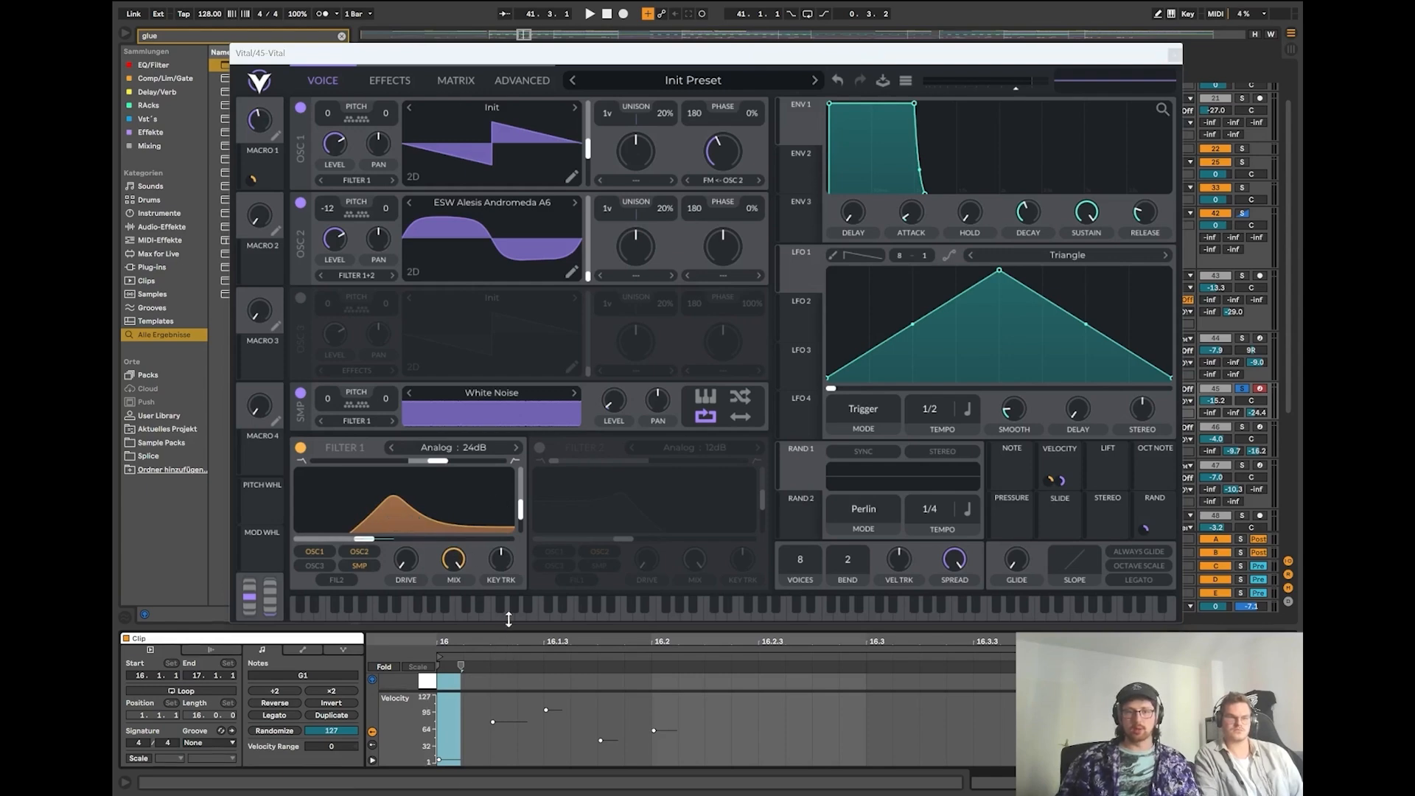
Enlarge the clip's note editor and close the Vital window to reveal the G1 notes.
left_click_drag(507, 628, 530, 489)
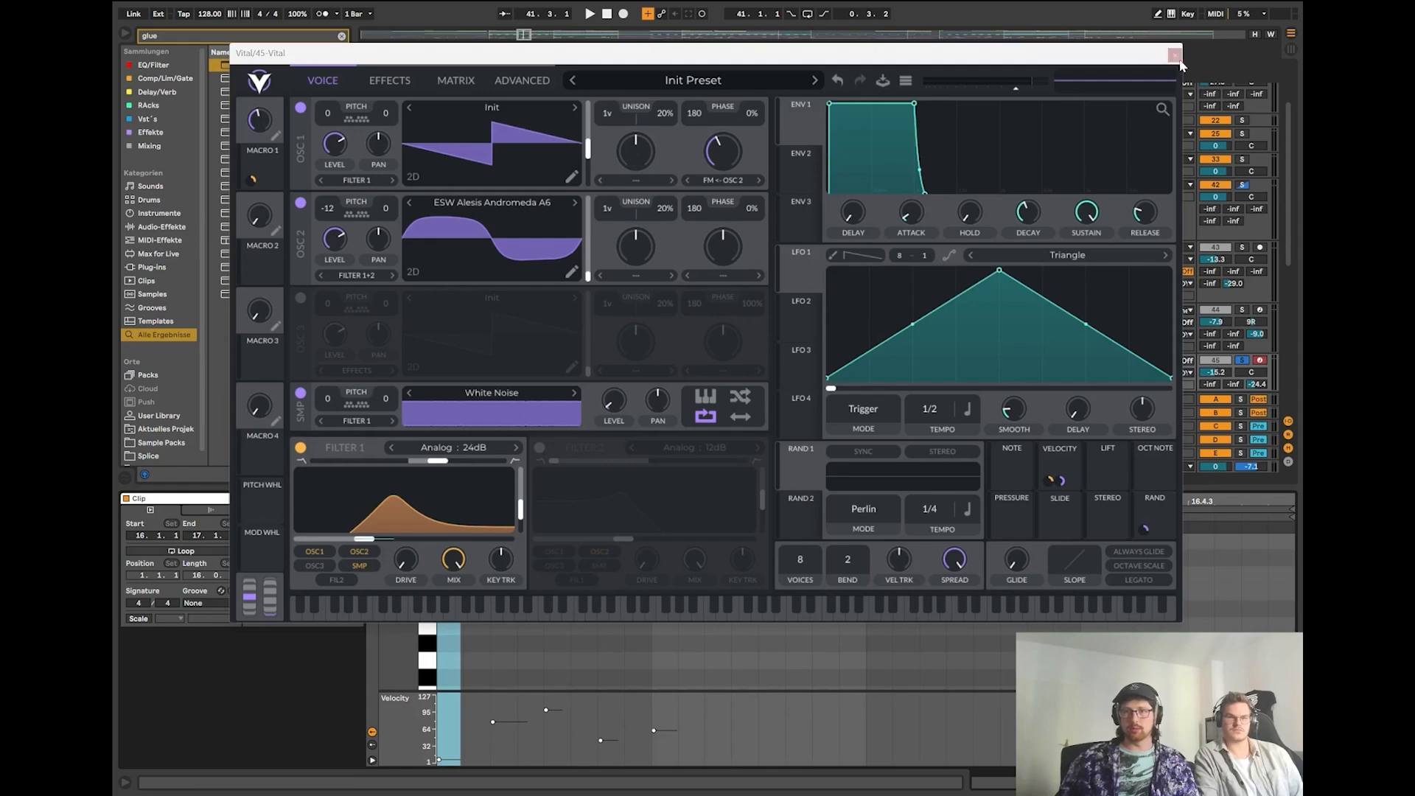
left_click(1174, 54)
scroll(527, 592, "down", 4)
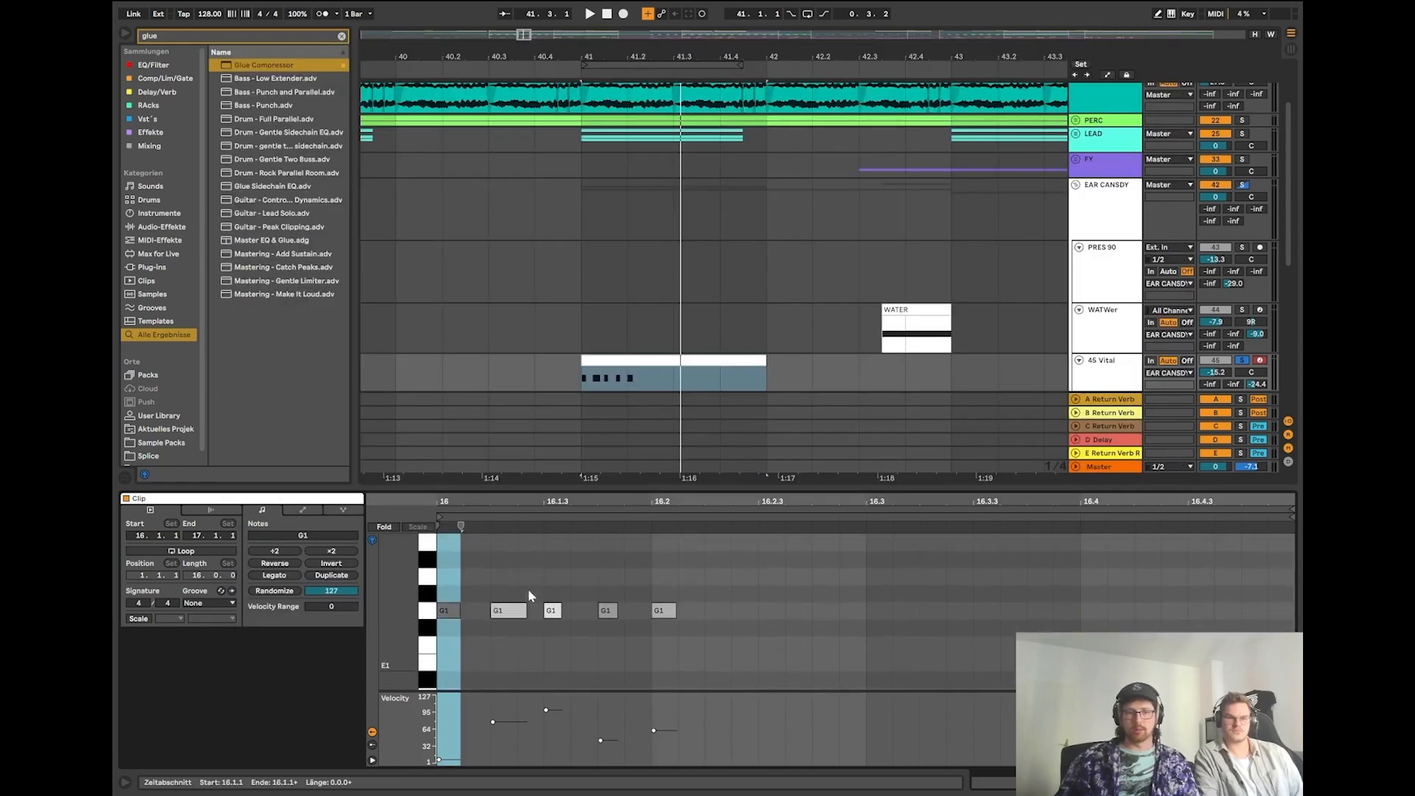
Lower the second G1 note's velocity to 52 and replay the 45 Vital clip from 41.1.1.
left_click(493, 611)
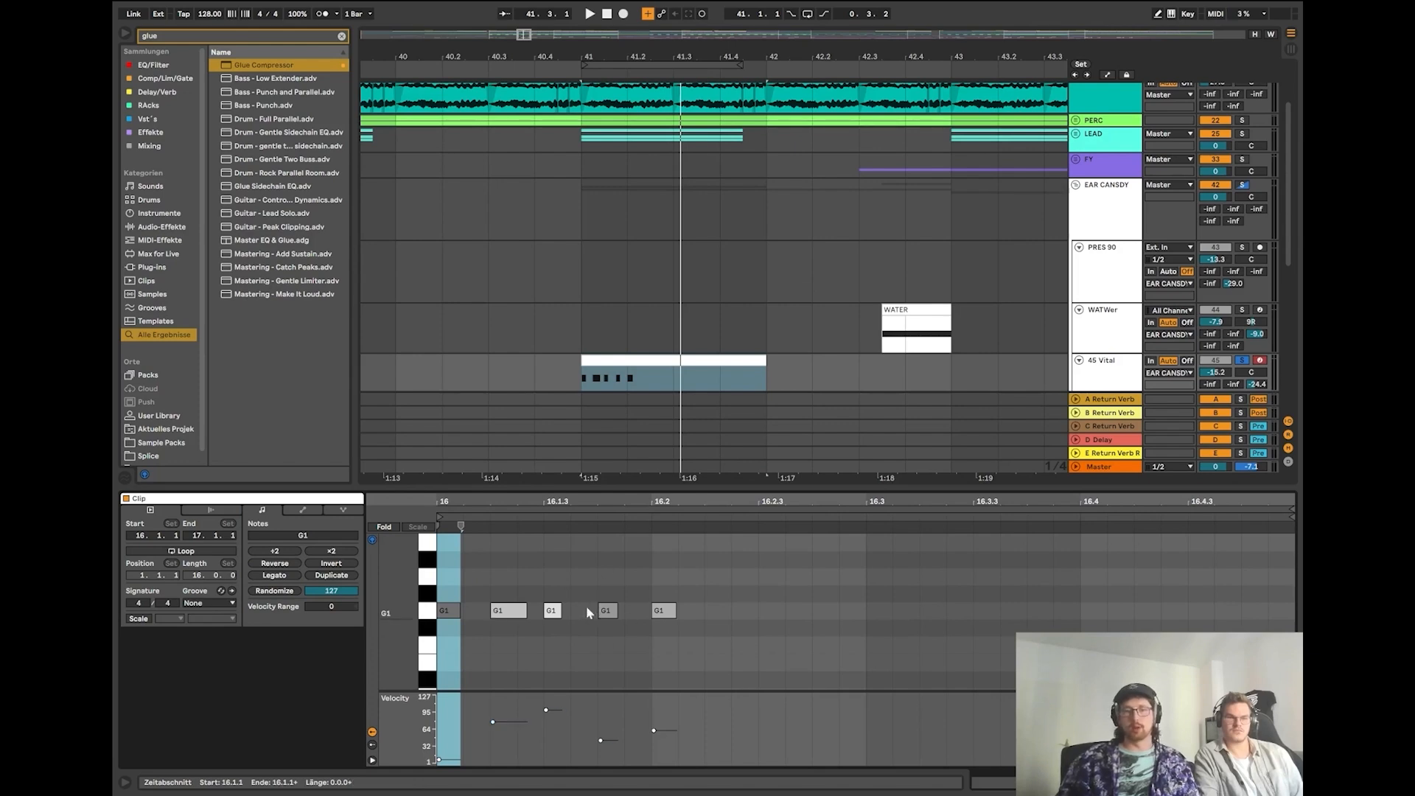
mouse_move(513, 728)
left_mouse_down()
mouse_move(513, 759)
mouse_move(513, 700)
mouse_move(514, 734)
left_mouse_up()
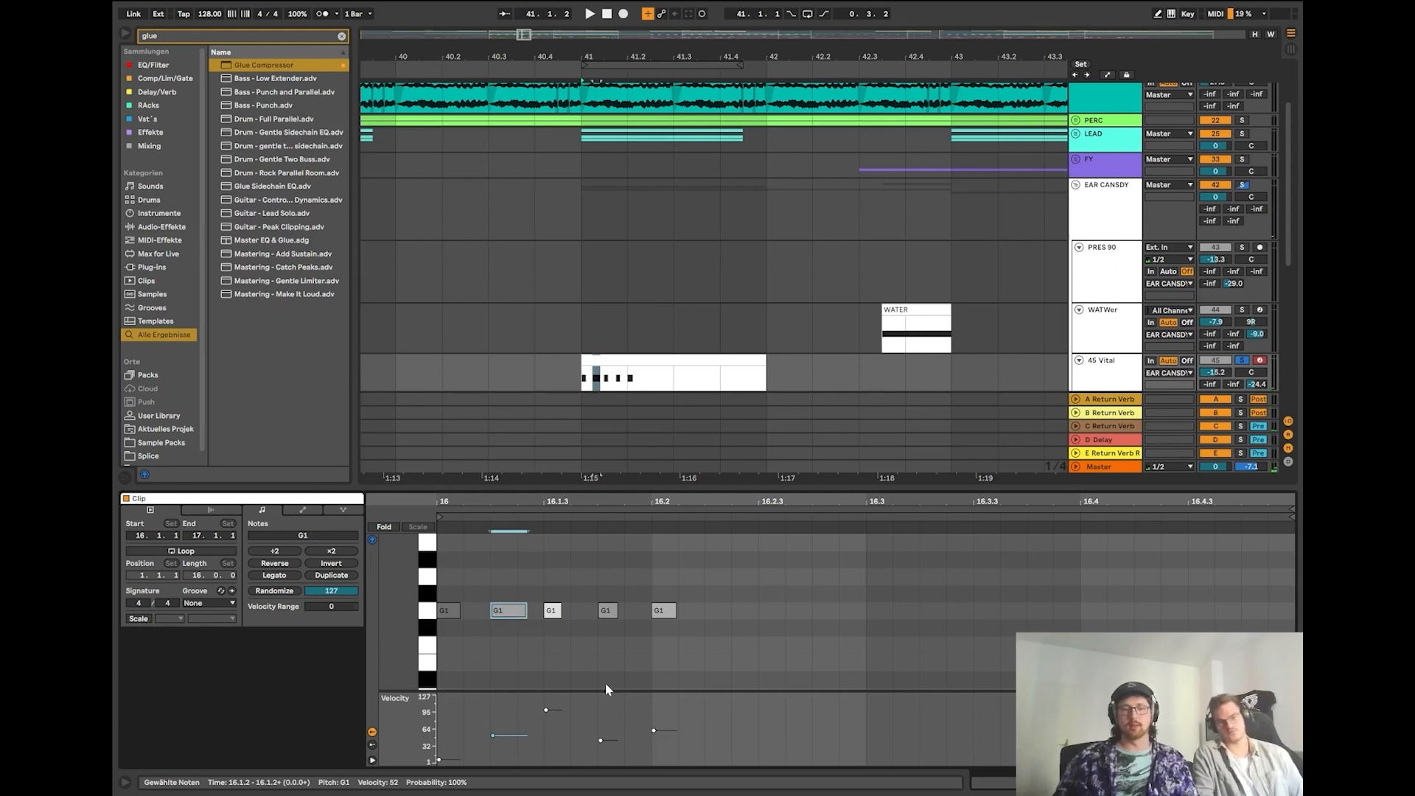
left_click(586, 380)
left_click(586, 378)
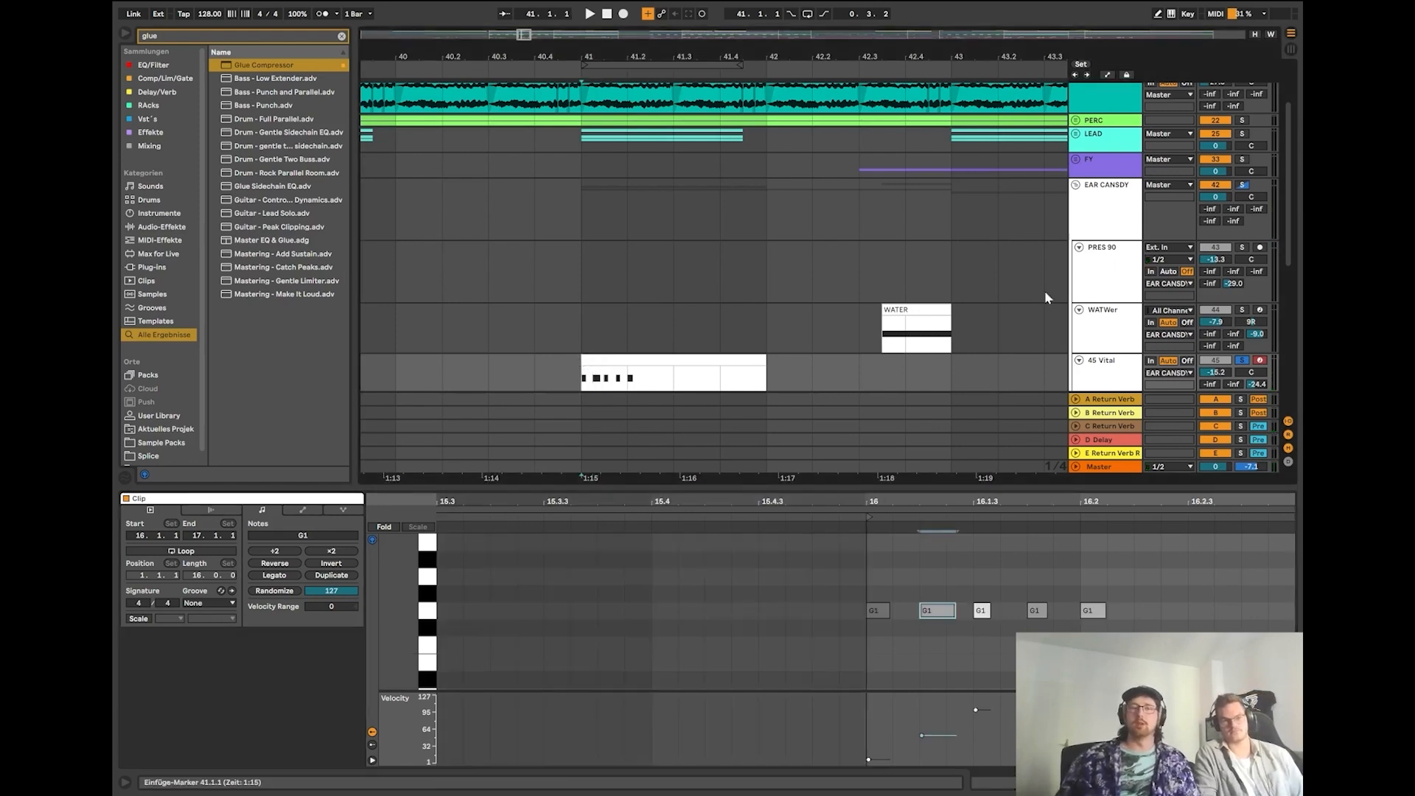
left_click(623, 357)
key("space")
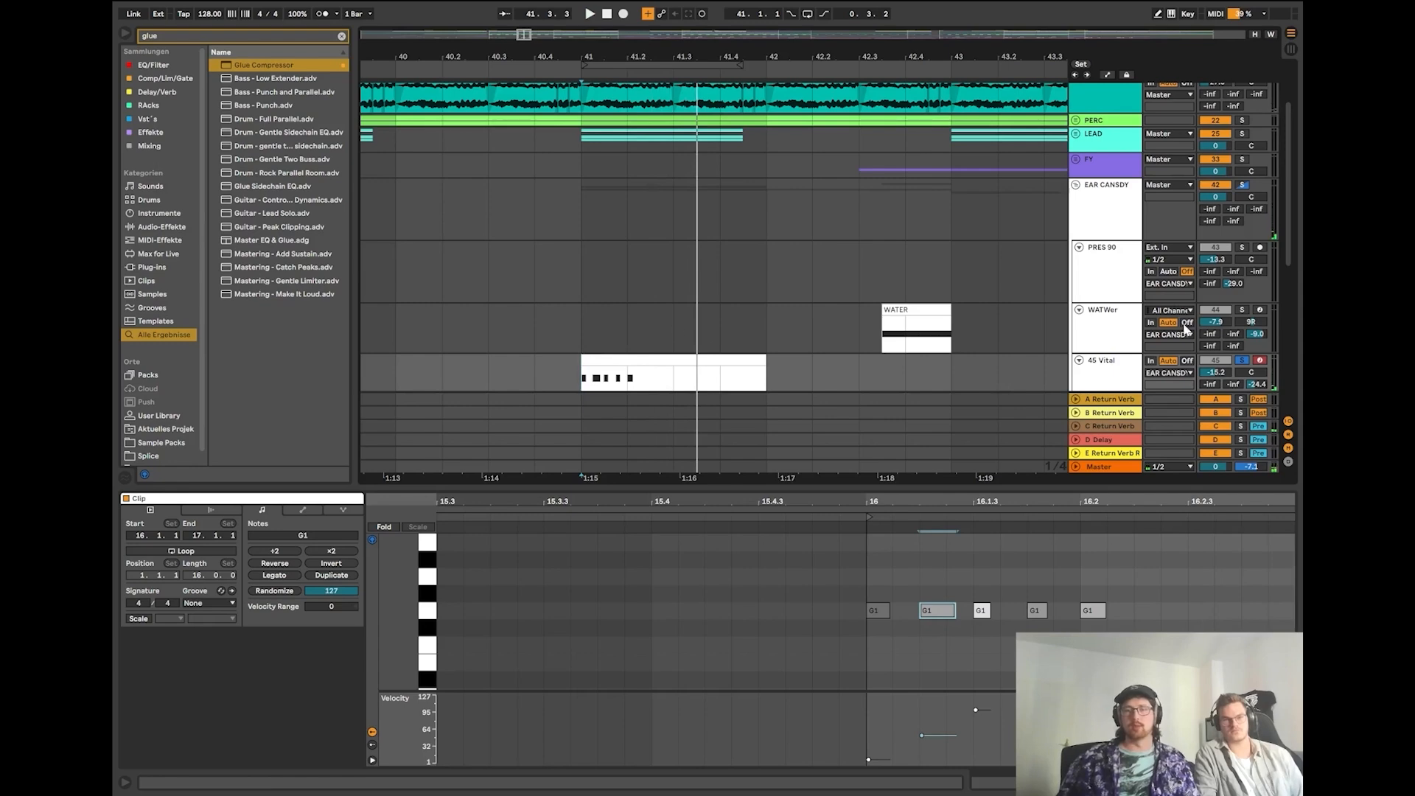
Show the device chain of the 45 Vital track to examine its Drum Buss, Echo and EQ Eight.
left_click(1117, 377)
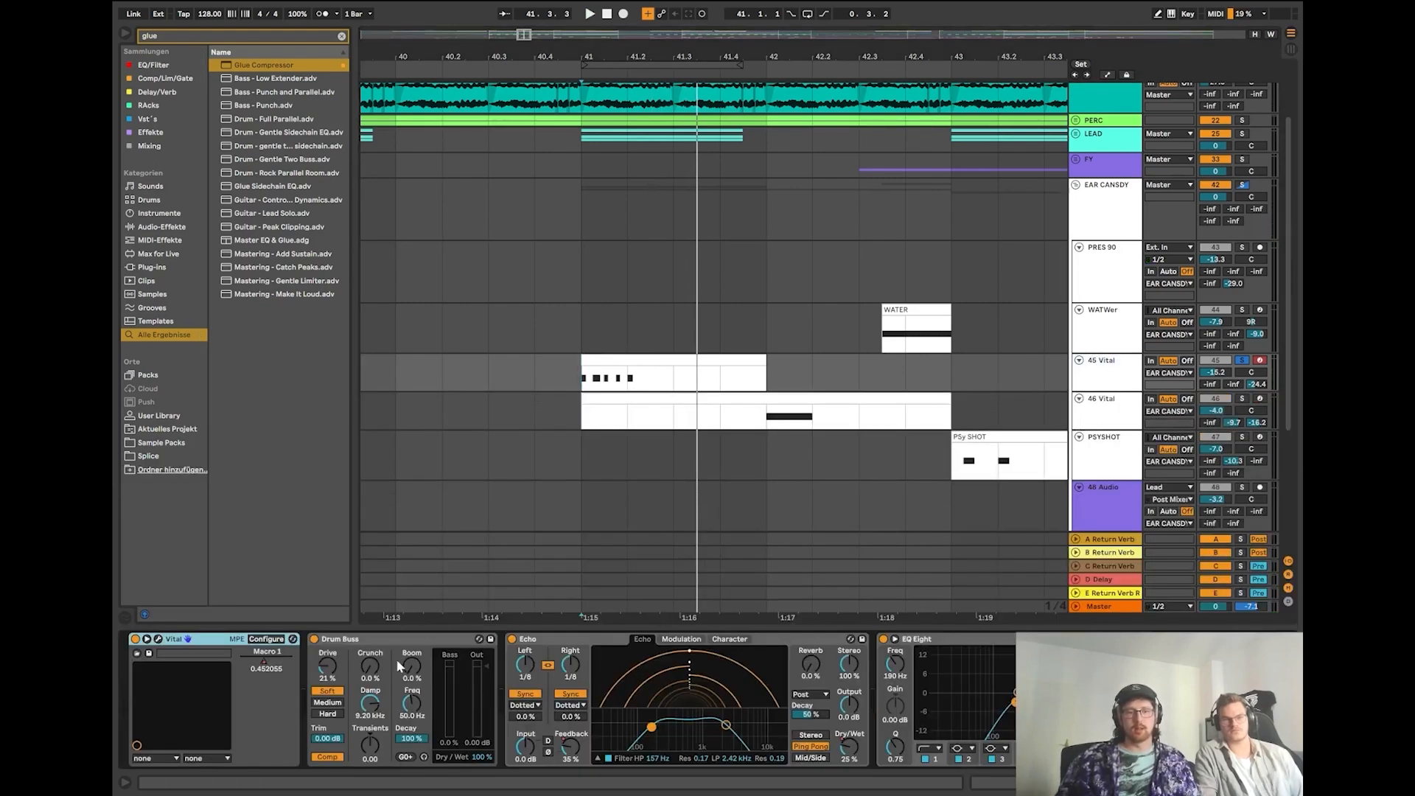
left_click(572, 485)
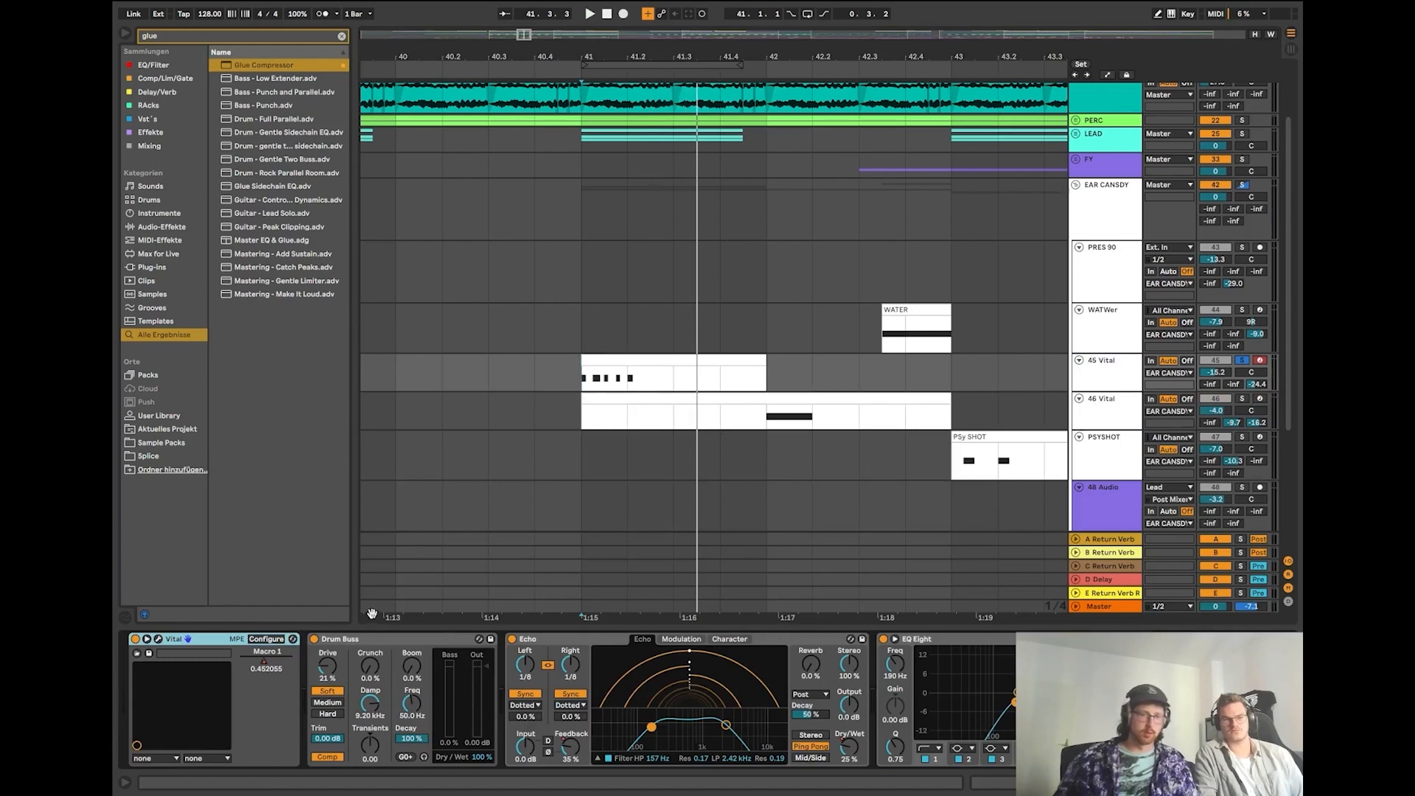